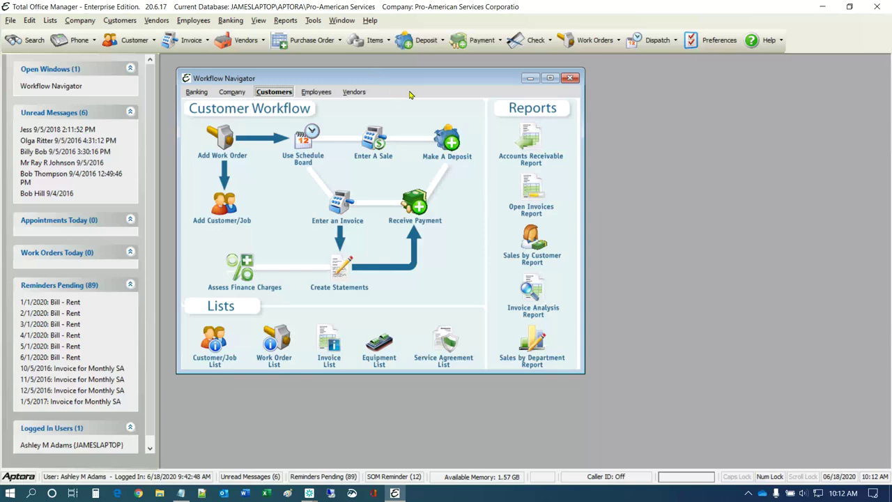
# Close the Workflow Navigator and open the program Preferences, placing that window clear for viewing.
pyautogui.click(570, 78)
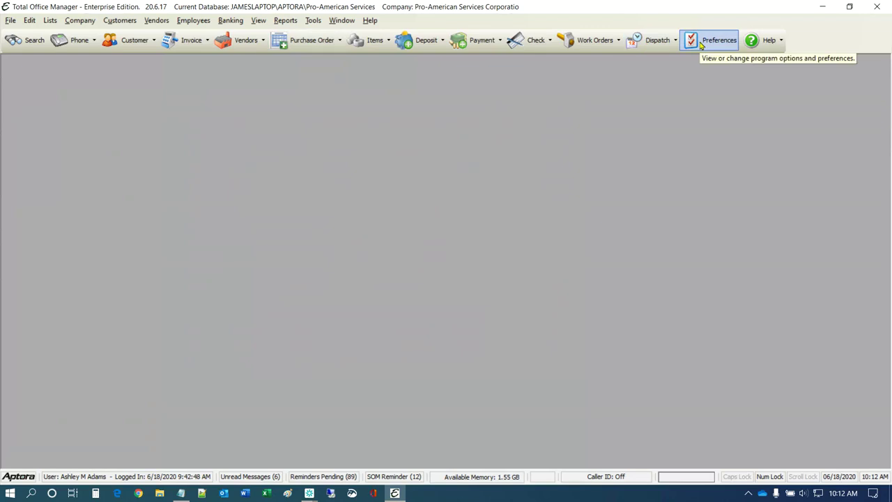
pyautogui.click(29, 20)
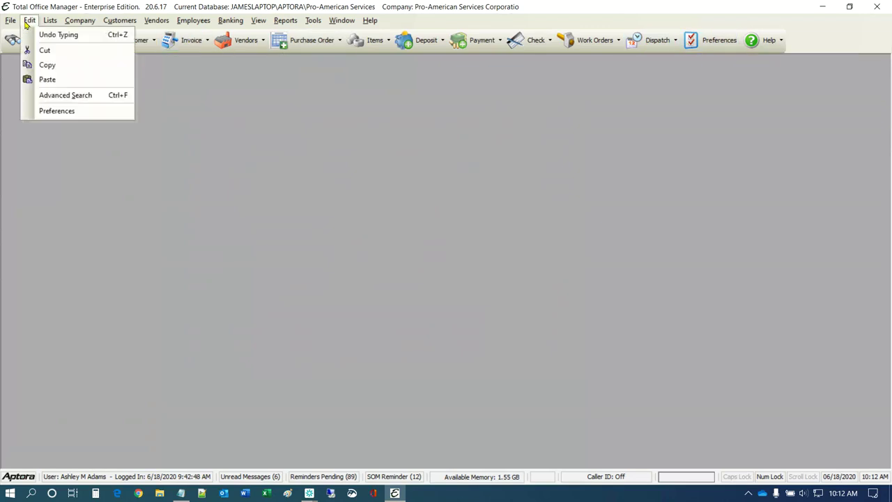
pyautogui.click(47, 110)
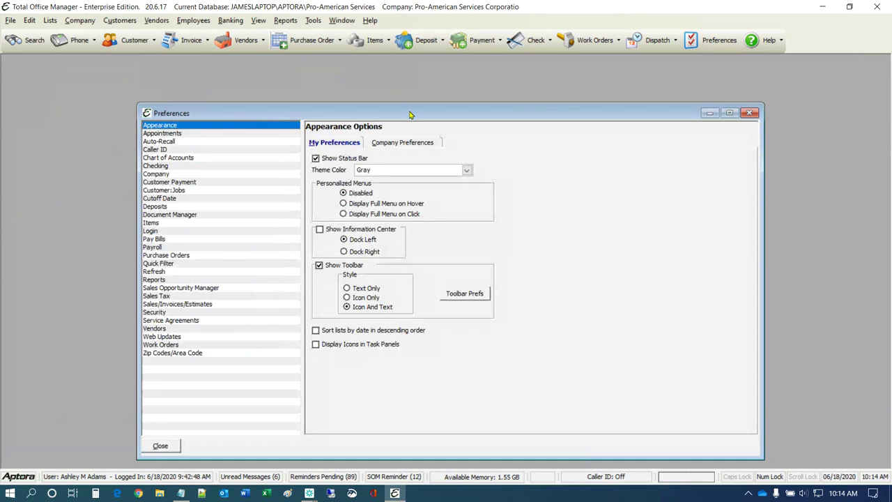
pyautogui.moveTo(410, 114); pyautogui.dragTo(332, 86)
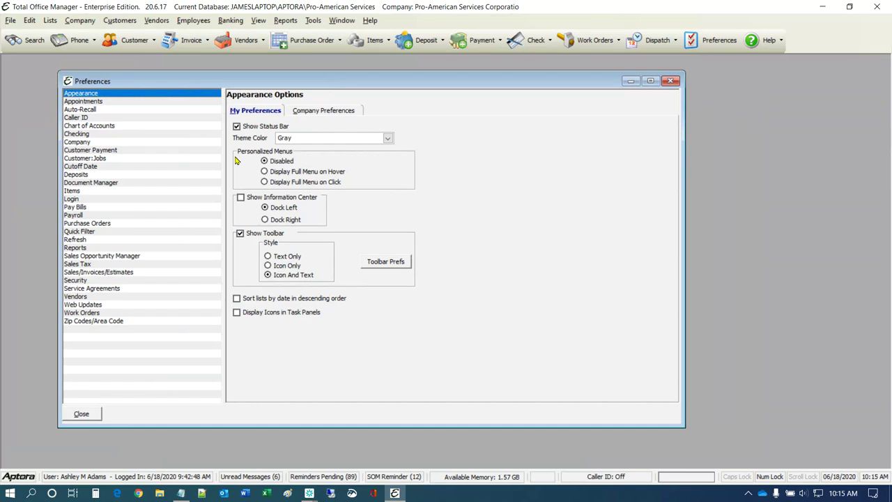
# In the Appearance options, turn Show Status Bar off and back on, and keep Gray as the theme color.
pyautogui.click(250, 128)
pyautogui.click(250, 128)
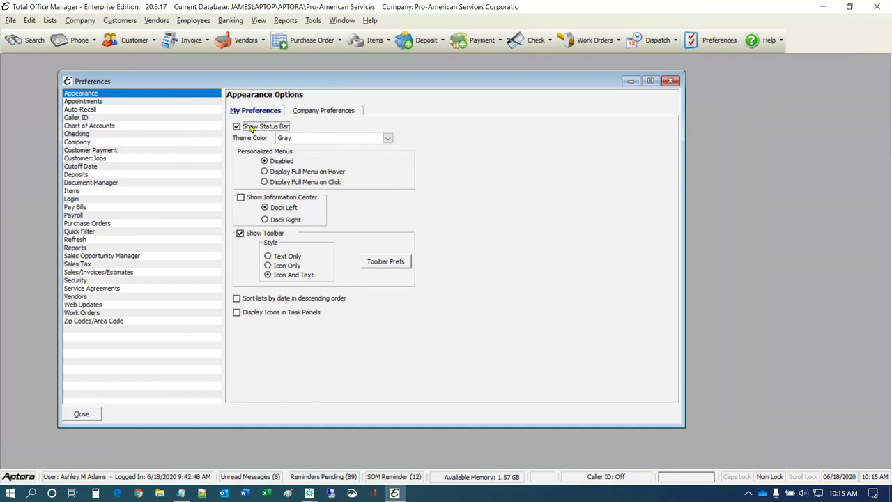
pyautogui.click(388, 139)
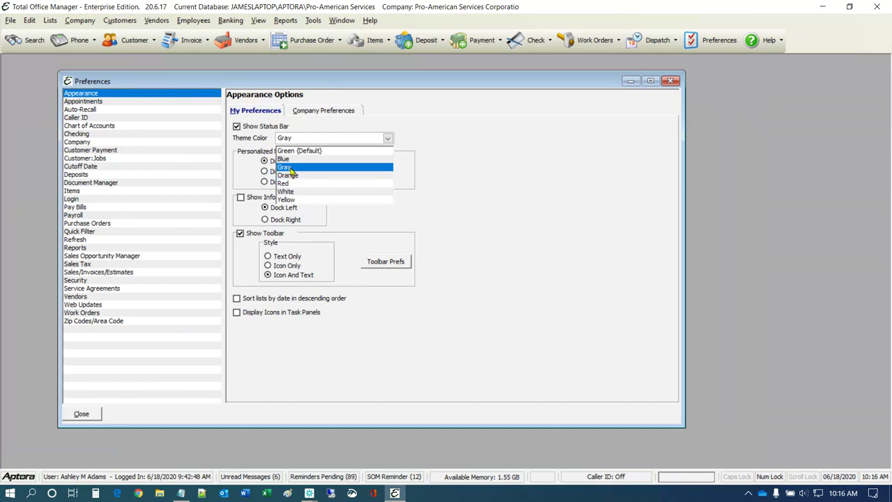
pyautogui.click(325, 170)
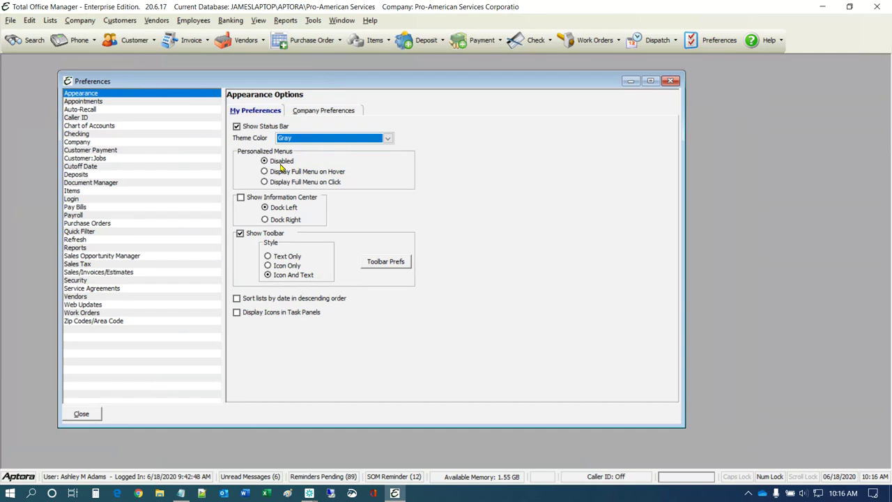
pyautogui.click(118, 21)
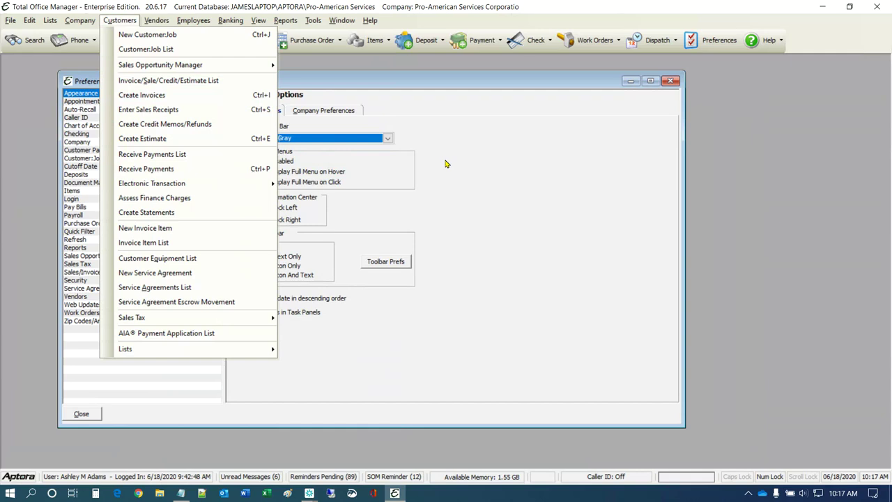
pyautogui.click(446, 163)
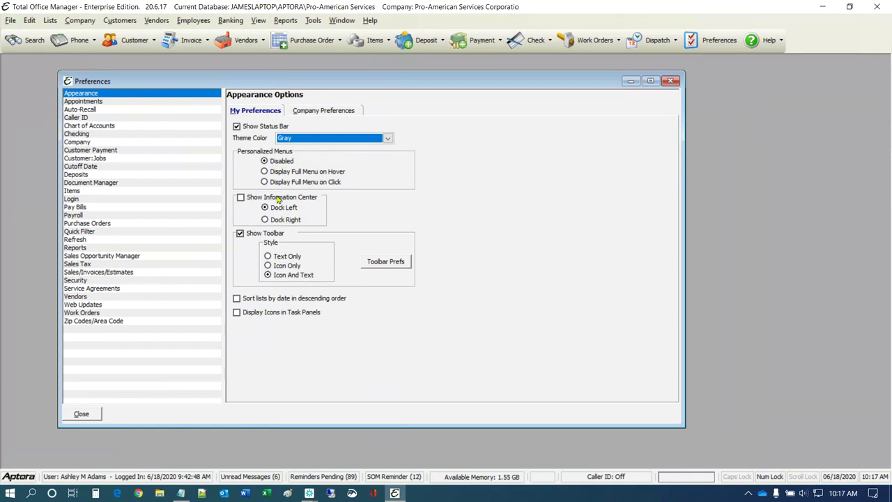
# Show the Information Center and reposition the Preferences window beside it.
pyautogui.moveTo(346, 84); pyautogui.dragTo(490, 103)
pyautogui.click(258, 21)
pyautogui.click(268, 48)
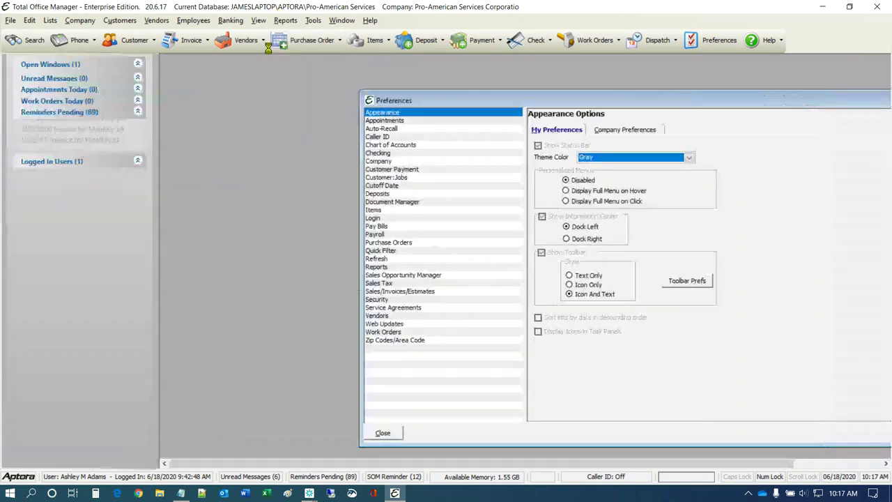
pyautogui.moveTo(576, 103); pyautogui.dragTo(410, 71)
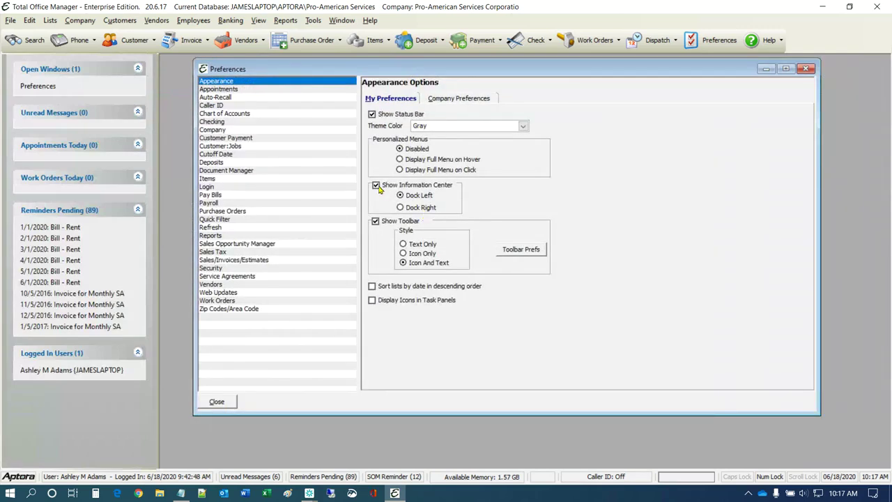
# Hide the Information Center and shift the Preferences window back toward the middle of the workspace.
pyautogui.click(257, 21)
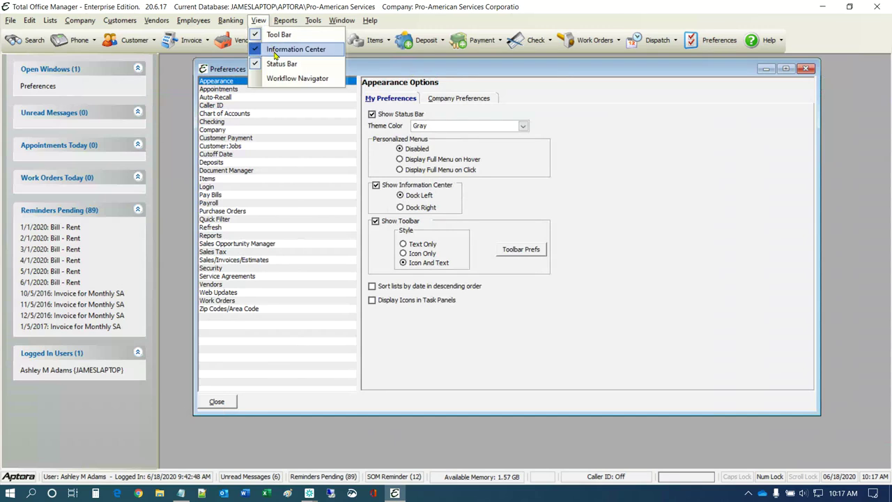
pyautogui.click(295, 49)
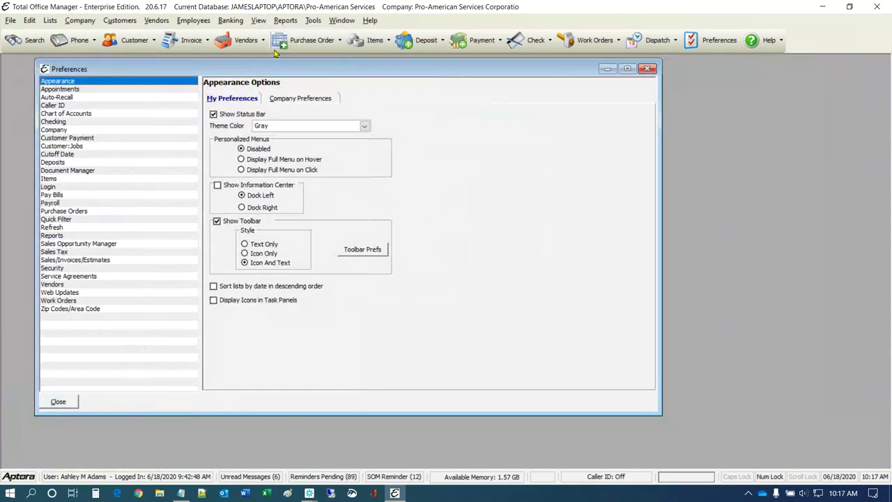
pyautogui.moveTo(286, 71); pyautogui.dragTo(352, 85)
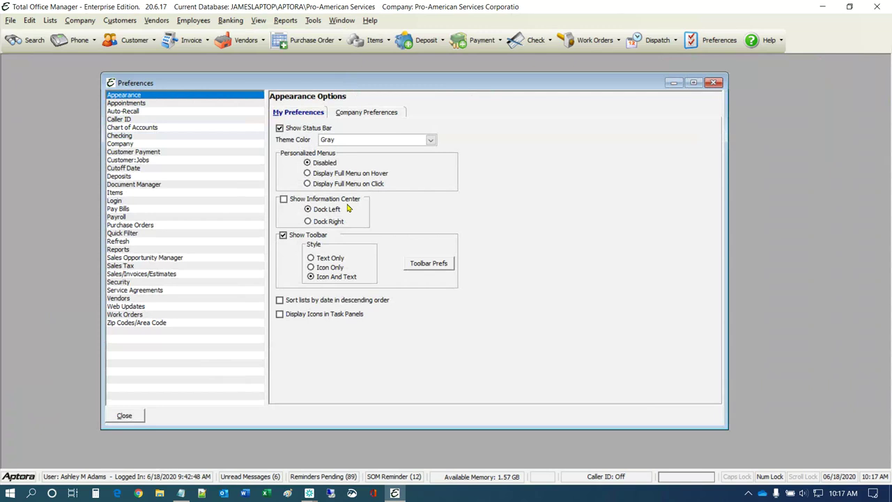
# Display the Information Center once more and move the Preferences window next to it.
pyautogui.click(258, 20)
pyautogui.click(278, 49)
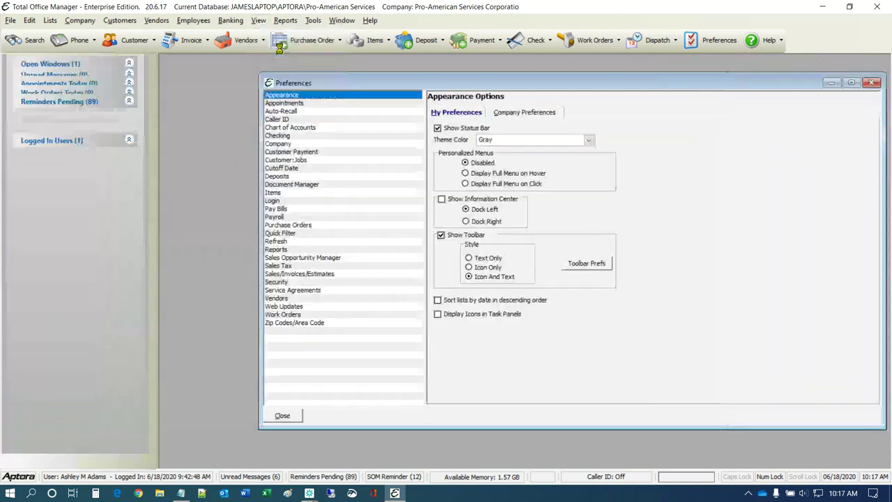
pyautogui.moveTo(362, 85); pyautogui.dragTo(287, 77)
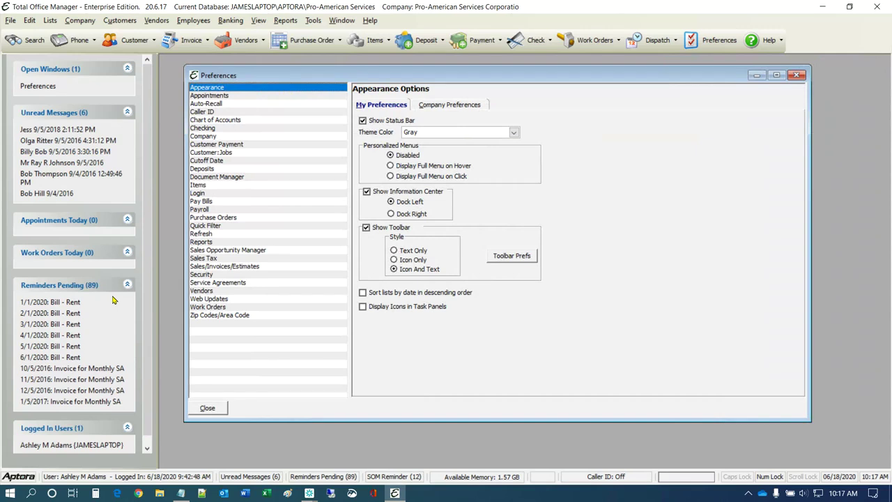
# Turn the Information Center off again and recenter the Preferences window.
pyautogui.click(258, 20)
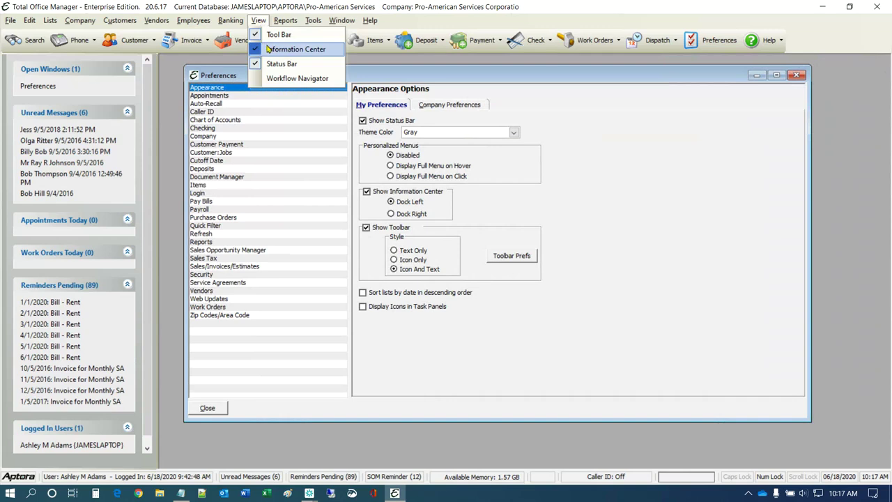
pyautogui.click(269, 49)
pyautogui.moveTo(322, 79); pyautogui.dragTo(414, 87)
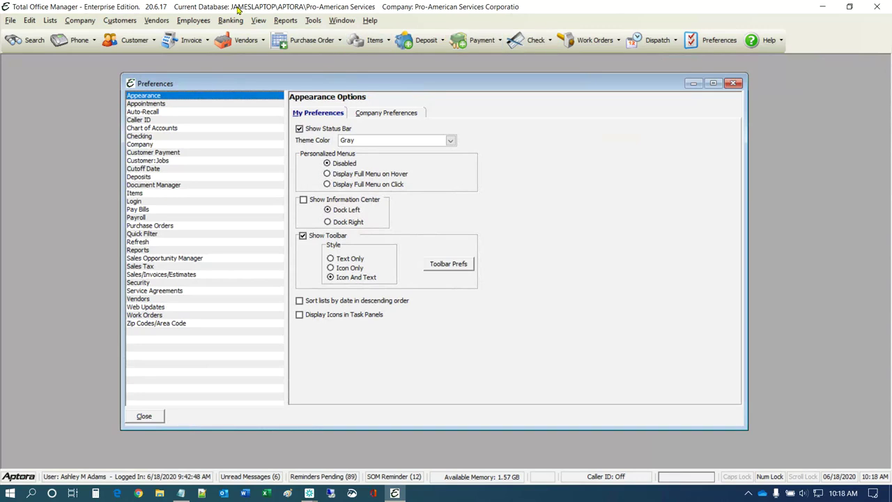
# Turn Show Toolbar off in the Appearance options and back on, and move the Preferences window lower.
pyautogui.click(314, 238)
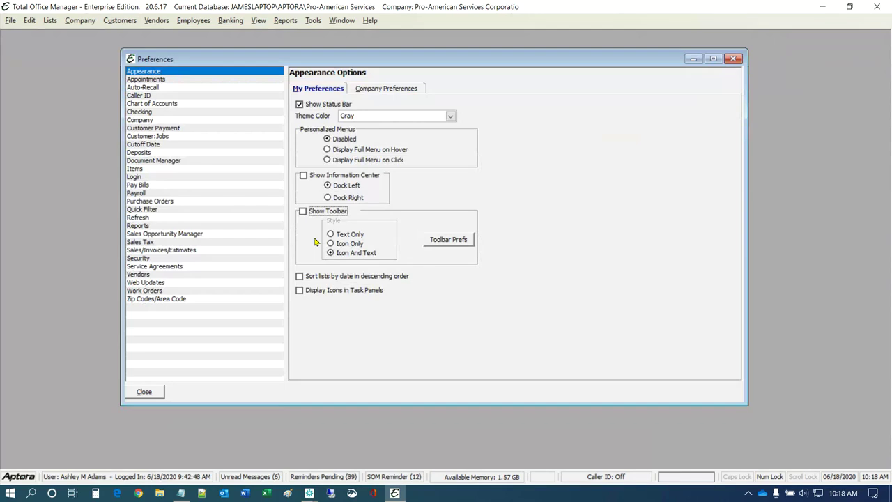
pyautogui.click(156, 20)
pyautogui.moveTo(93, 25)
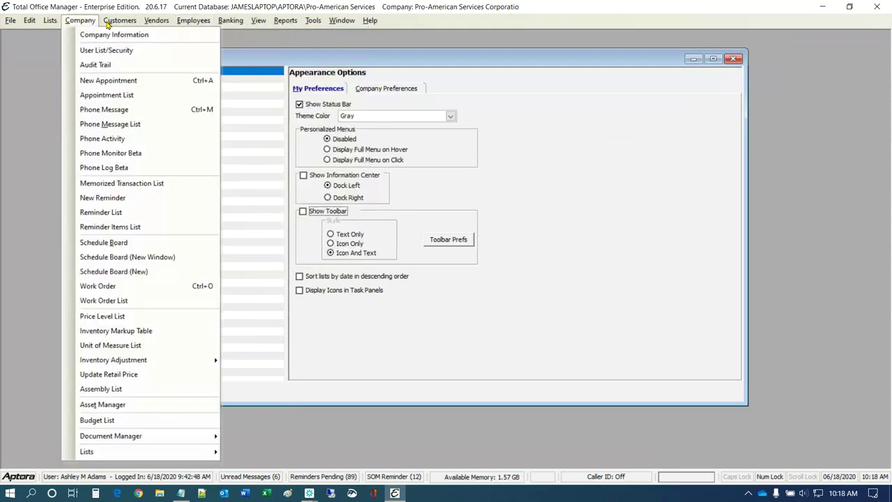
pyautogui.moveTo(192, 20)
pyautogui.click(394, 222)
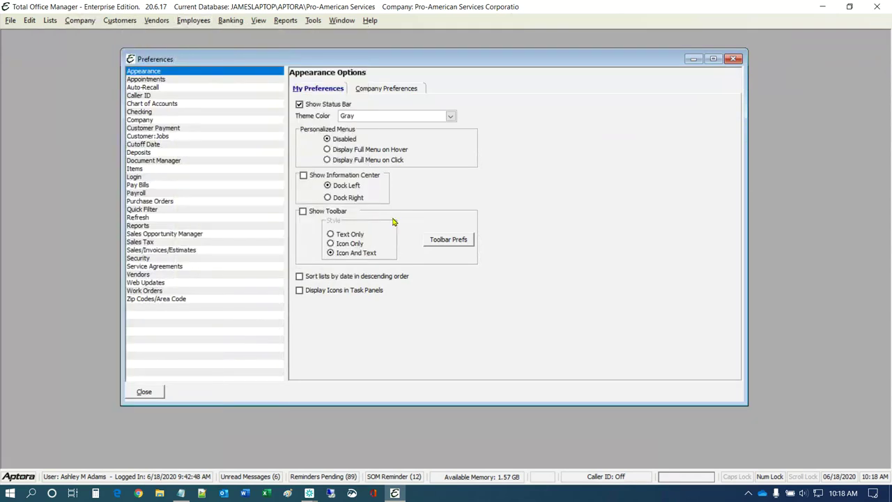
pyautogui.click(313, 212)
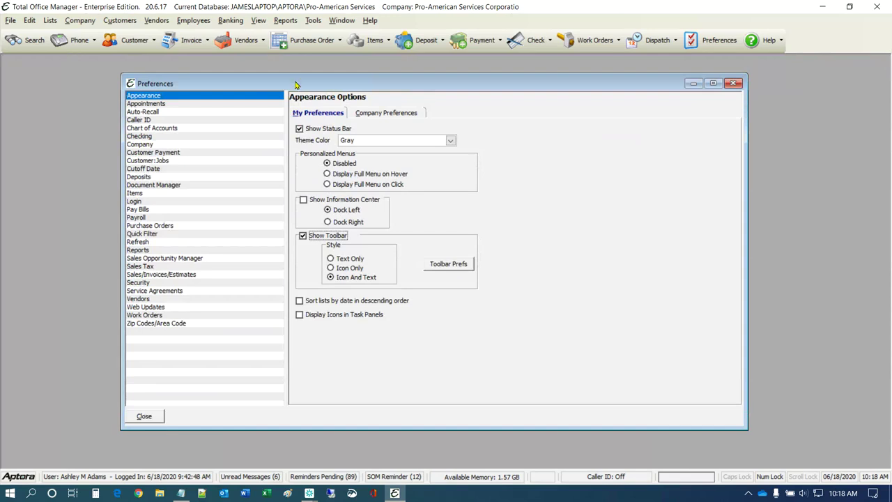
pyautogui.moveTo(294, 84); pyautogui.dragTo(278, 102)
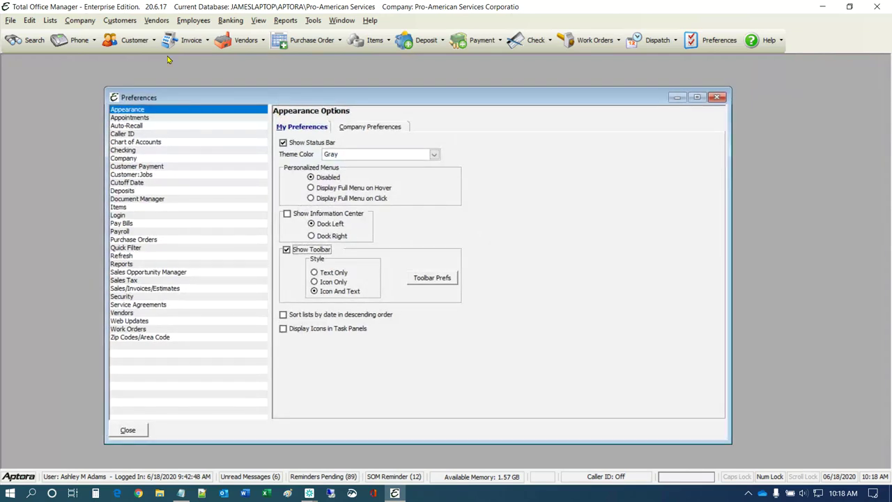
# Review which entries are enabled in the Toolbar Preferences and leave without applying changes.
pyautogui.click(437, 280)
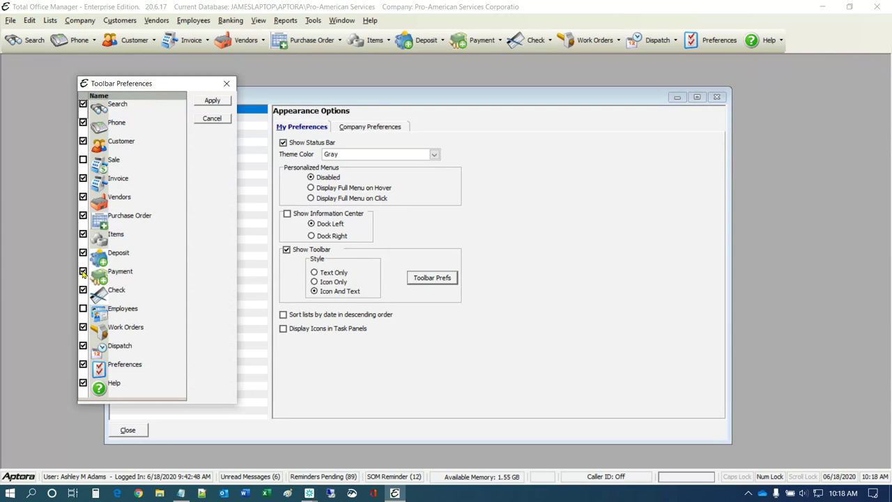
pyautogui.click(213, 119)
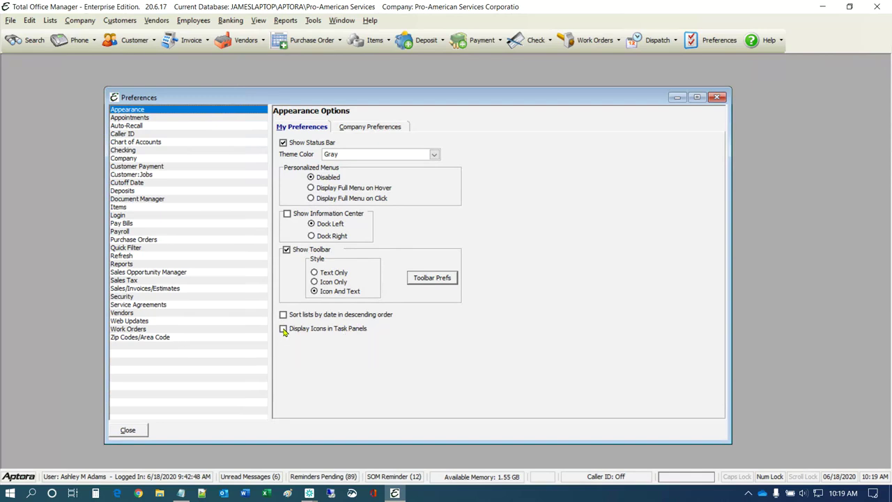
# Look at the Customer:Job List and read the description of the Display Icons in Task Panels option.
pyautogui.click(124, 22)
pyautogui.click(128, 47)
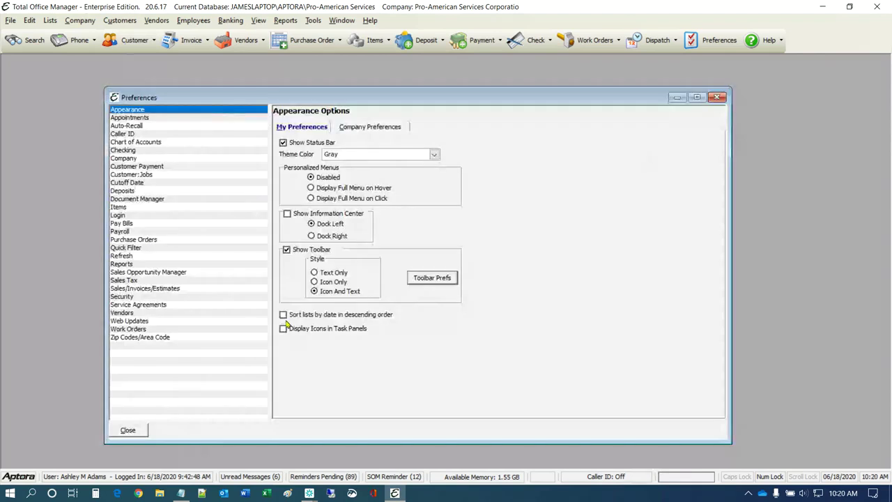
pyautogui.moveTo(286, 332)
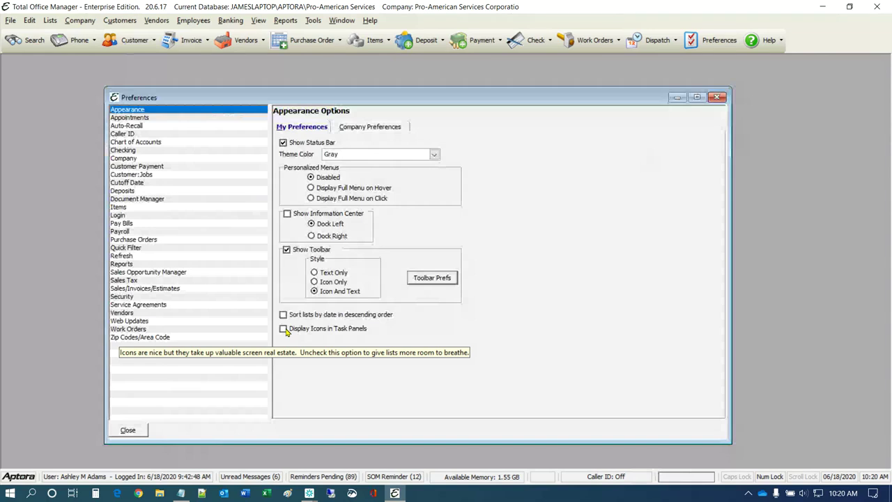
# In the company-wide Appearance preferences, enable List Speed Optimization and select Use Max Lists (recommended).
pyautogui.click(362, 127)
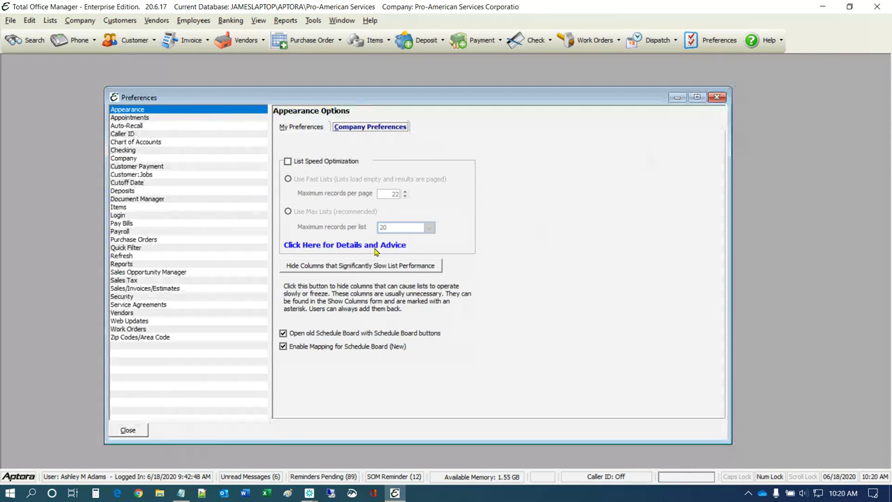
pyautogui.click(288, 161)
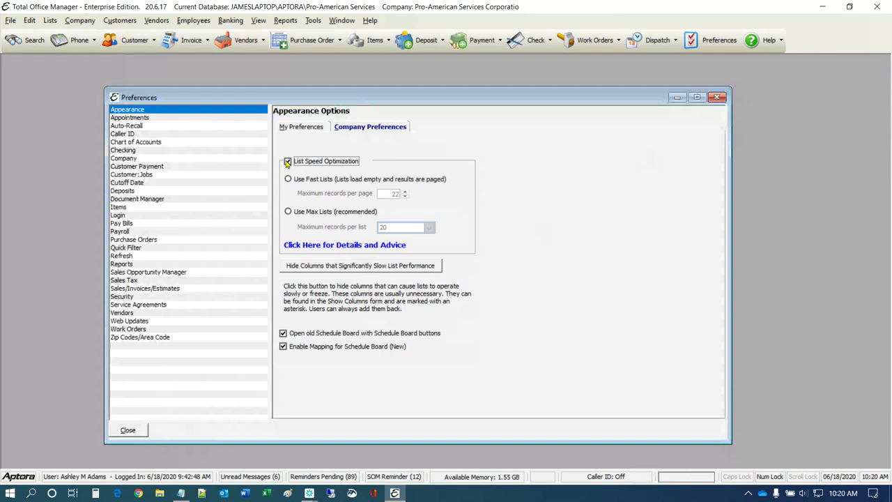
pyautogui.click(288, 212)
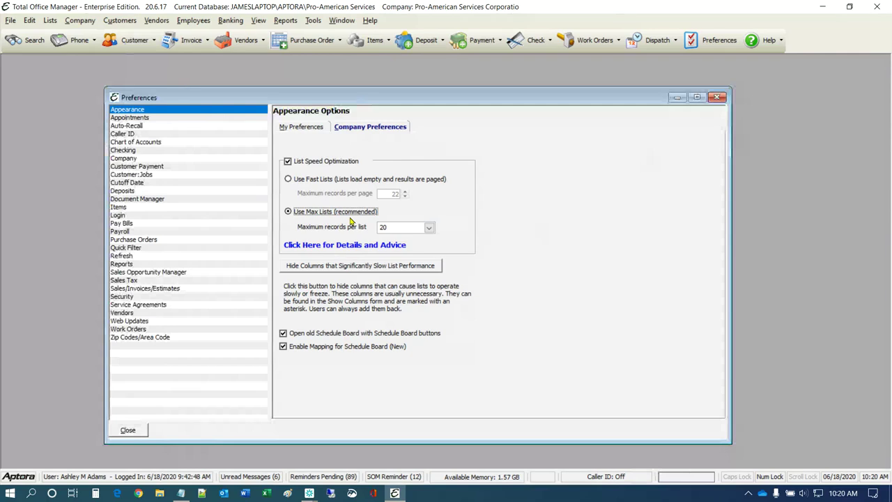
# Open the Customer:Job List and compare it with the maximum records setting in the Preferences window behind it.
pyautogui.click(117, 21)
pyautogui.click(132, 49)
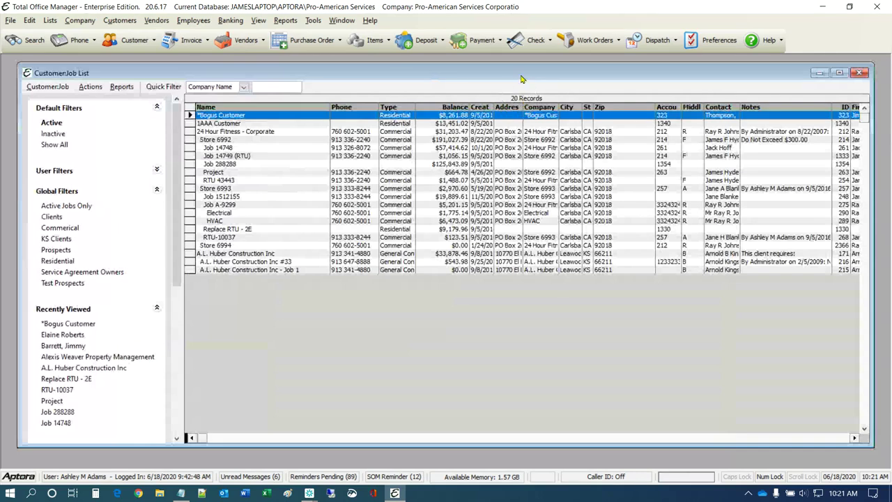
pyautogui.moveTo(521, 79); pyautogui.dragTo(523, 303)
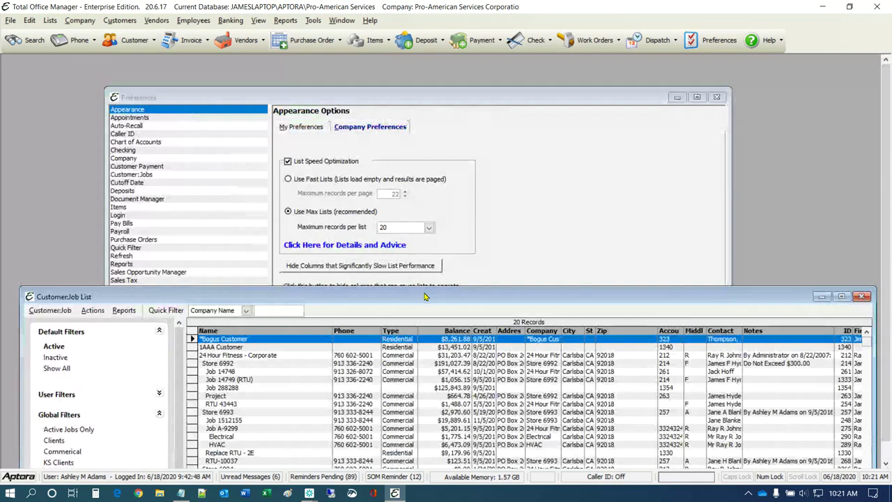
pyautogui.moveTo(424, 297); pyautogui.dragTo(419, 77)
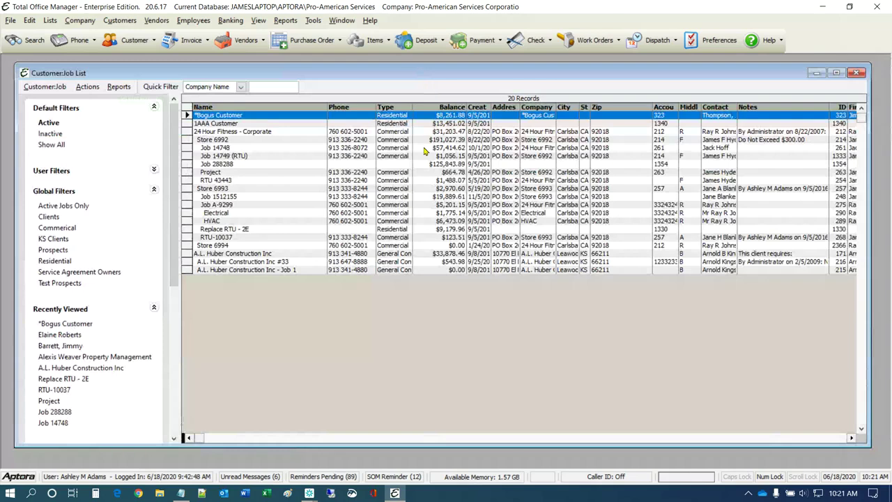
# Quick-filter the Customer:Job List by company name with "z" and select the ZNA FOODS (POPEYE'S) KS record.
pyautogui.click(271, 86)
pyautogui.write('z')
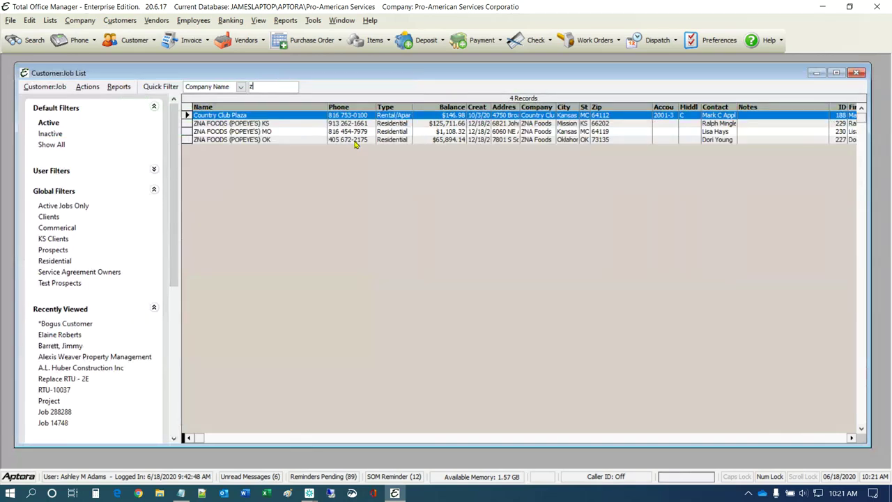
pyautogui.click(255, 126)
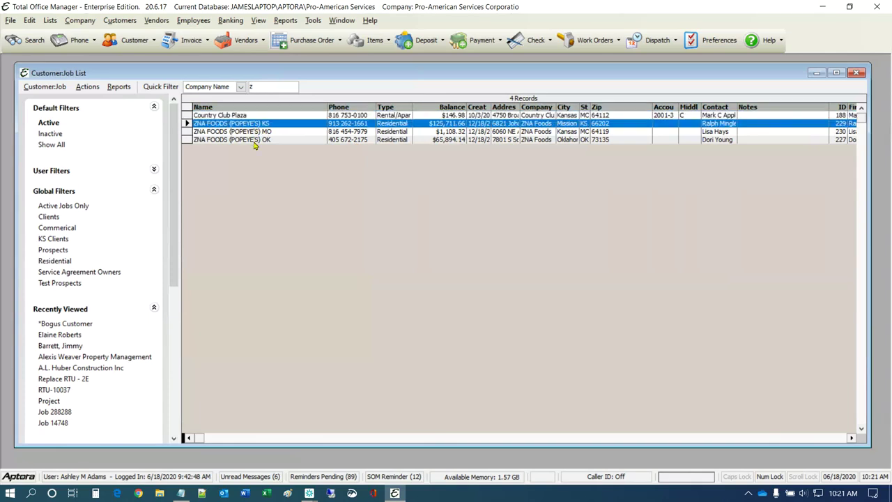
# Select the ZNA FOODS (POPEYE'S) OK record, clear the quick filter to reload the full list, and close the Customer:Job List.
pyautogui.click(255, 141)
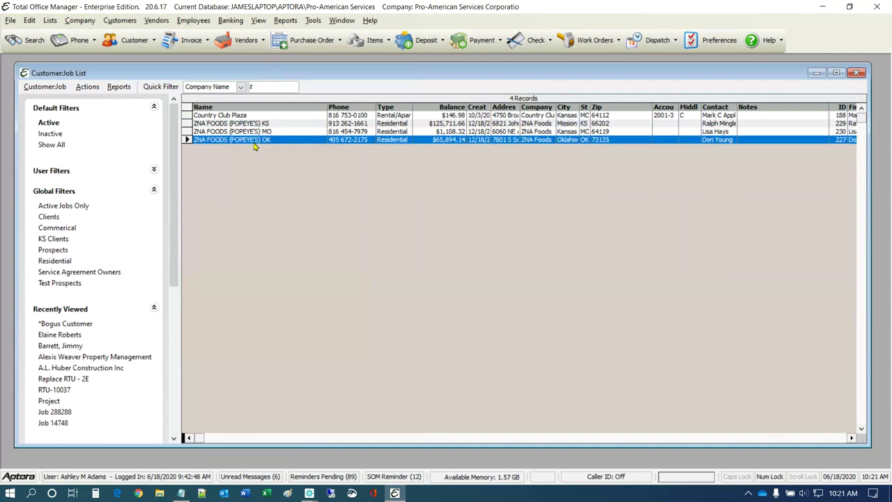
pyautogui.click(269, 87)
pyautogui.press('BackSpace')
pyautogui.press('Return')
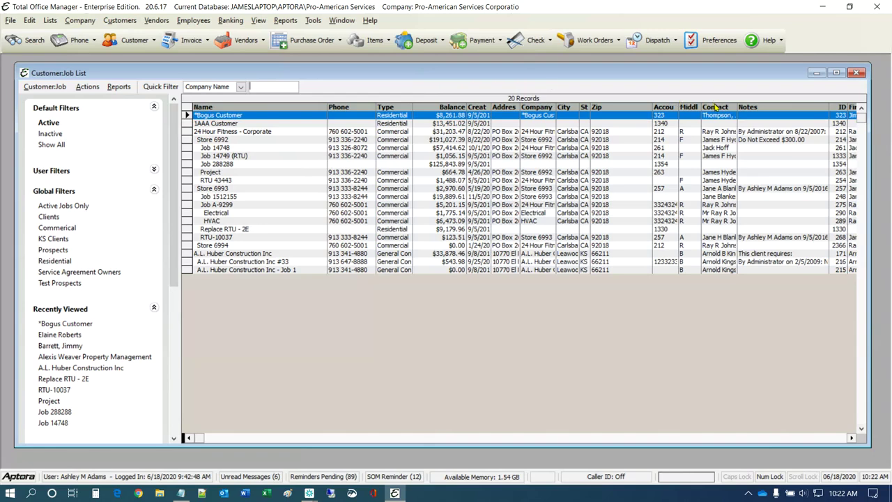
pyautogui.click(859, 74)
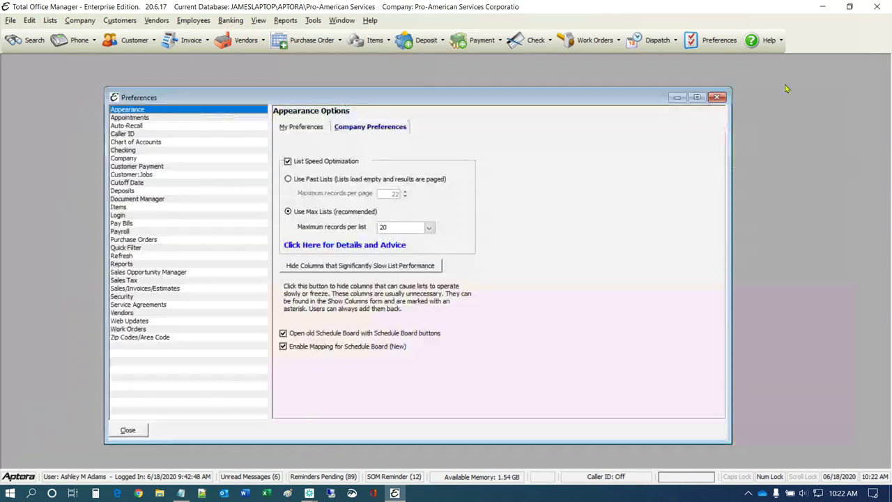
# Keep List Speed Optimization enabled and choose 20 as the maximum records per list under Use Max Lists.
pyautogui.doubleClick(289, 162)
pyautogui.click(429, 227)
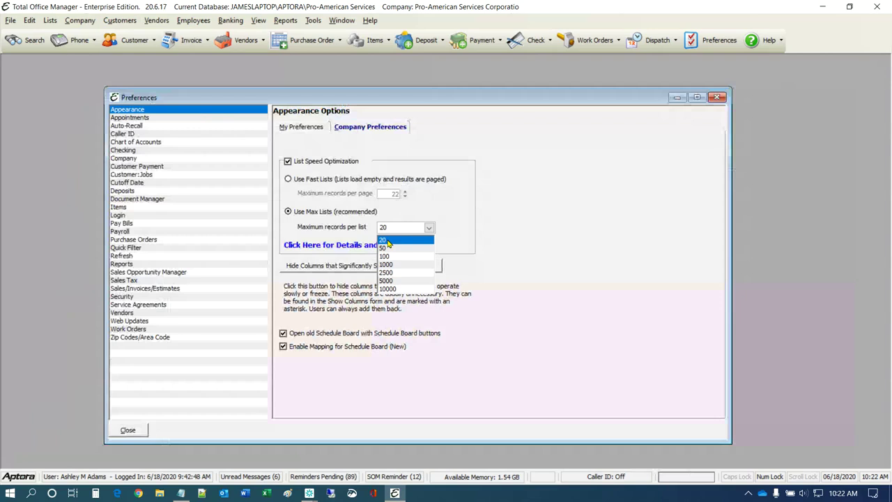
pyautogui.click(387, 240)
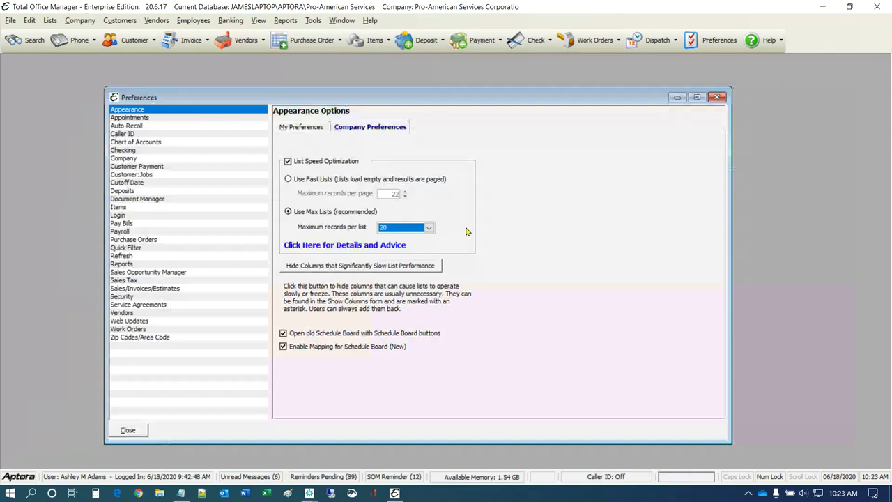
pyautogui.click(338, 249)
pyautogui.moveTo(289, 215)
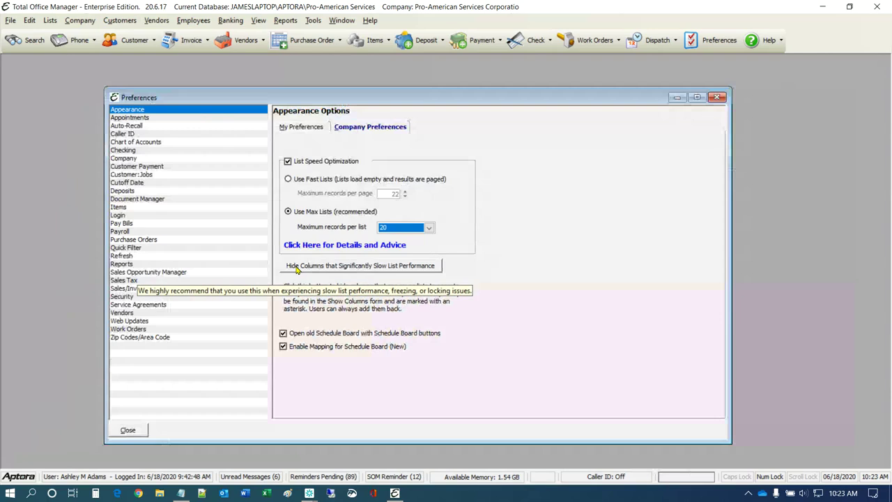
# Open the Customer:Job List and look through all its columns from first to last.
pyautogui.click(118, 20)
pyautogui.click(135, 32)
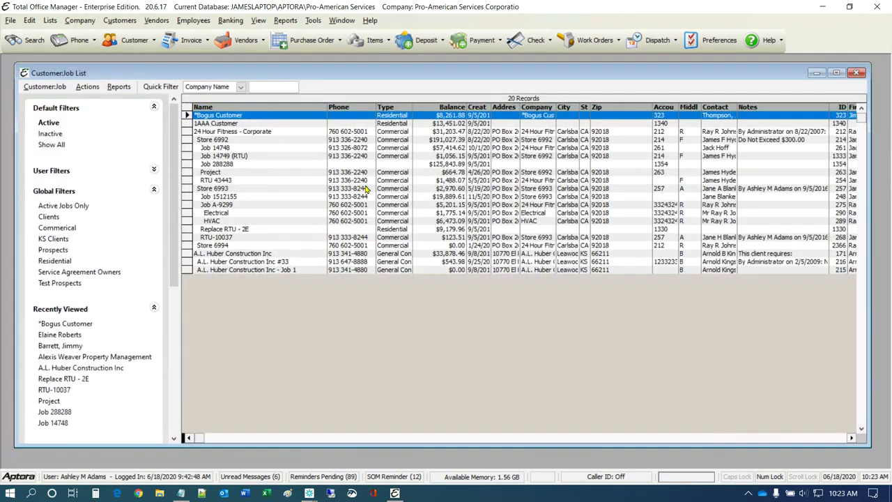
pyautogui.click(851, 438)
pyautogui.click(851, 438)
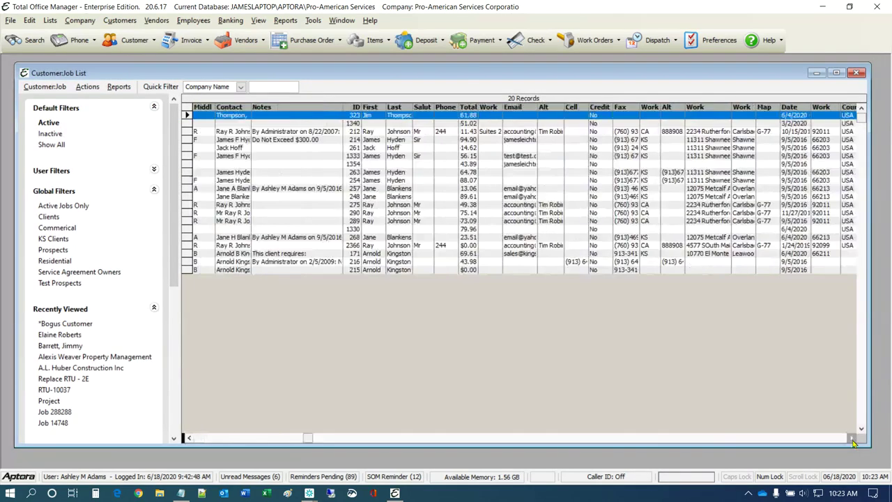
pyautogui.click(852, 438)
pyautogui.click(851, 438)
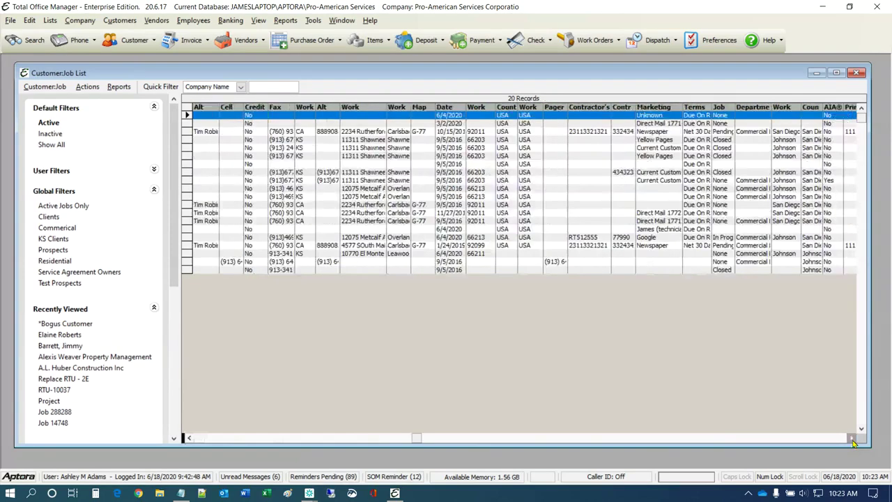
pyautogui.click(851, 438)
pyautogui.click(851, 438)
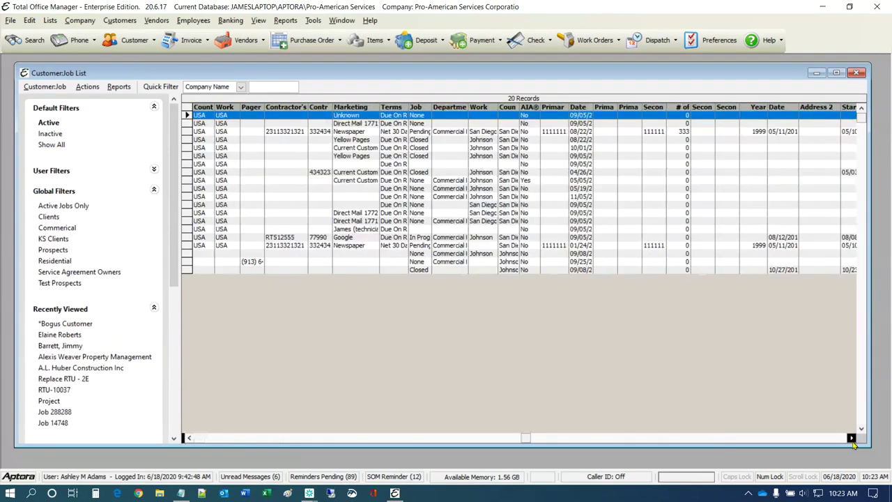
pyautogui.click(851, 438)
pyautogui.click(851, 438)
pyautogui.click(852, 438)
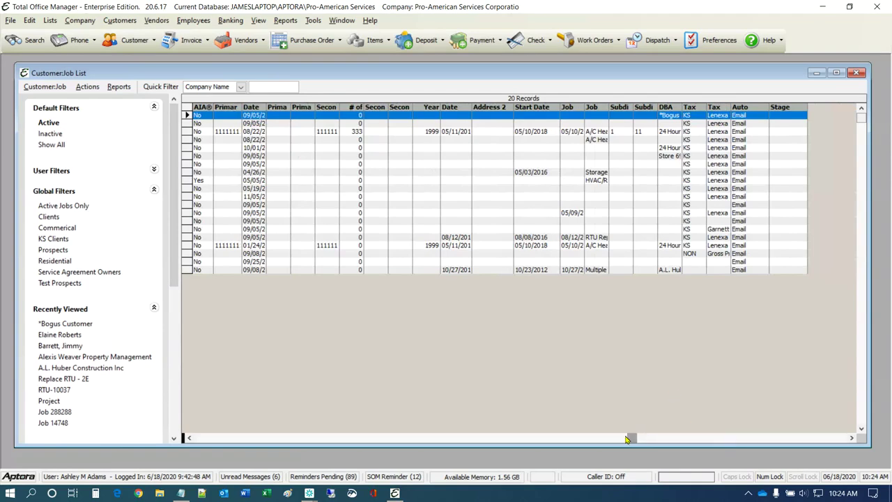
pyautogui.moveTo(627, 438); pyautogui.dragTo(198, 427)
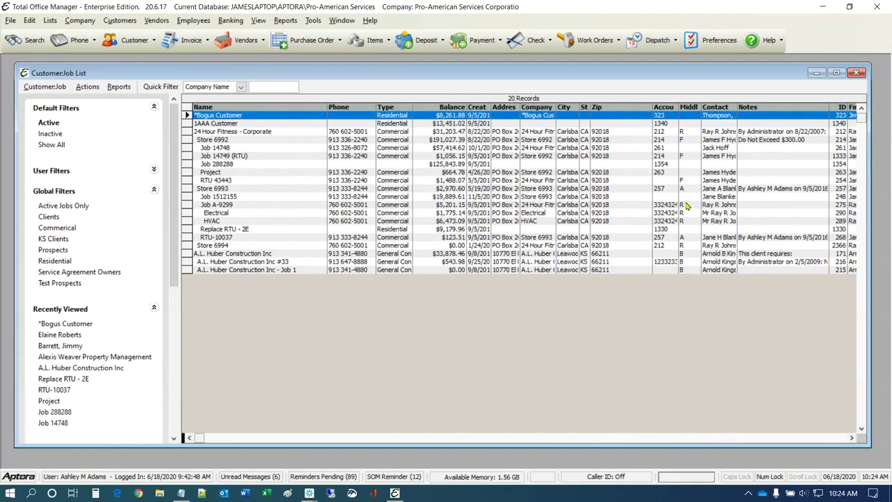
# Open the Show Columns form for the Customer:Job List and examine the available columns, including those marked with an asterisk.
pyautogui.click(50, 90)
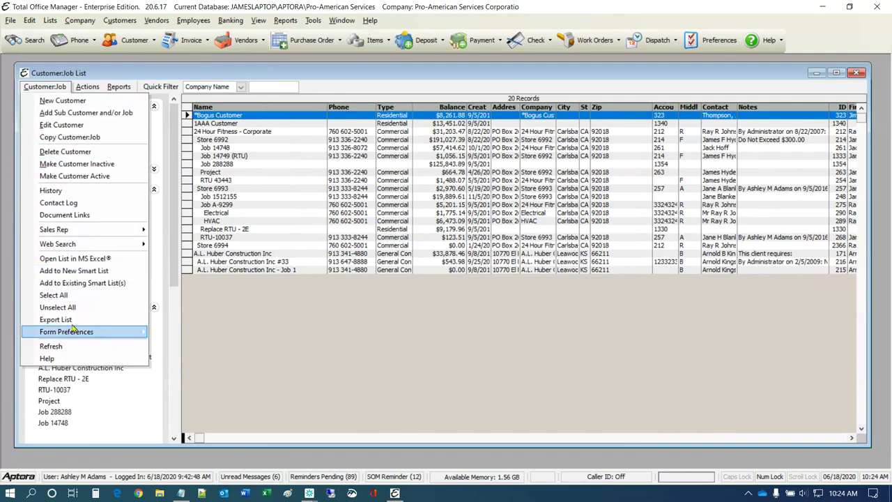
pyautogui.moveTo(73, 330)
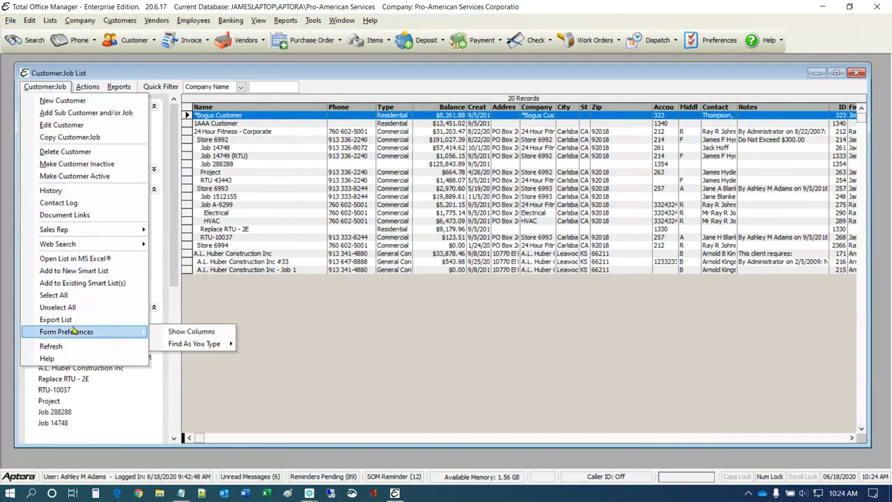
pyautogui.click(195, 334)
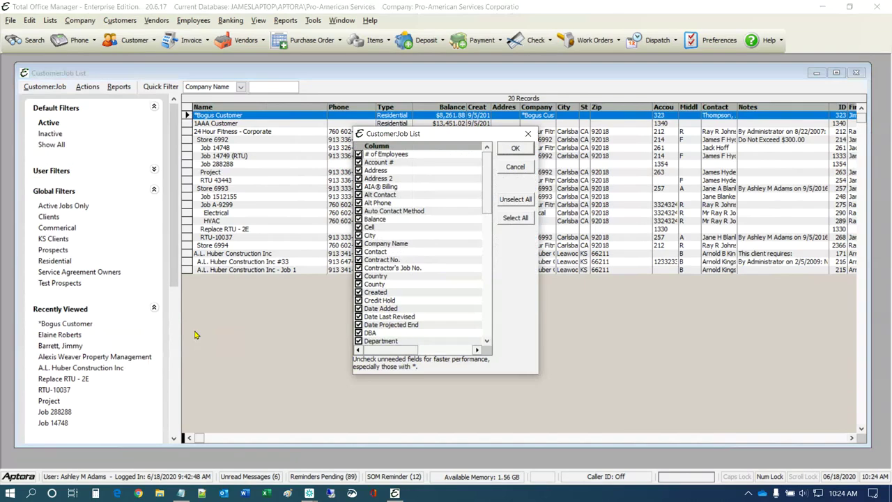
pyautogui.click(489, 283)
pyautogui.click(489, 284)
pyautogui.moveTo(489, 284); pyautogui.dragTo(480, 148)
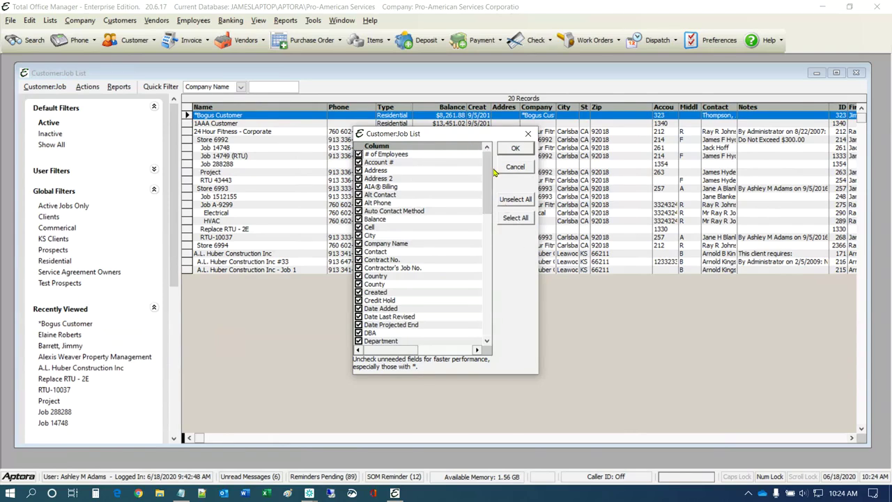
pyautogui.moveTo(486, 170); pyautogui.dragTo(485, 223)
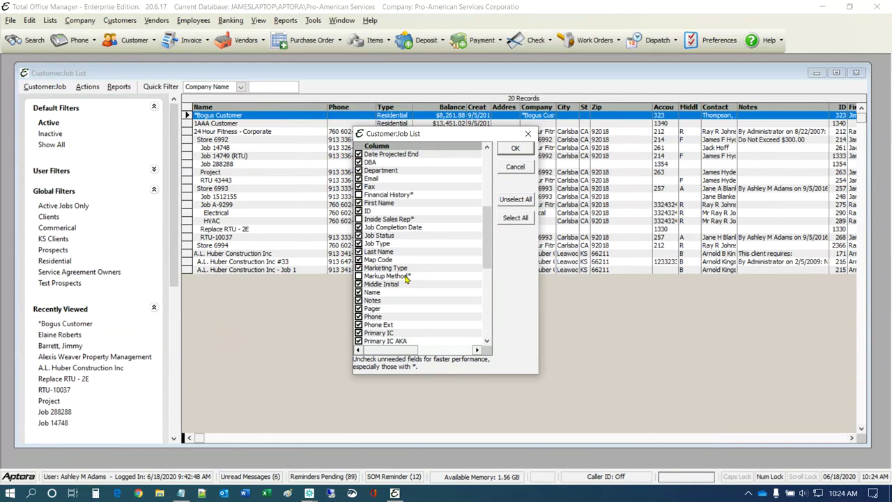
# Check the remaining asterisk-marked columns such as Markup Method and Sales Rep, leaving them unselected, and accept the column selection.
pyautogui.click(358, 277)
pyautogui.moveTo(486, 244); pyautogui.dragTo(486, 313)
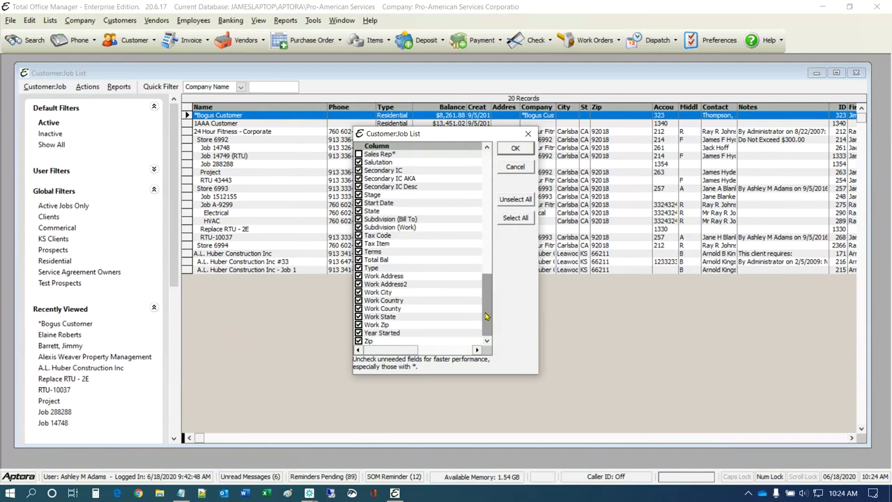
pyautogui.scroll(5, 427, 246)
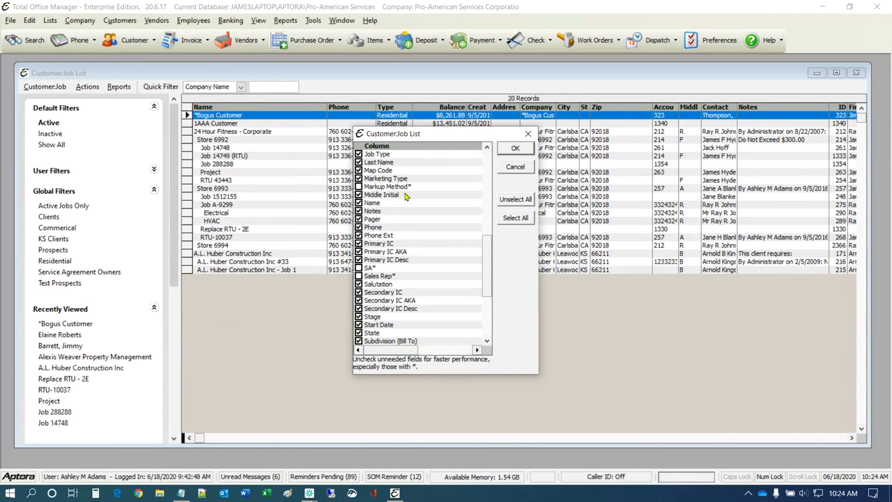
pyautogui.scroll(7, 390, 187)
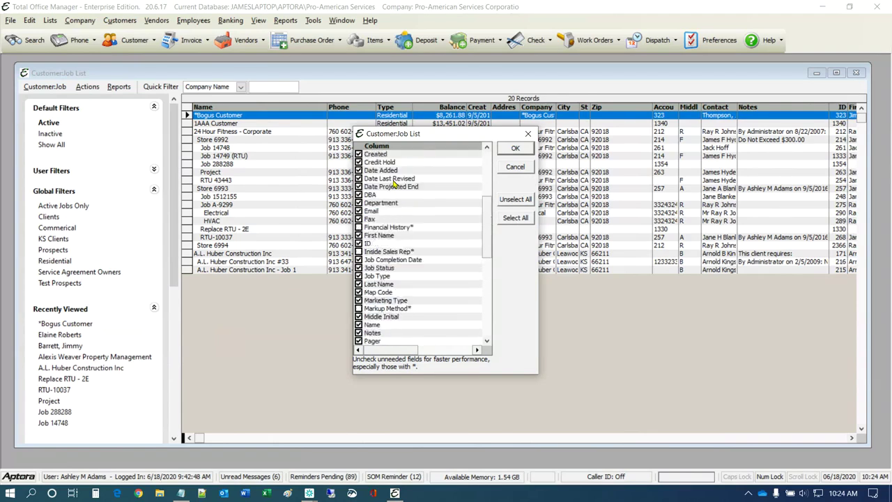
pyautogui.scroll(2, 394, 183)
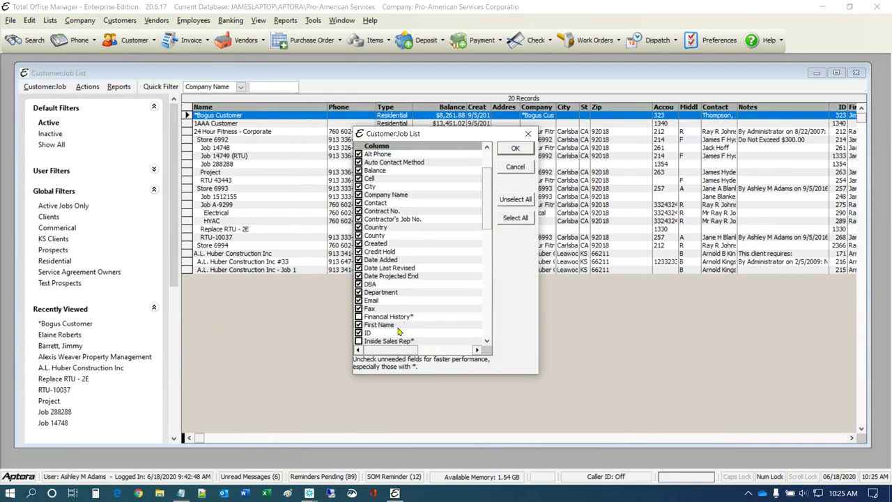
pyautogui.click(513, 151)
# Open the Work Order List, examine the asterisk-marked columns in its Show Columns form, cancel the form, and close the list.
pyautogui.click(50, 20)
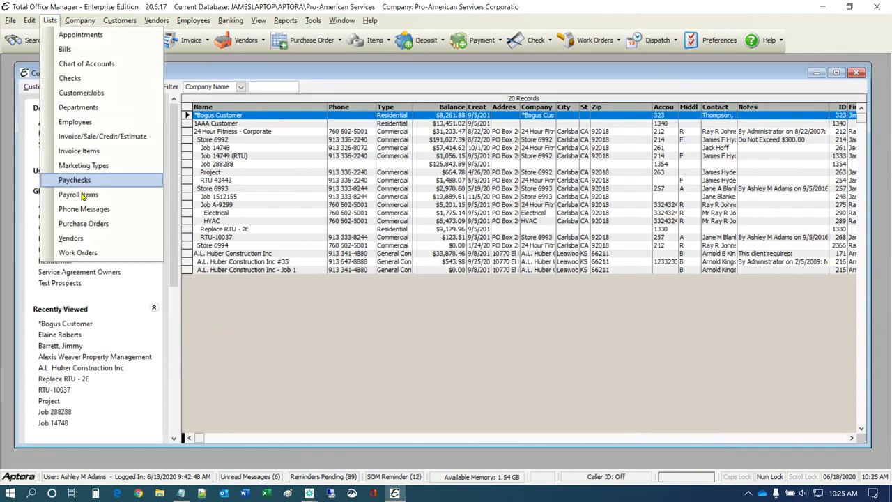
pyautogui.click(91, 252)
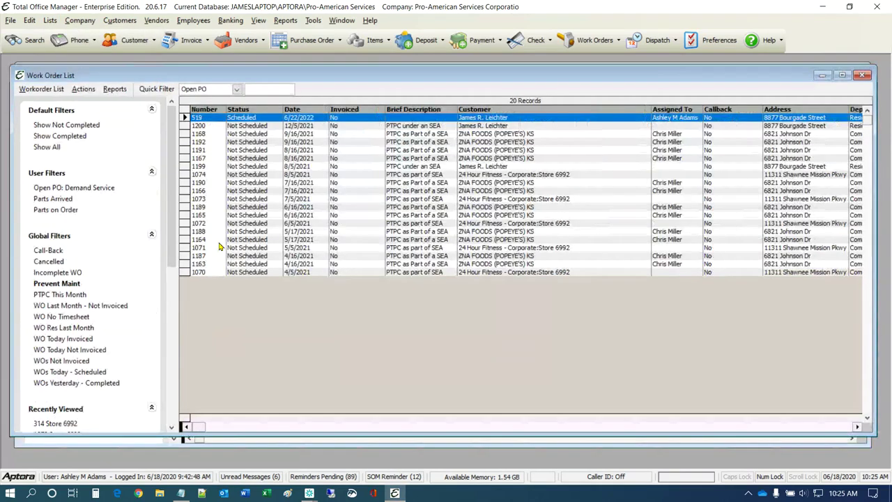
pyautogui.click(42, 89)
pyautogui.click(177, 313)
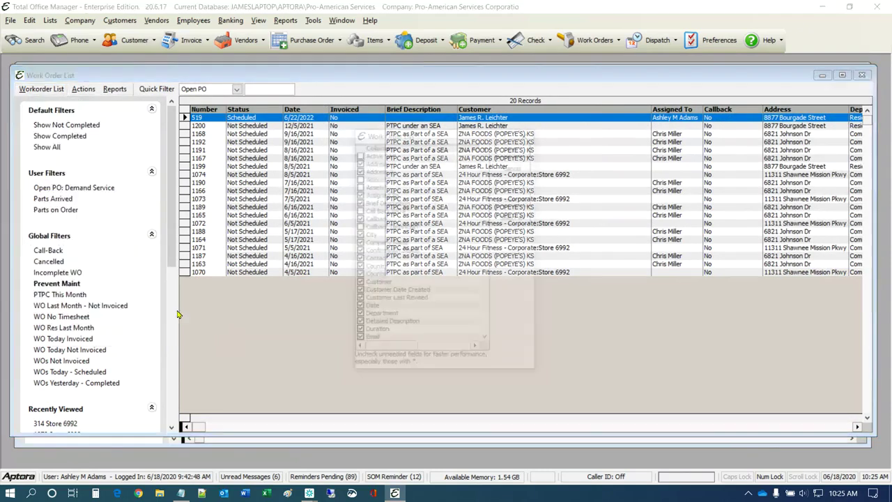
pyautogui.scroll(-1, 486, 188)
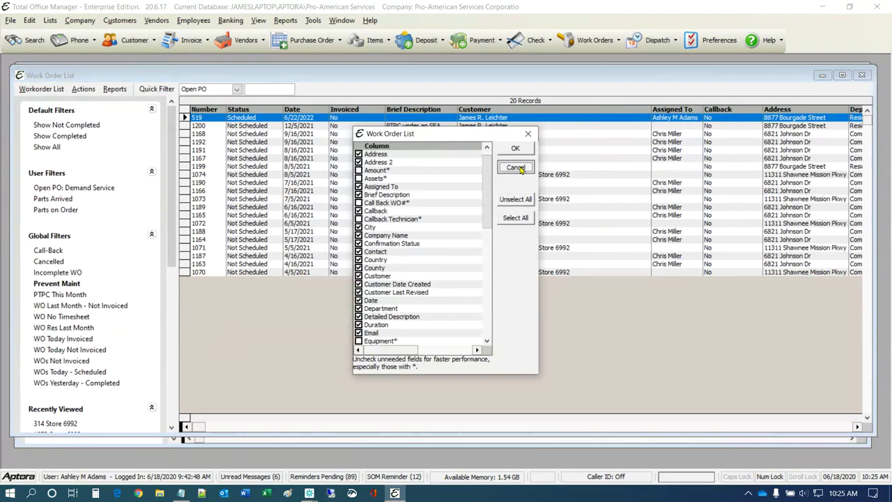
pyautogui.click(516, 168)
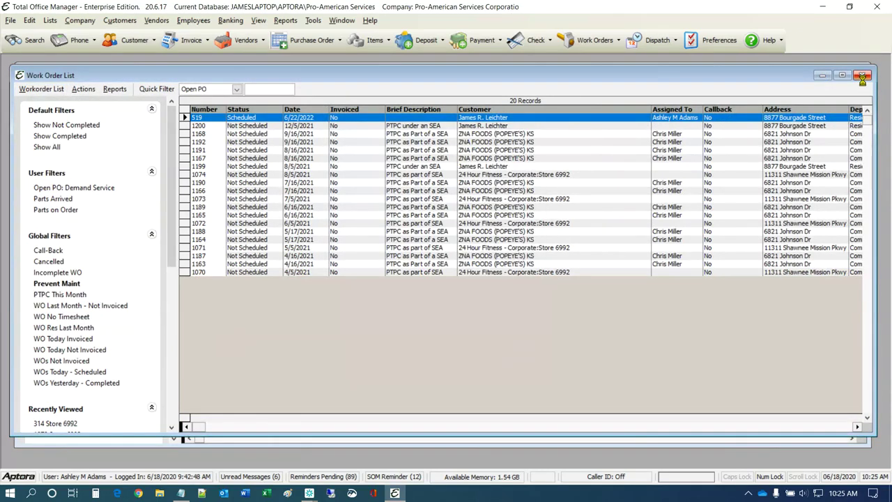
pyautogui.click(864, 76)
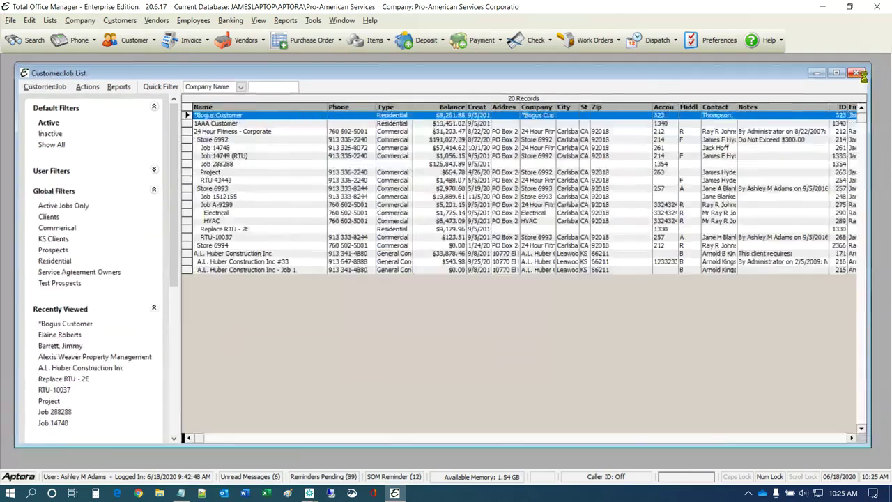
# Return to the Appearance preferences and review the company options alongside the personal ones.
pyautogui.click(710, 40)
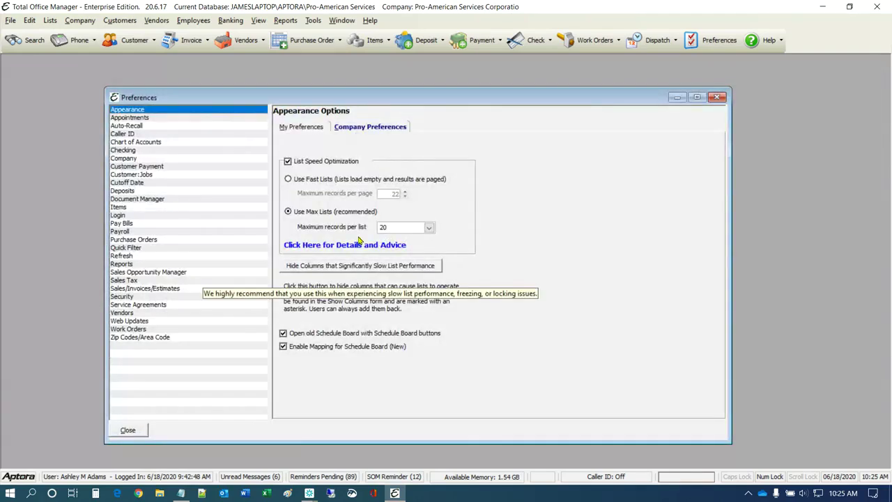
pyautogui.click(369, 129)
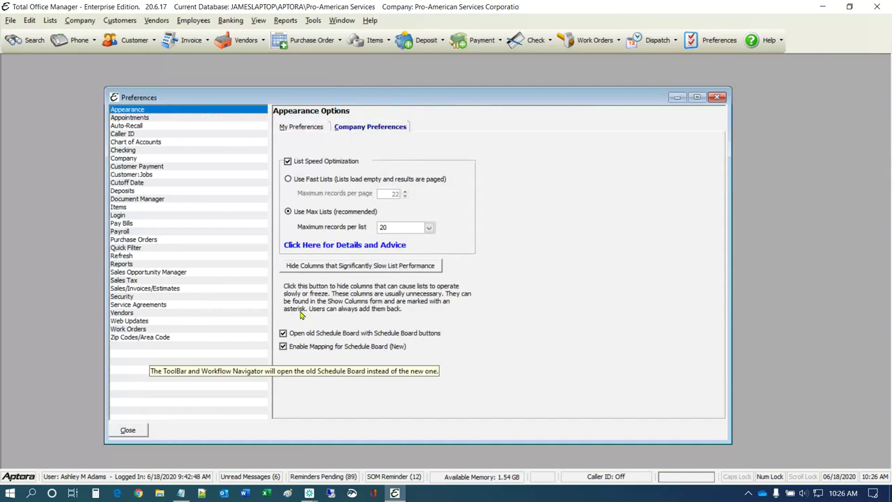
pyautogui.click(302, 127)
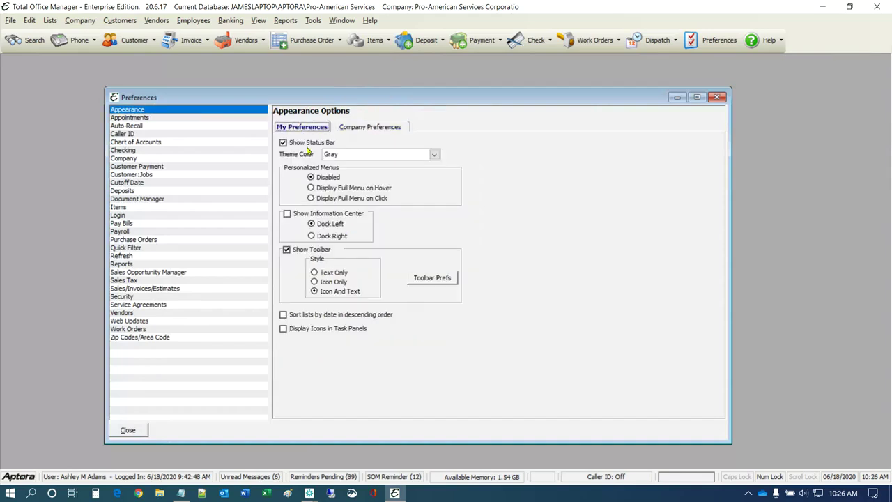
pyautogui.click(365, 125)
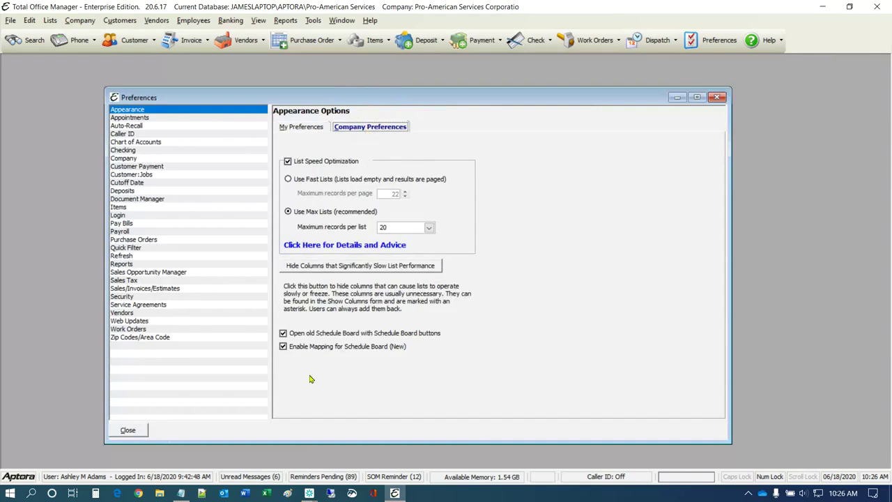
# In the personal Appointments preferences, review the choices for Default Type, keep Sales Call, and open the Schedule Board Options.
pyautogui.click(141, 119)
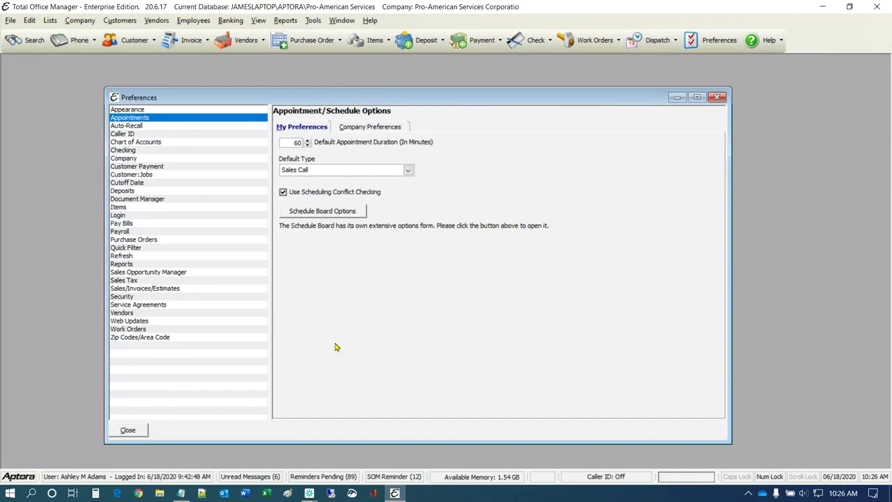
pyautogui.click(409, 172)
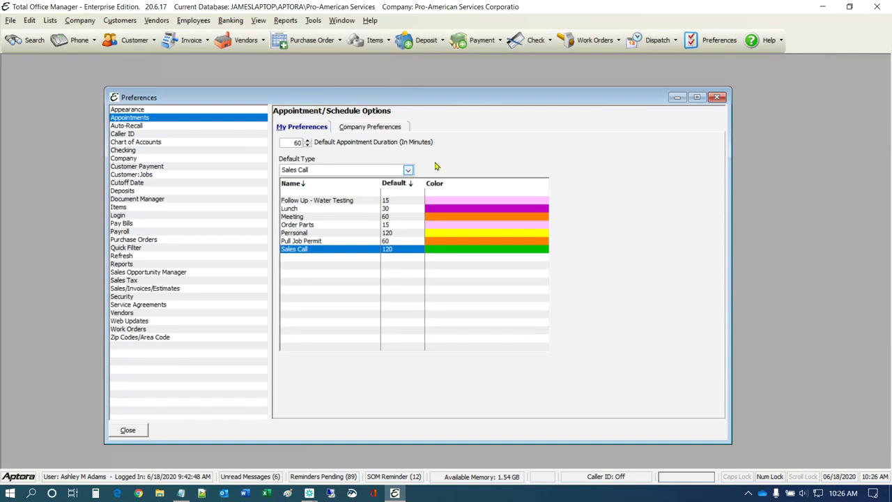
pyautogui.click(437, 165)
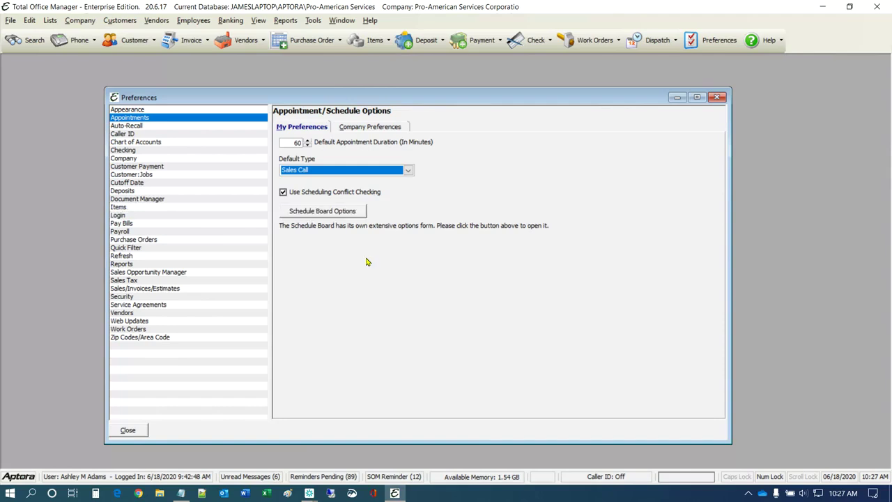
pyautogui.click(319, 211)
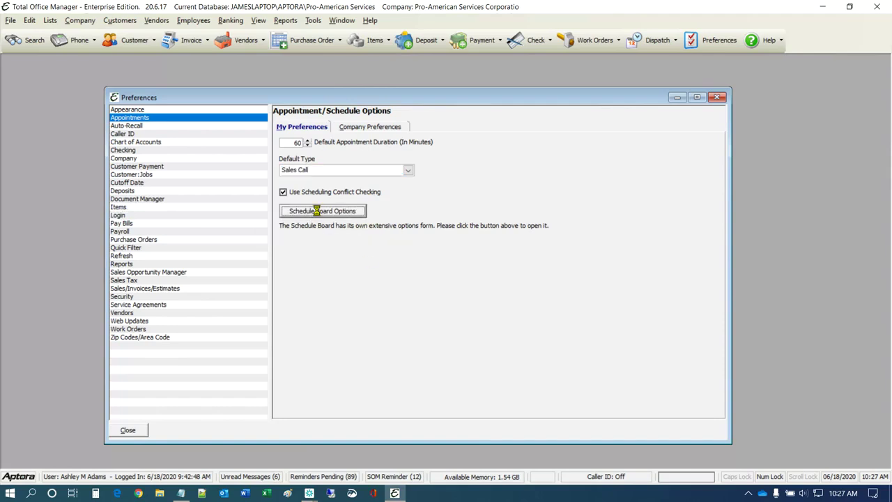
# Review the Schedule Options note about the Old Schedule Board, look through the full list of Color Options, and close the form.
pyautogui.moveTo(453, 71); pyautogui.dragTo(428, 120)
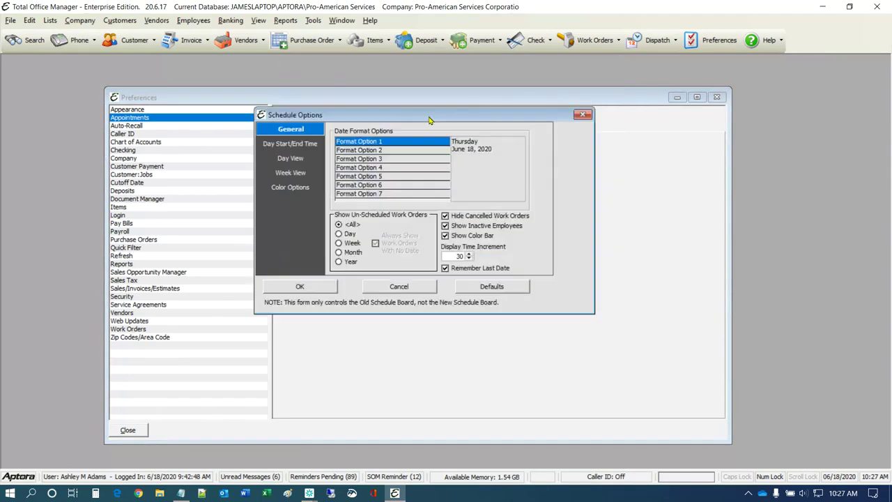
pyautogui.click(421, 304)
pyautogui.click(421, 305)
pyautogui.click(291, 188)
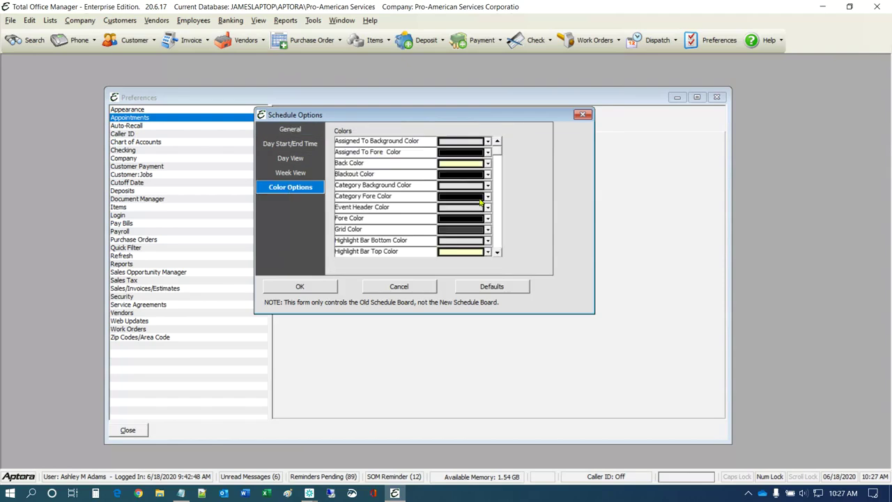
pyautogui.click(498, 252)
pyautogui.scroll(-3, 499, 252)
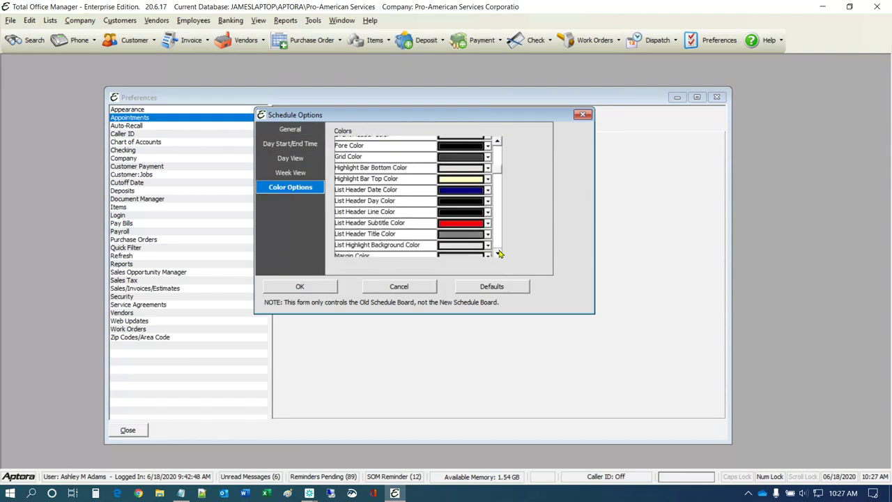
pyautogui.moveTo(500, 175); pyautogui.dragTo(500, 249)
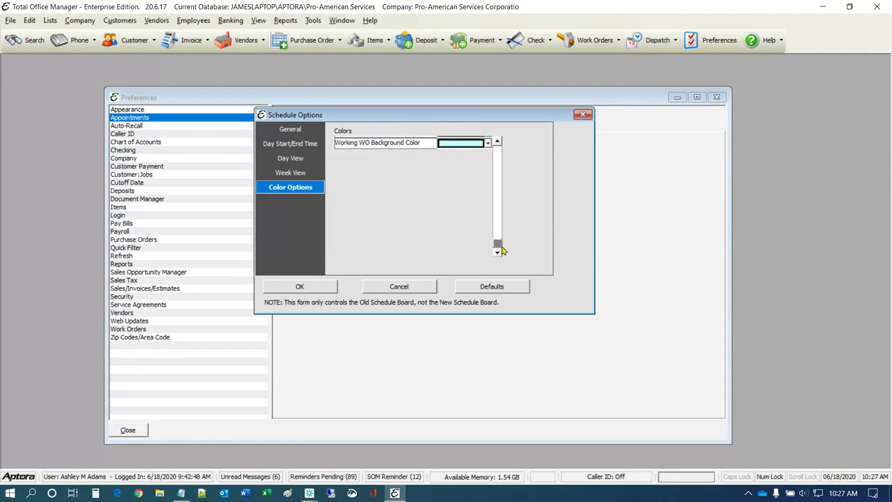
pyautogui.click(497, 151)
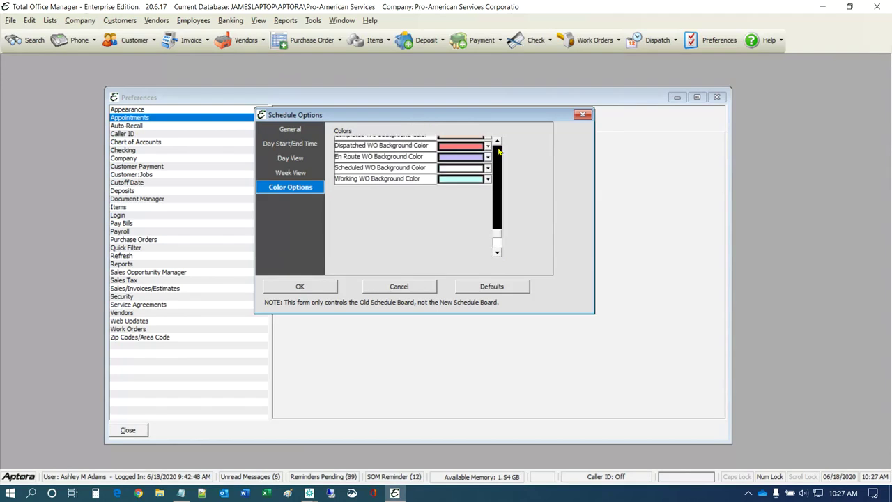
pyautogui.click(498, 152)
pyautogui.click(498, 151)
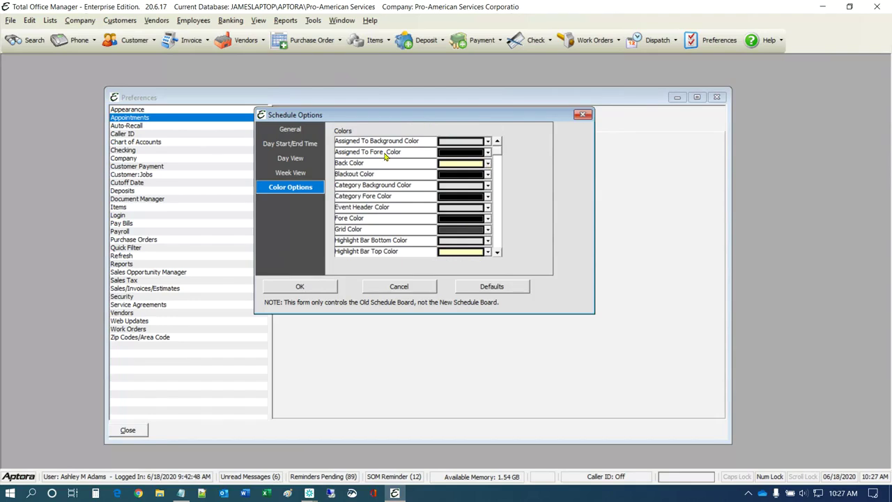
pyautogui.click(583, 114)
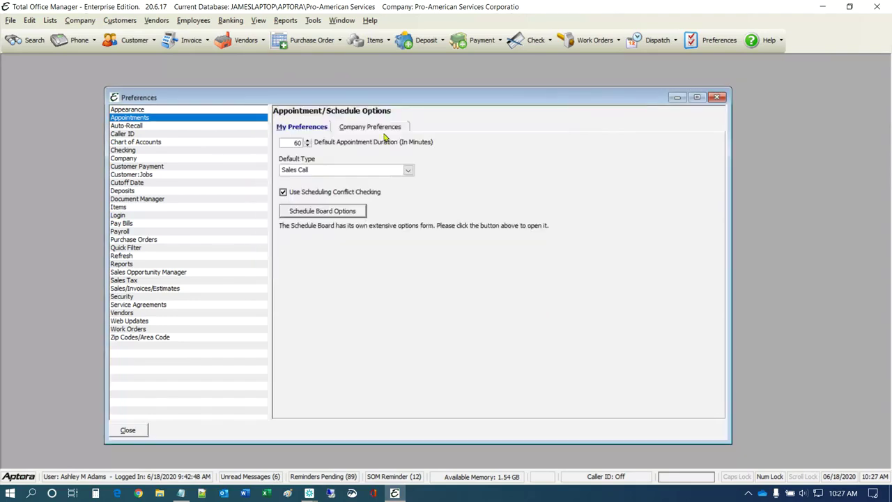
# Check the company and personal Appointments preferences, and open the personal Auto-Recall preferences.
pyautogui.click(367, 128)
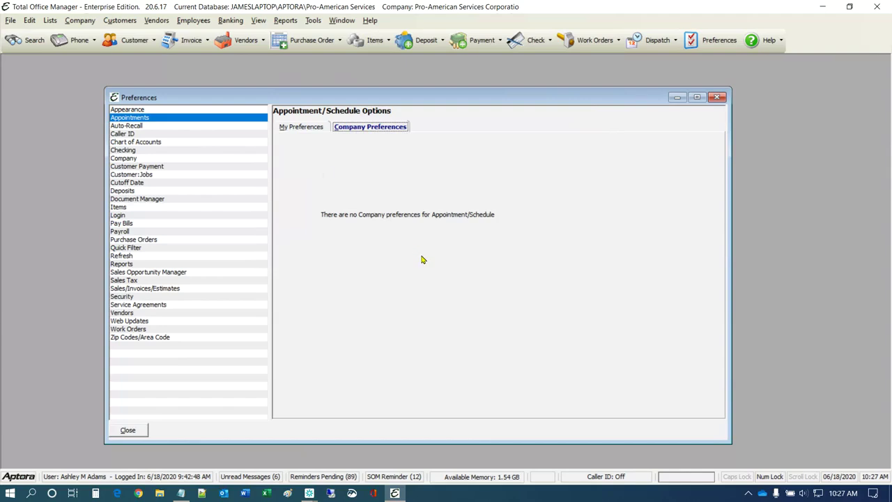
pyautogui.click(309, 128)
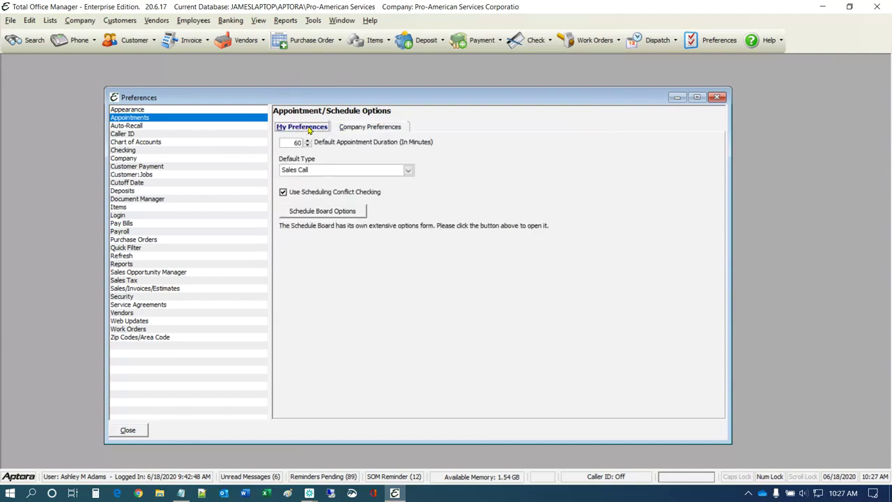
pyautogui.click(130, 126)
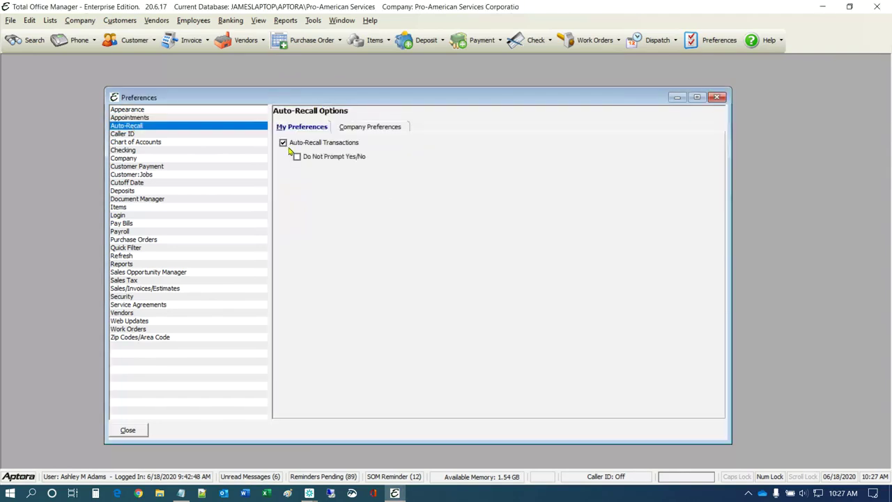
# On a new check payable to Amazon, recall the vendor's last transaction and decline receiving against open purchase orders.
pyautogui.moveTo(322, 148)
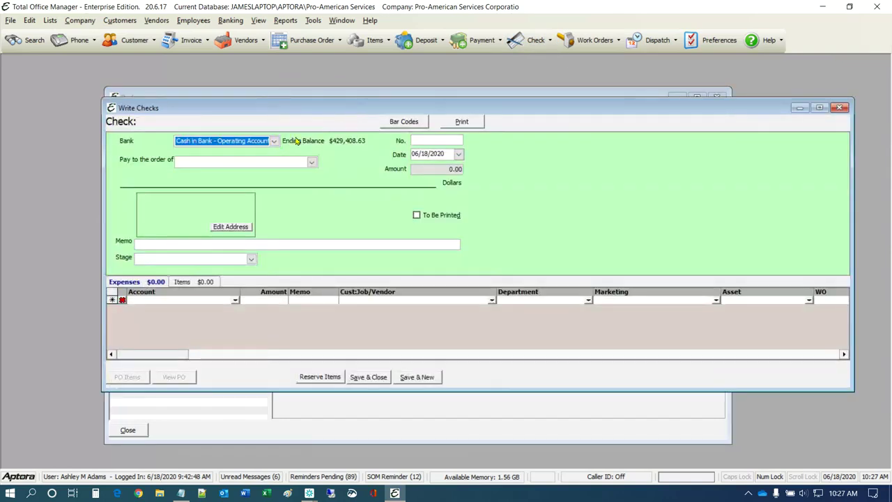
pyautogui.click(312, 162)
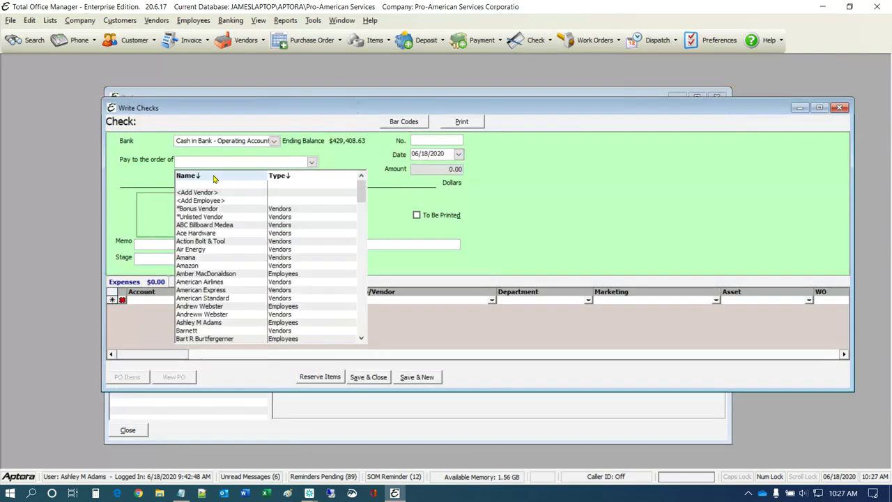
pyautogui.click(198, 266)
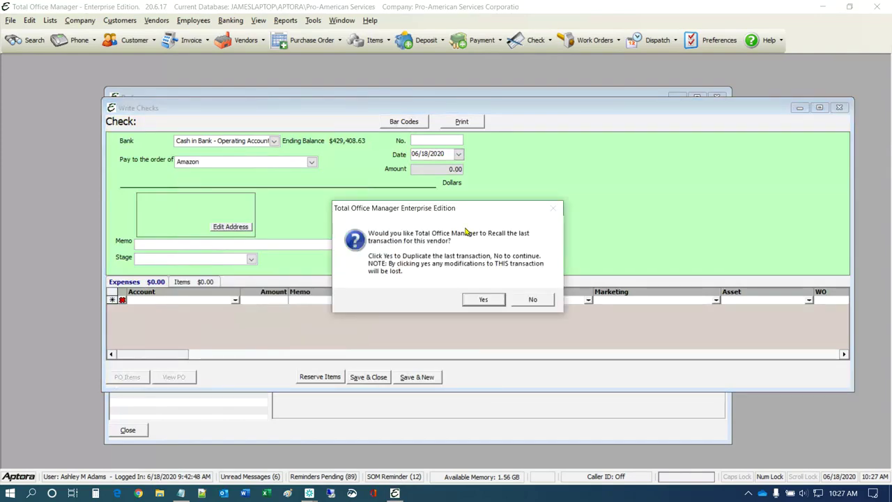
pyautogui.click(484, 301)
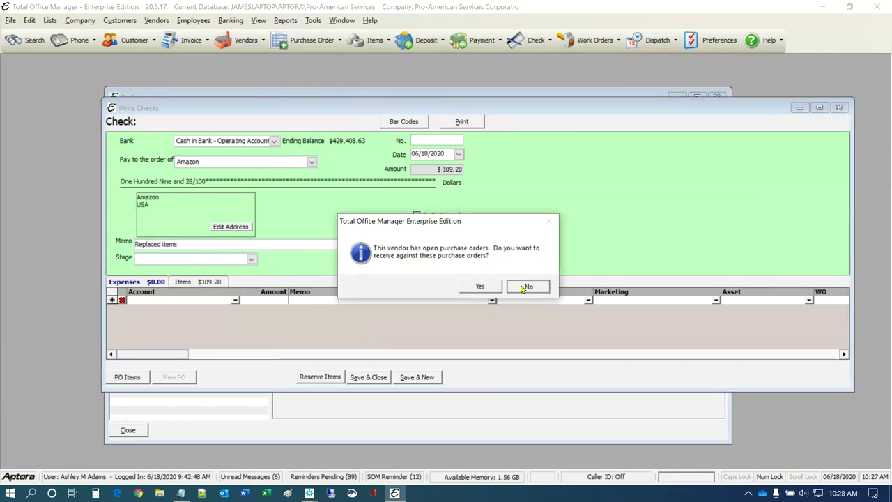
pyautogui.click(527, 287)
# Review the item lines of the recalled Amazon check and close it without recording the transaction.
pyautogui.click(217, 282)
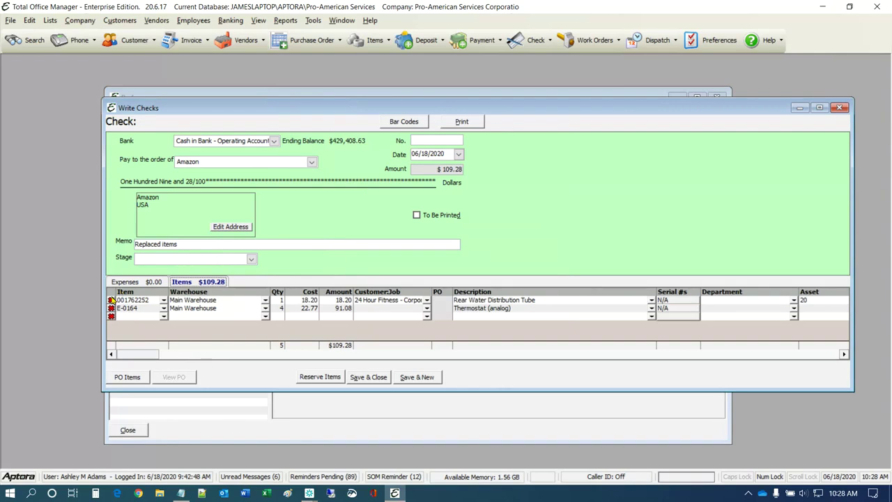
pyautogui.click(840, 108)
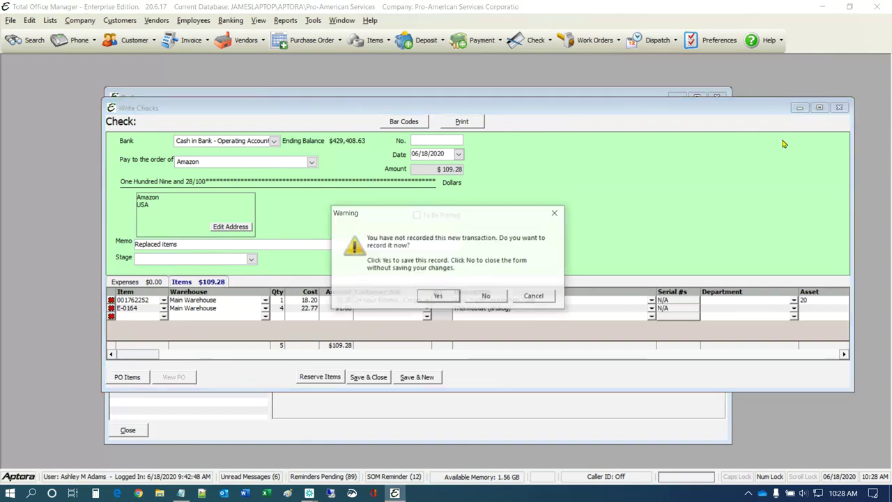
pyautogui.click(486, 295)
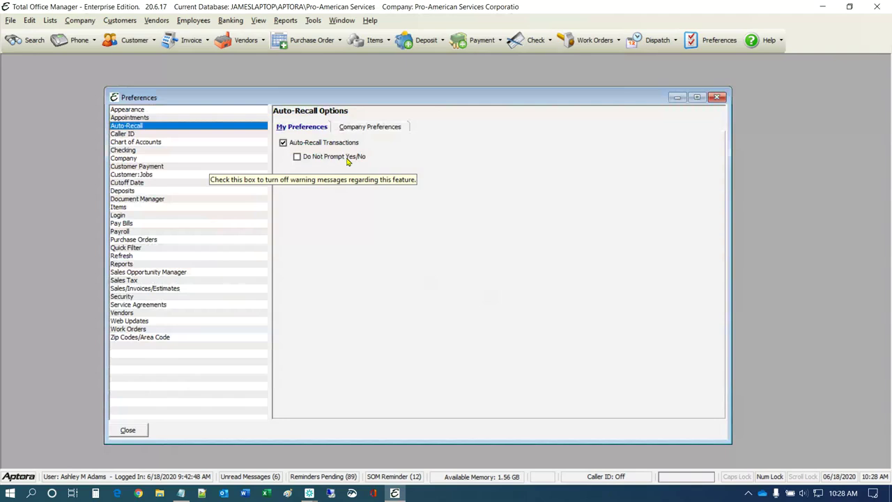
# Check the company Auto-Recall preferences, and review the personal and company options for Chart of Accounts.
pyautogui.click(351, 128)
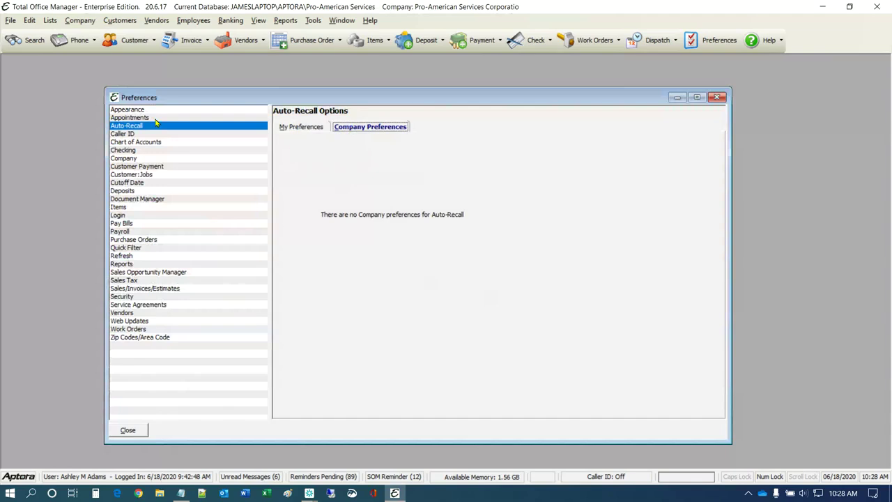
pyautogui.click(294, 128)
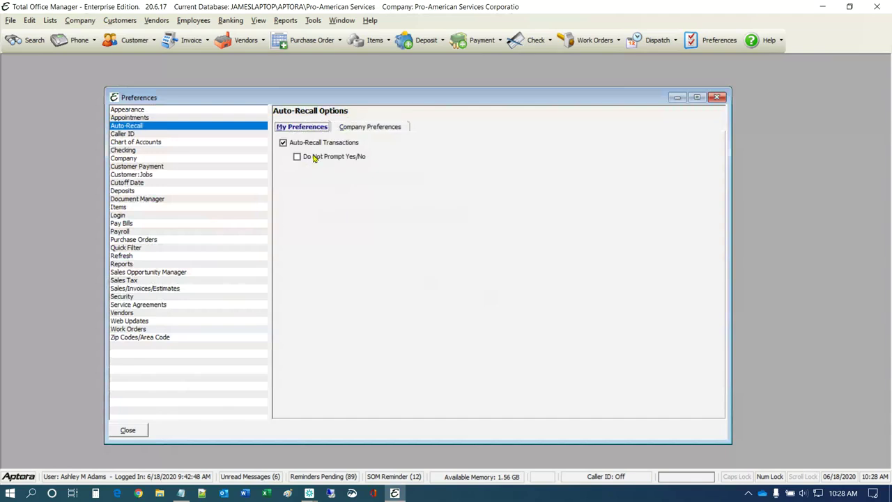
pyautogui.click(120, 144)
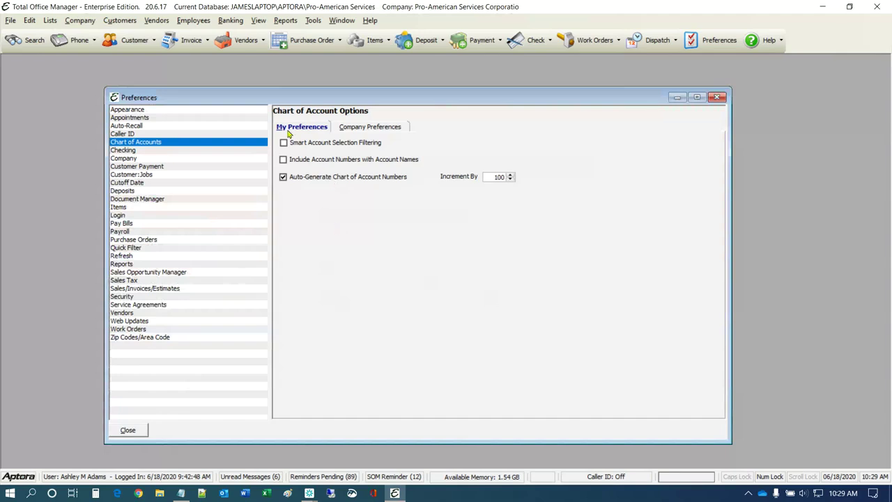
pyautogui.moveTo(291, 143)
pyautogui.moveTo(383, 183)
pyautogui.click(395, 126)
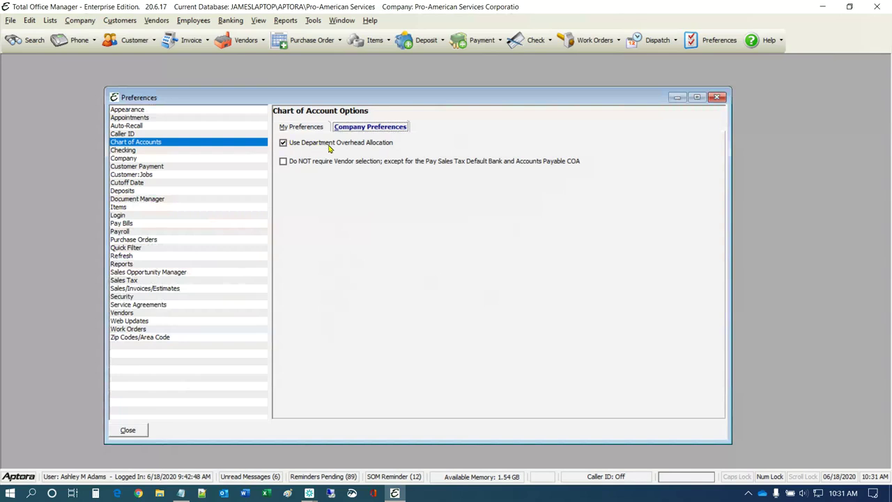
# Filter the Chart of Accounts List to Expenses, examine the Overhead Allocation Method choices of the Data Processing account, and cancel the account form.
pyautogui.click(230, 20)
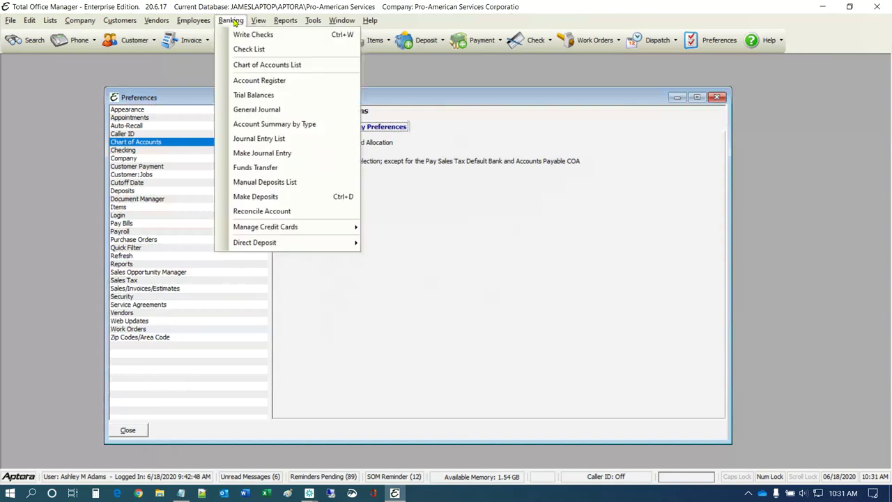
pyautogui.click(251, 66)
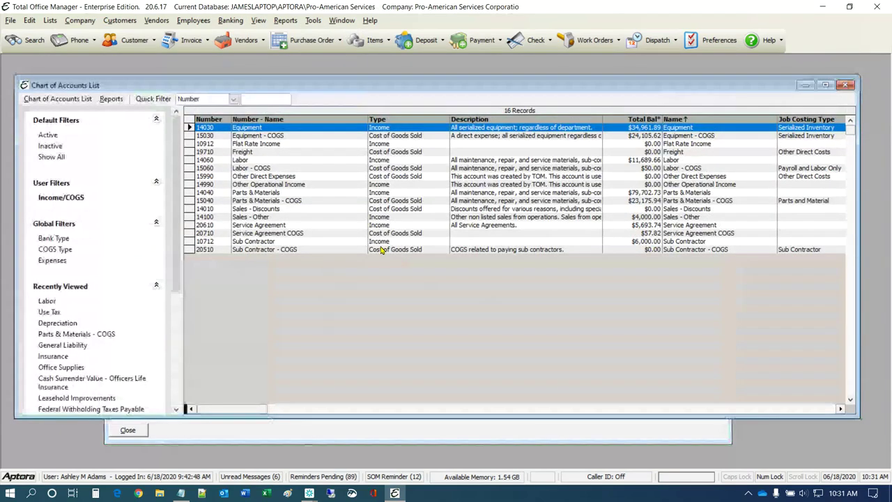
pyautogui.click(49, 260)
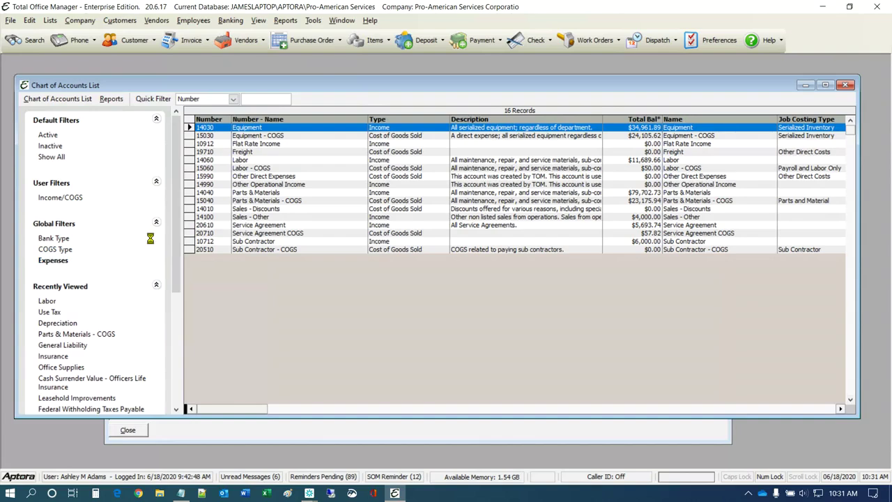
pyautogui.doubleClick(389, 176)
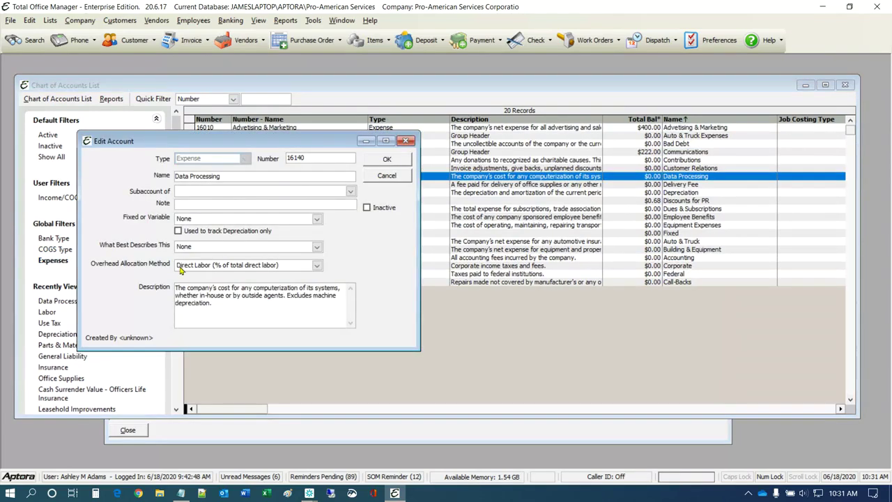
pyautogui.click(316, 266)
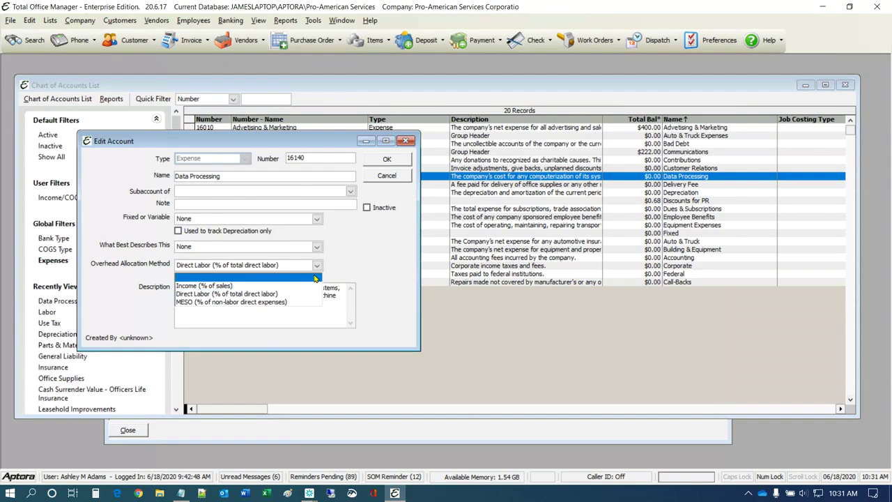
pyautogui.click(248, 298)
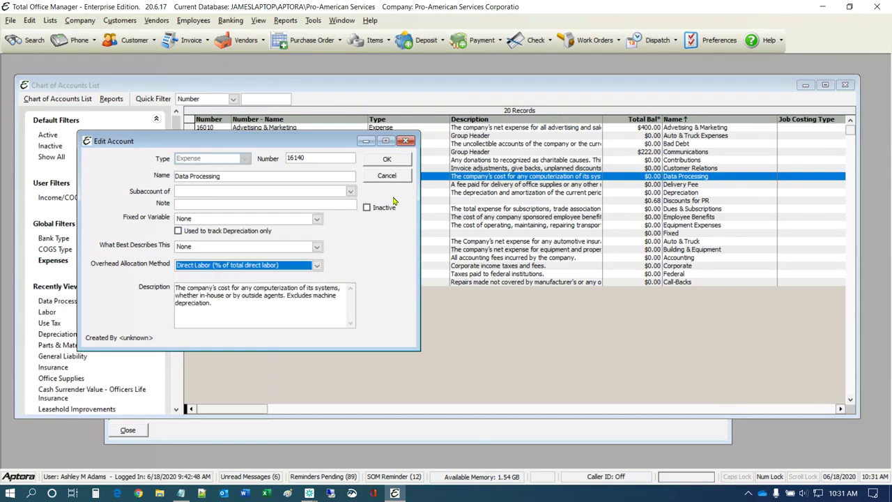
pyautogui.click(394, 178)
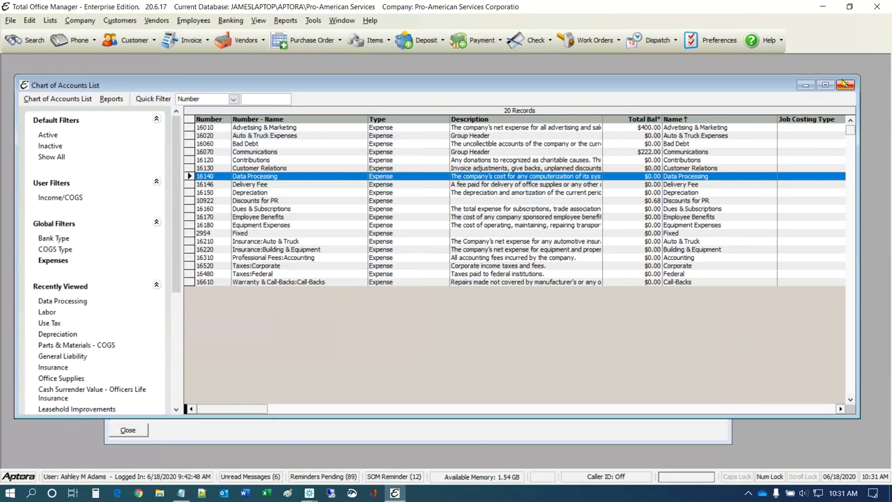
# Examine the Dept Overhead Type and Fixed or Variable columns for the expense accounts, and close the Chart of Accounts List.
pyautogui.click(840, 409)
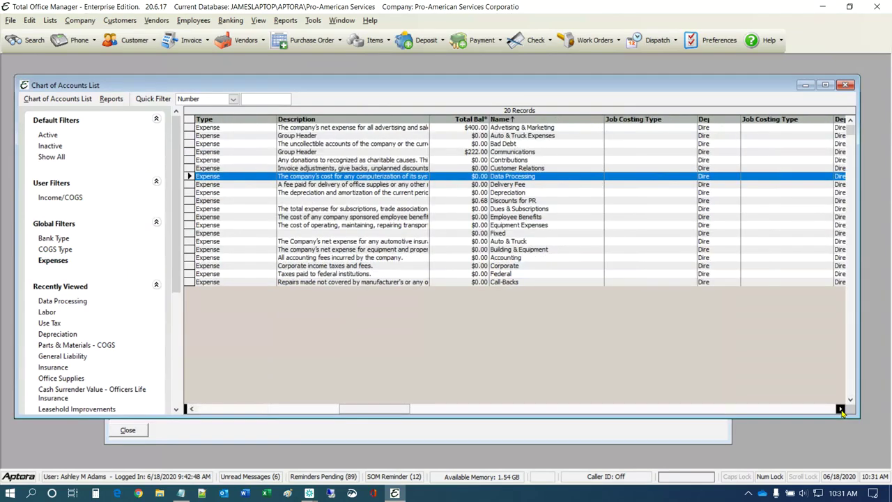
pyautogui.click(840, 409)
pyautogui.click(840, 409)
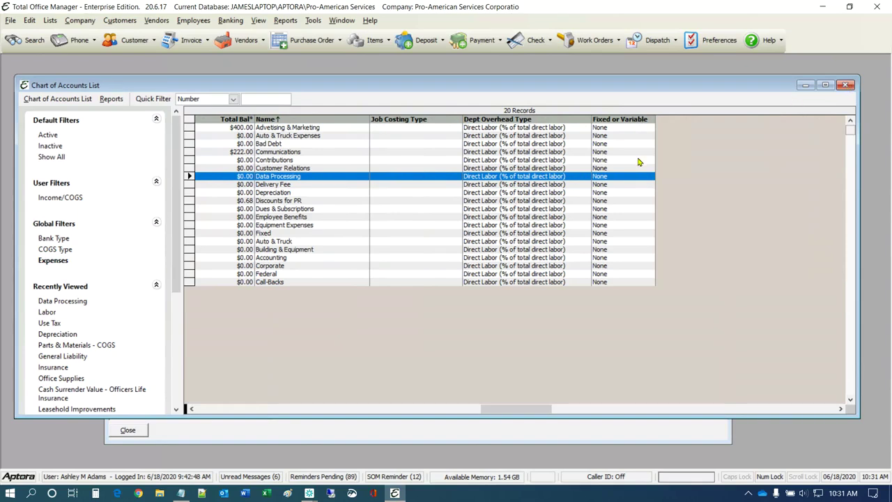
pyautogui.click(845, 85)
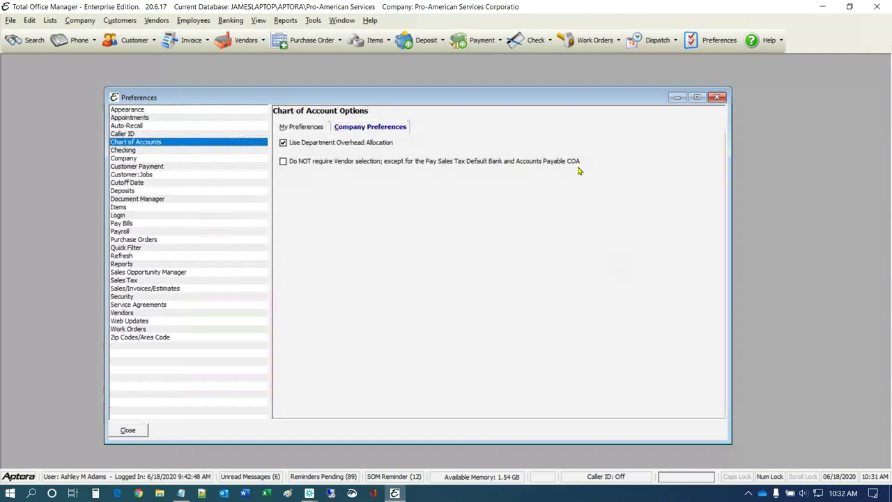
# Examine the fields of a blank journal entry, close it without saving, and open the Checking preferences.
pyautogui.click(231, 20)
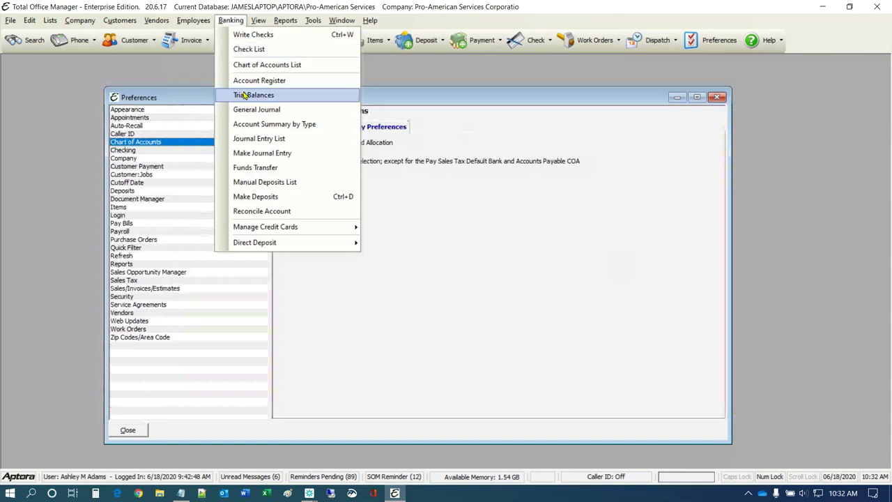
pyautogui.click(249, 154)
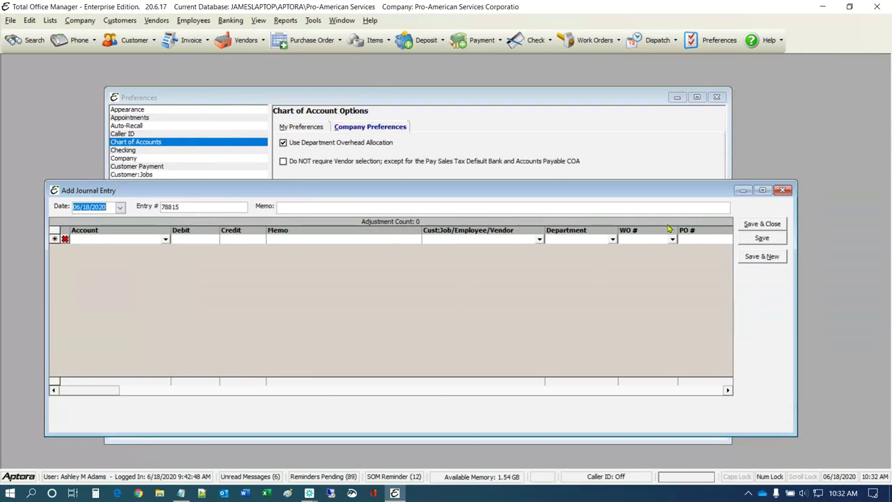
pyautogui.click(781, 191)
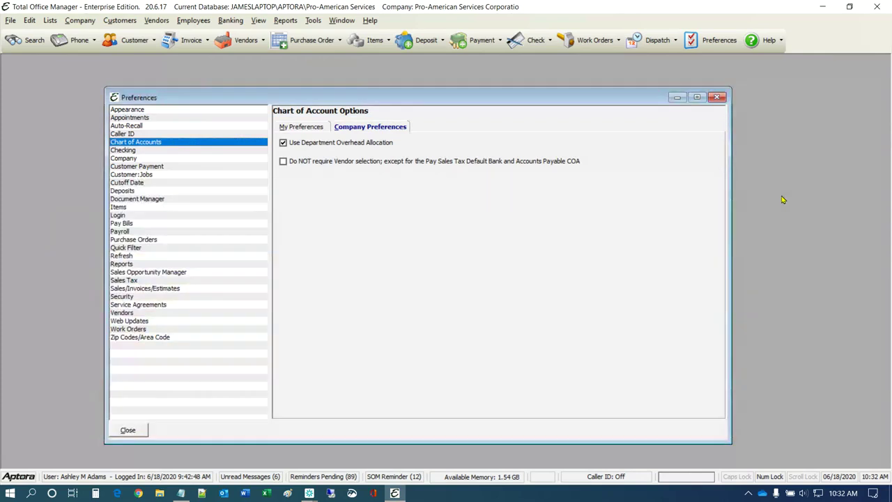
pyautogui.click(128, 150)
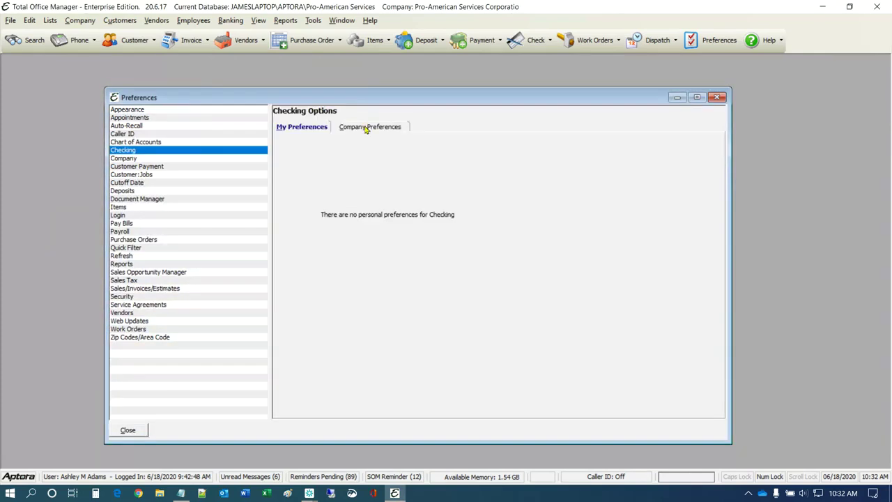
# Review the company Checking options, examine the payee list on a blank check, and close the check without saving.
pyautogui.click(365, 128)
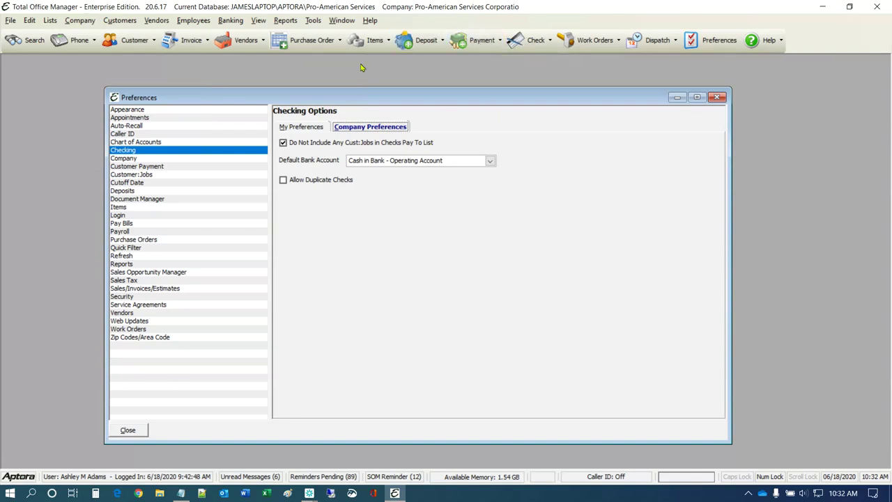
pyautogui.click(519, 40)
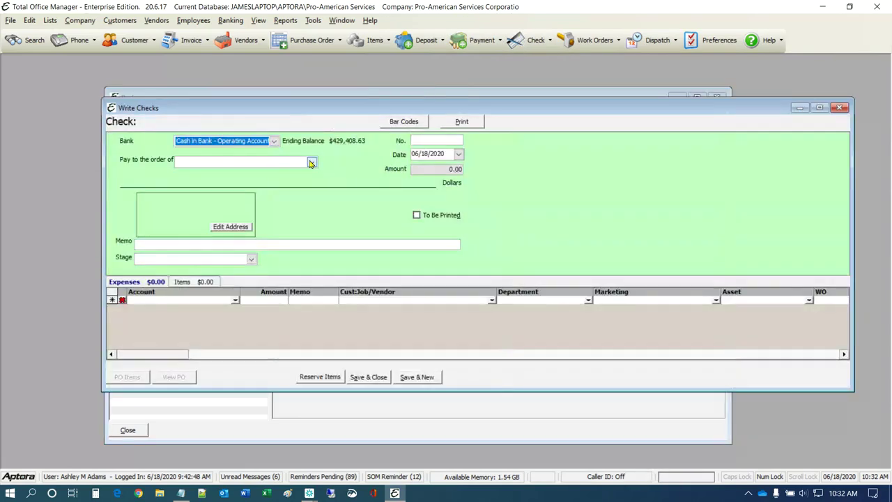
pyautogui.click(312, 161)
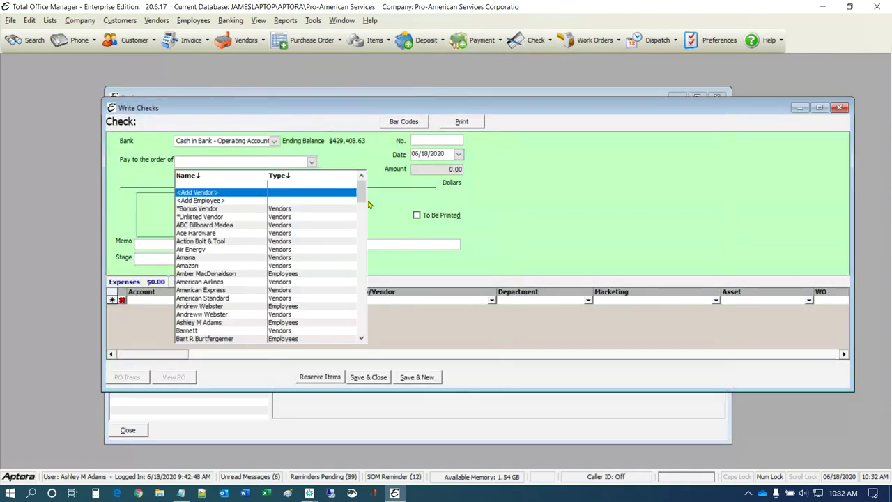
pyautogui.moveTo(361, 195)
pyautogui.mouseDown()
pyautogui.moveTo(360, 322)
pyautogui.moveTo(347, 188)
pyautogui.mouseUp()
pyautogui.scroll(-4, 352, 209)
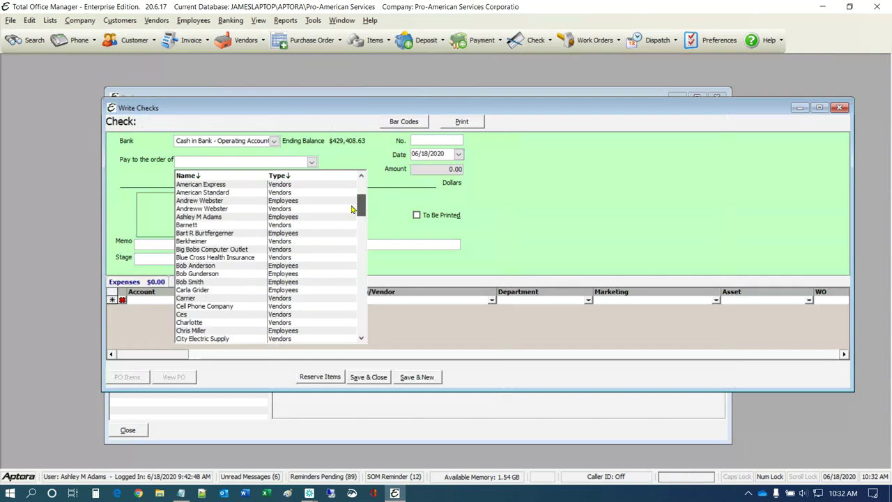
pyautogui.scroll(-15, 341, 230)
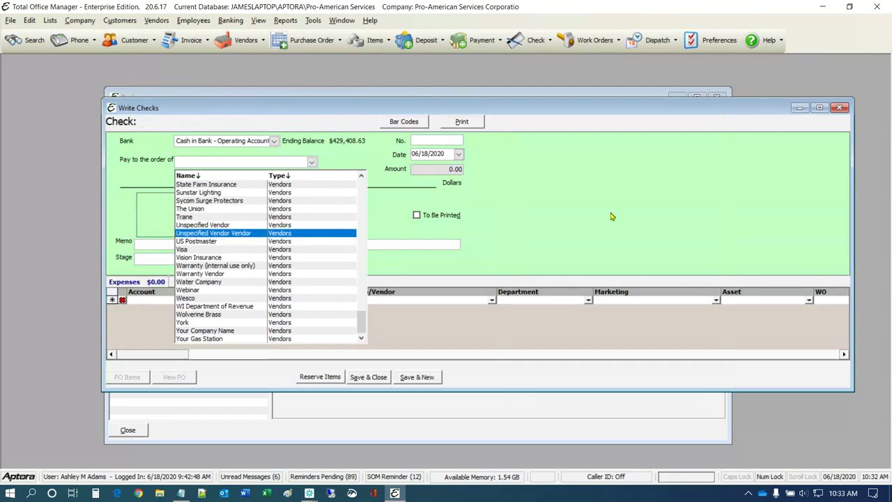
pyautogui.click(683, 197)
pyautogui.click(840, 108)
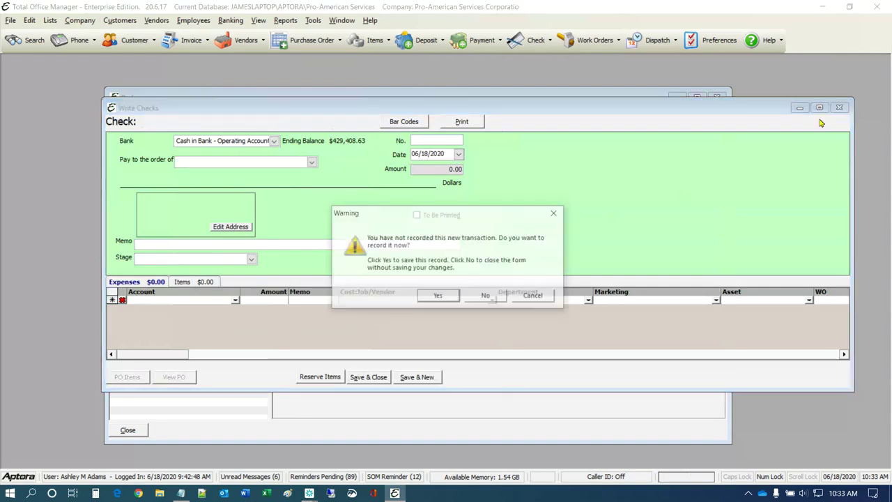
pyautogui.click(489, 296)
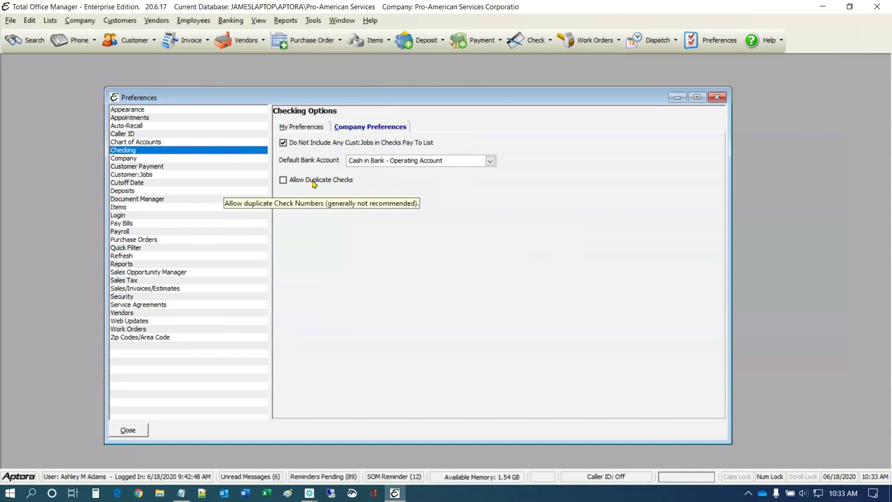
# Open the Company preferences, and examine the history tabs, including GJ, in the Customer:Job History of 24 Hour Fitness - Corporate.
pyautogui.click(119, 165)
pyautogui.click(123, 159)
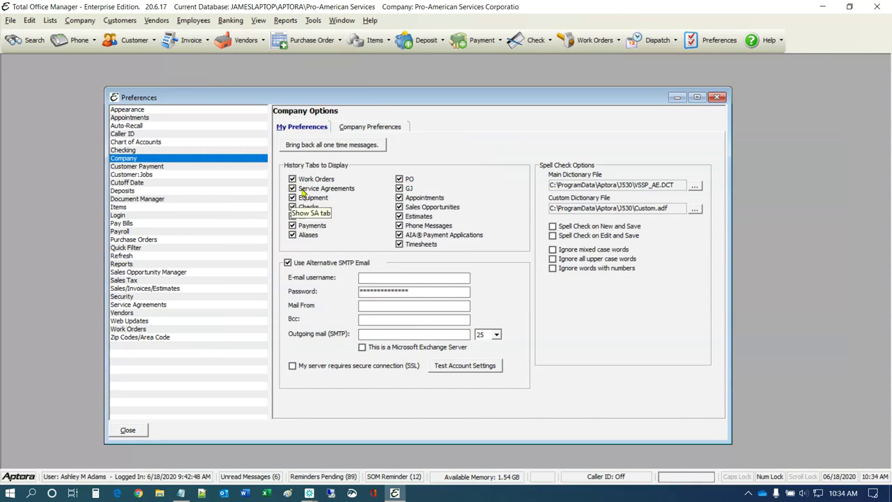
pyautogui.click(119, 20)
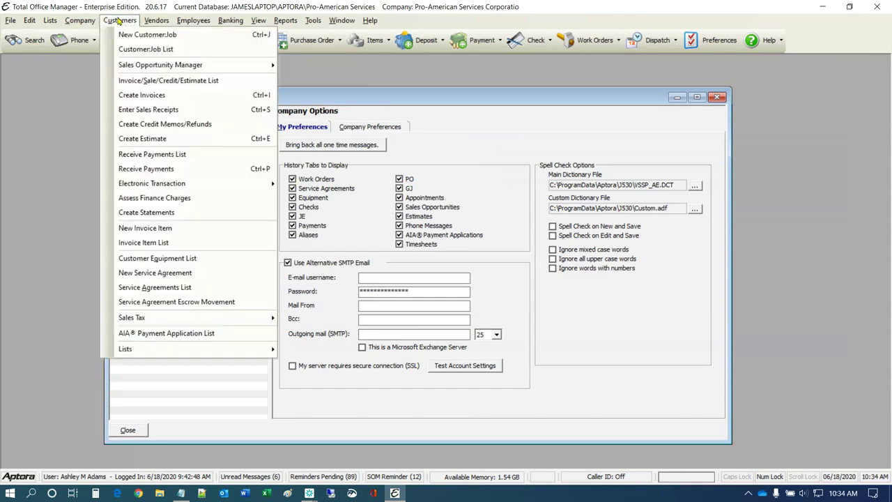
pyautogui.click(161, 49)
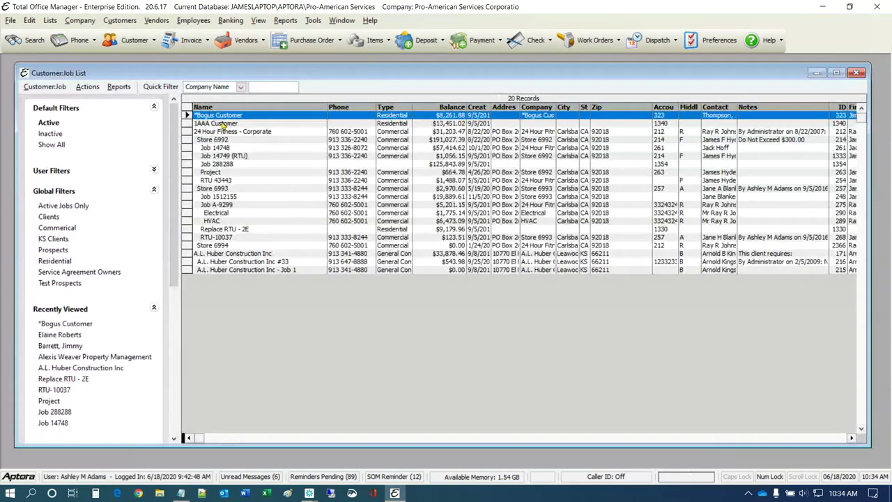
pyautogui.rightClick(224, 130)
pyautogui.click(271, 230)
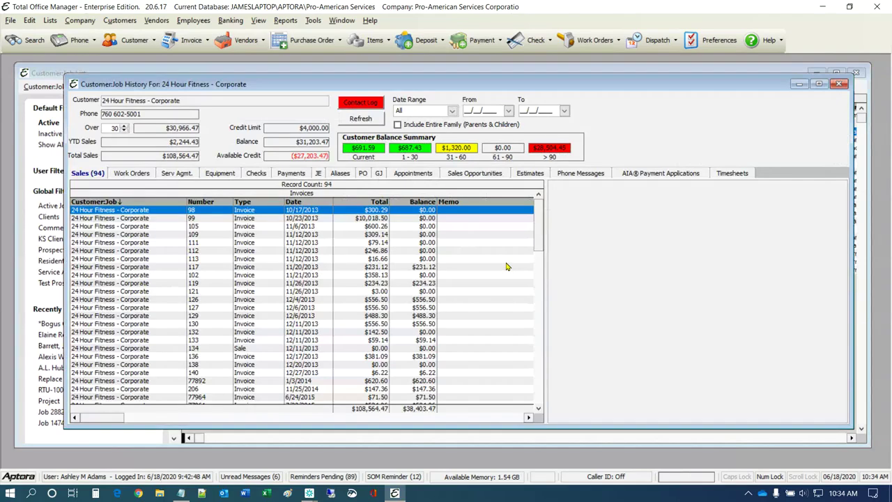
pyautogui.click(383, 174)
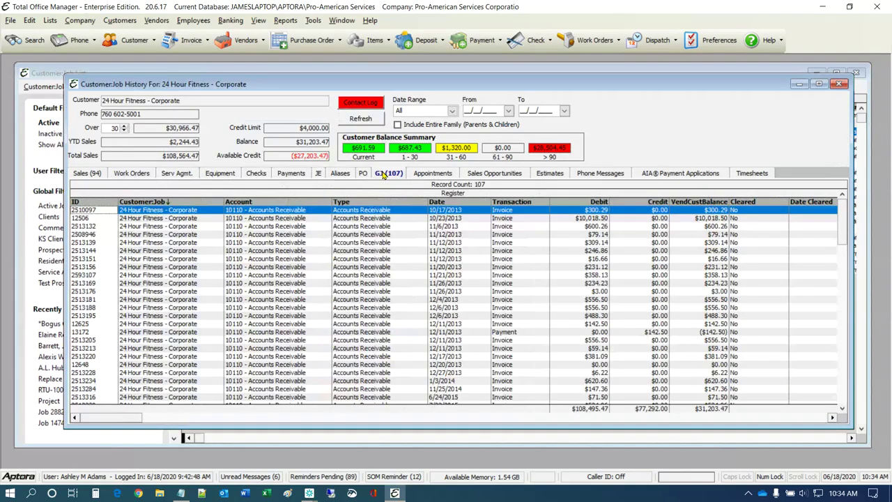
pyautogui.press('Down')
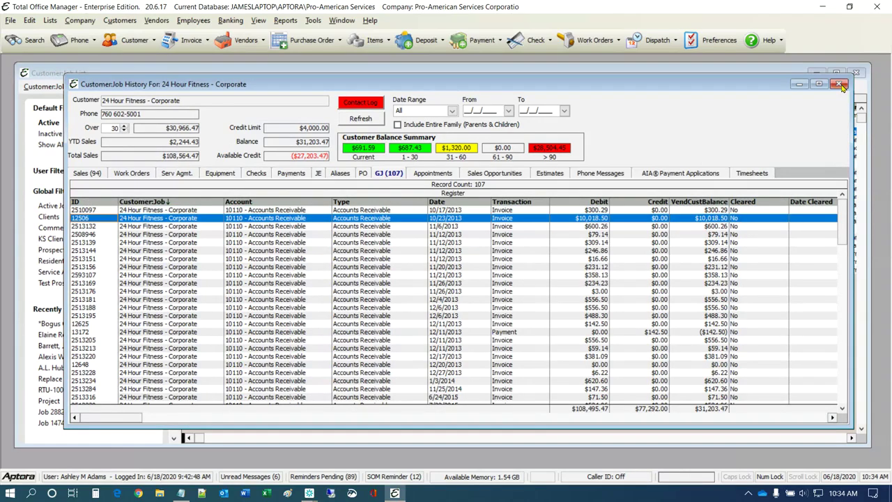
pyautogui.click(841, 84)
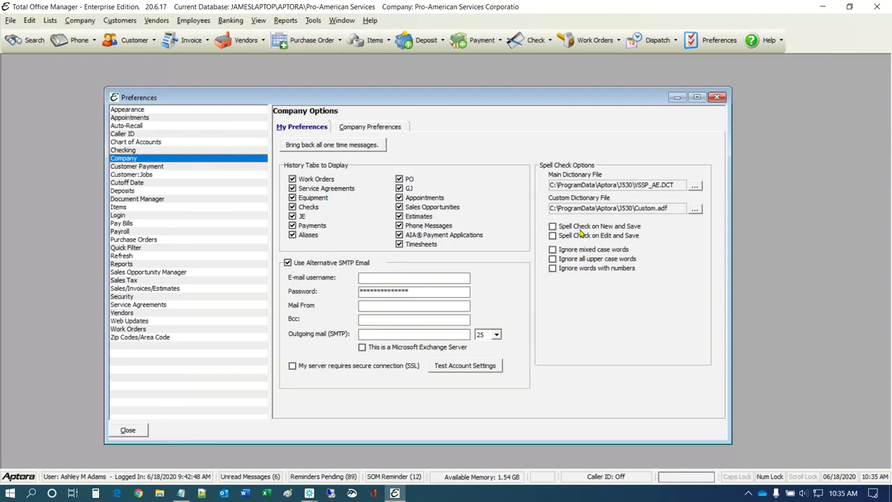
# Review the company-wide Company options for default warehouse, default country, auto-numbering and document scanning.
pyautogui.click(369, 128)
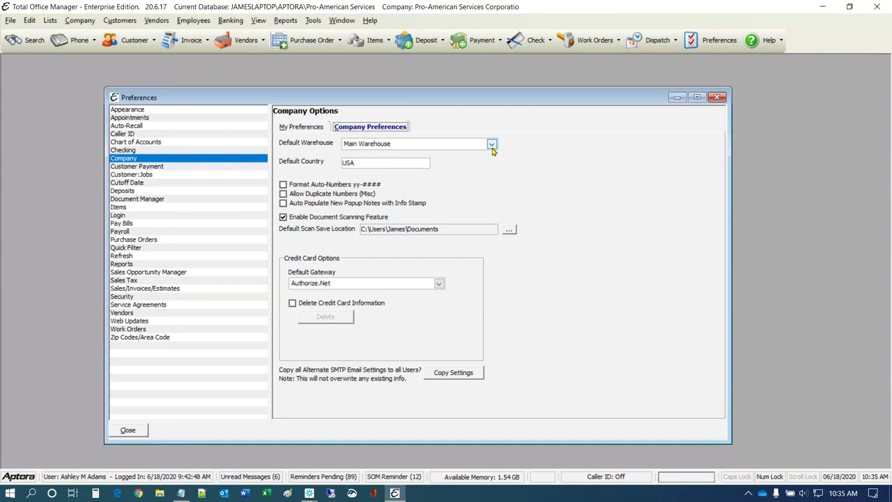
pyautogui.click(371, 163)
pyautogui.click(372, 163)
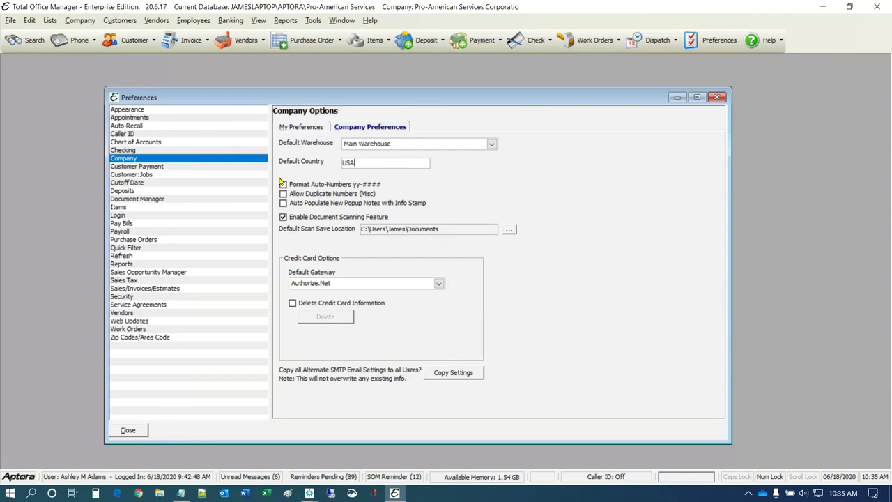
pyautogui.moveTo(325, 187)
pyautogui.moveTo(377, 220)
# Examine the Default Gateway choices for credit cards, and locate the Gateway List among the customer electronic transaction commands without opening it.
pyautogui.click(439, 284)
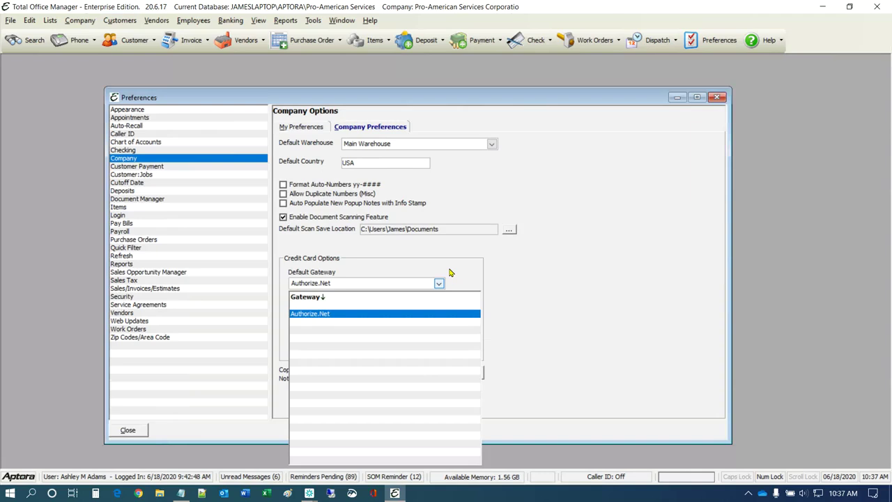
pyautogui.click(450, 273)
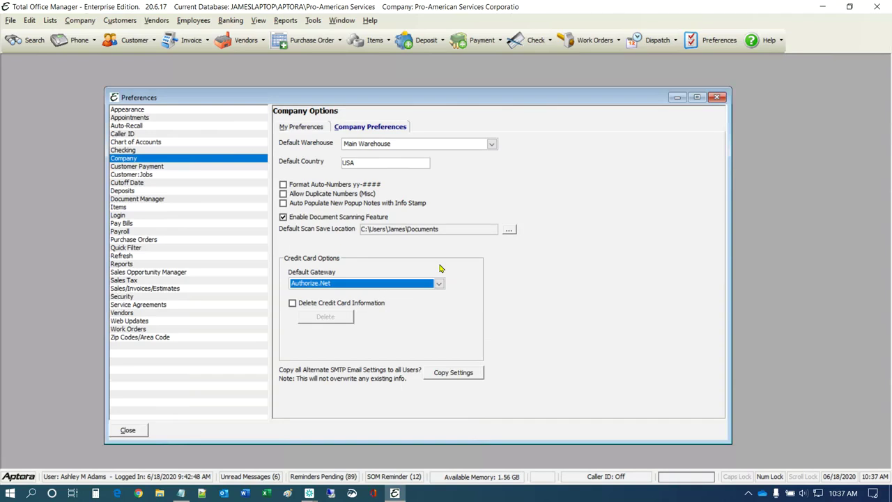
pyautogui.click(120, 21)
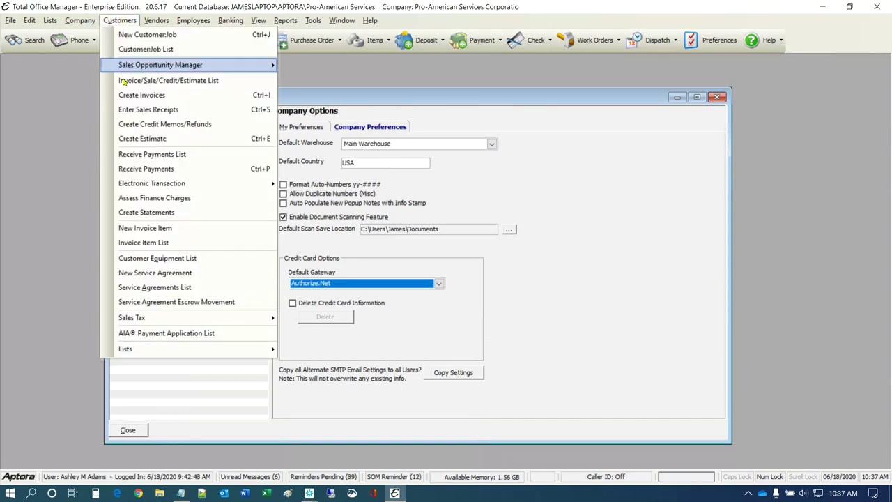
pyautogui.moveTo(139, 183)
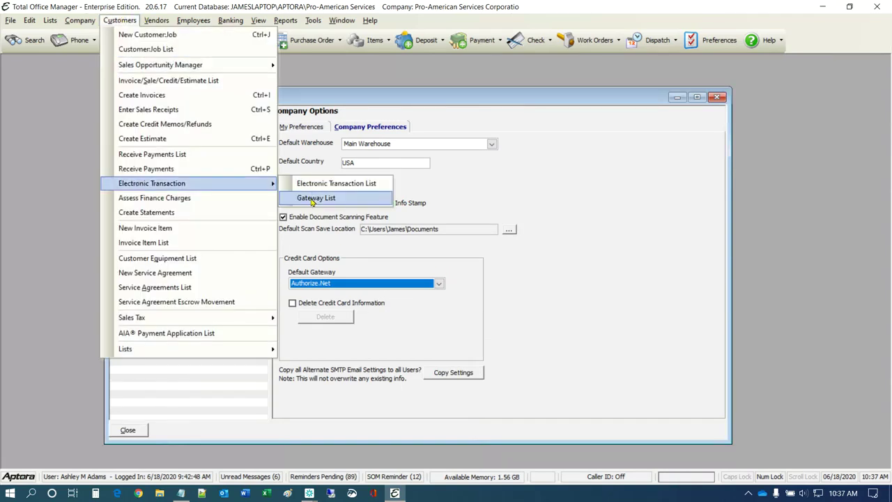
pyautogui.click(616, 245)
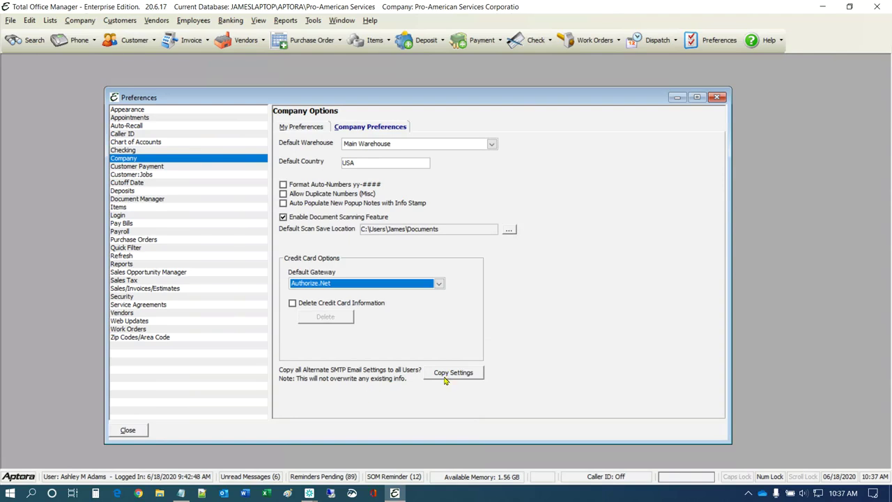
# Review the alternative SMTP email settings and the option to copy them to all users, and examine the company Customer Payment preferences.
pyautogui.click(304, 126)
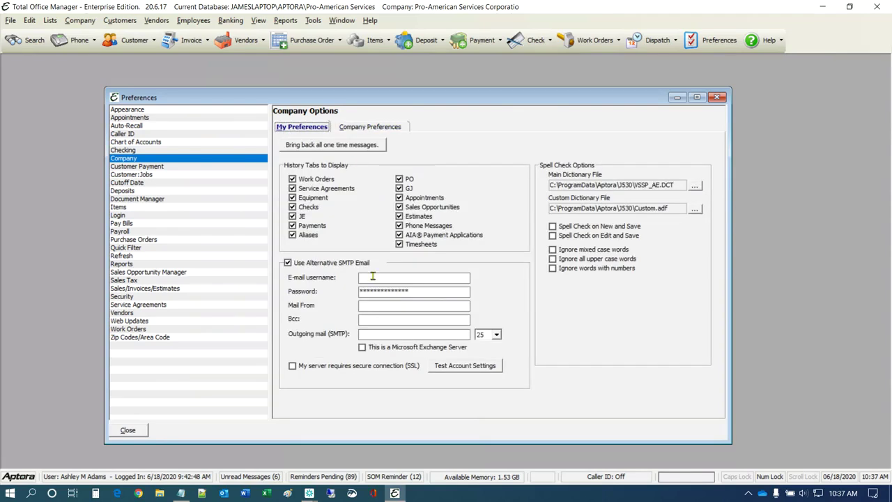
pyautogui.click(384, 129)
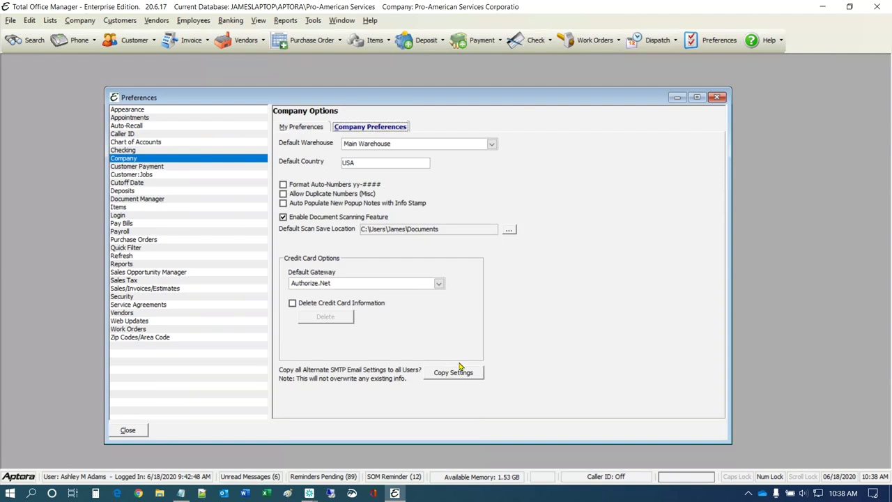
pyautogui.click(144, 167)
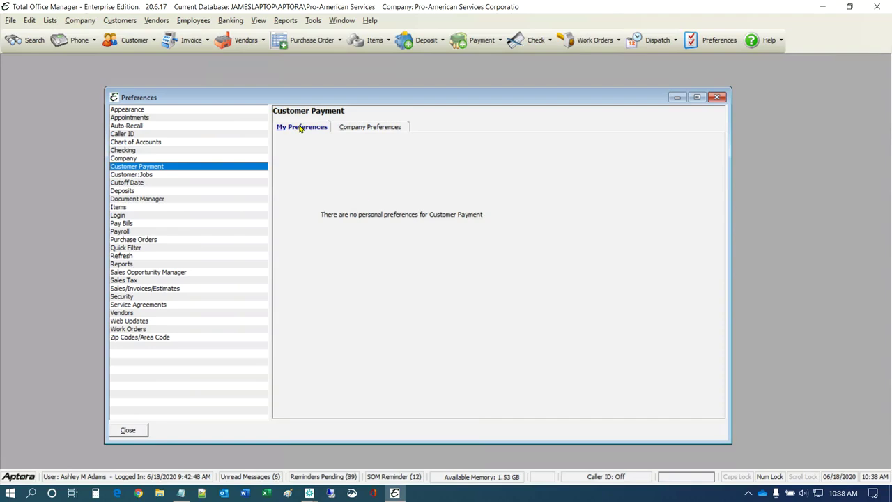
pyautogui.click(361, 130)
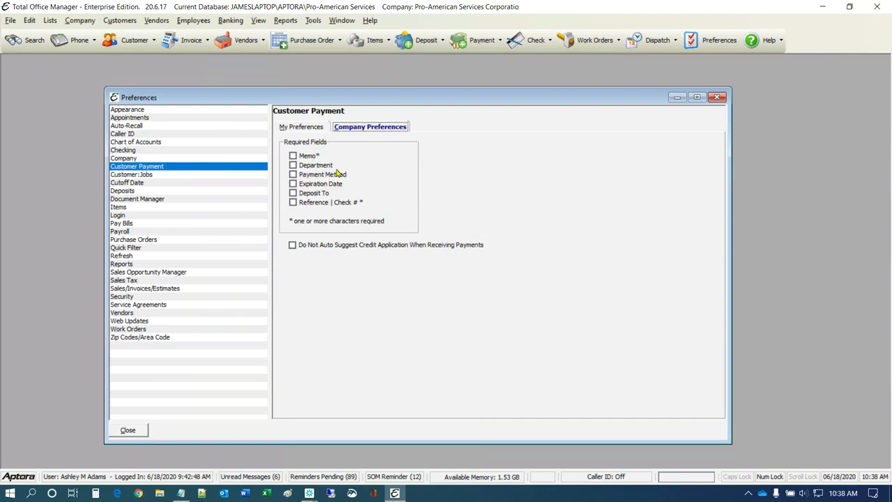
pyautogui.click(292, 165)
pyautogui.moveTo(407, 249)
# Open the Customer:Jobs preferences and examine the personal options for new payments, credit limit and past due warnings.
pyautogui.click(137, 175)
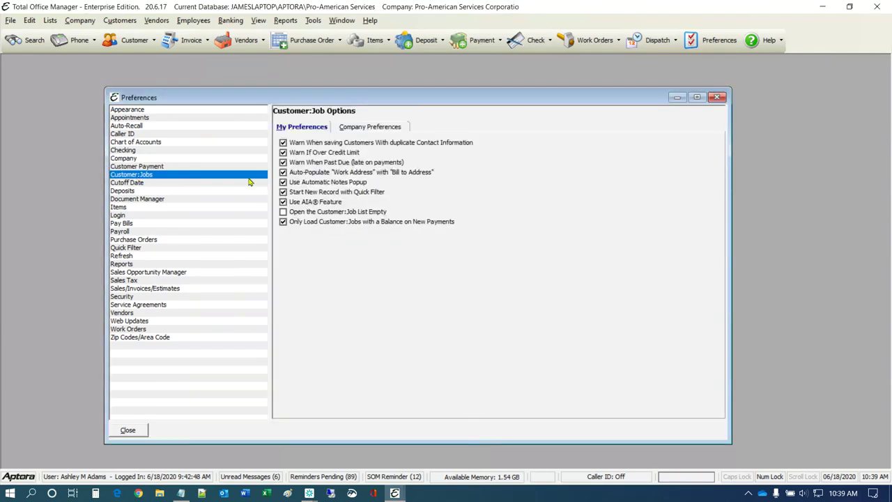
pyautogui.moveTo(335, 230)
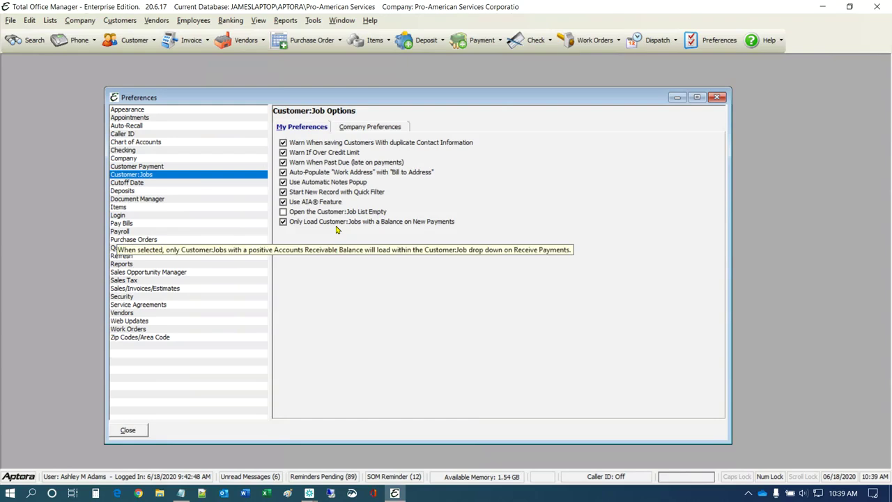
pyautogui.moveTo(395, 151)
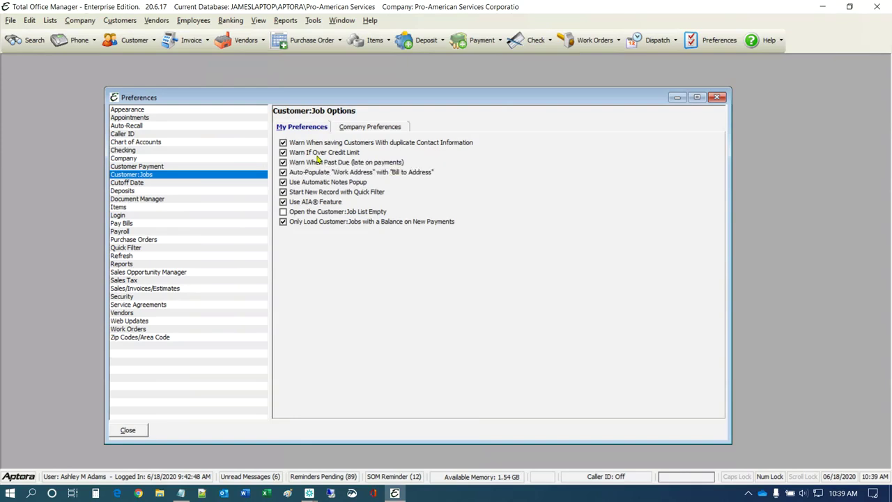
pyautogui.moveTo(326, 158)
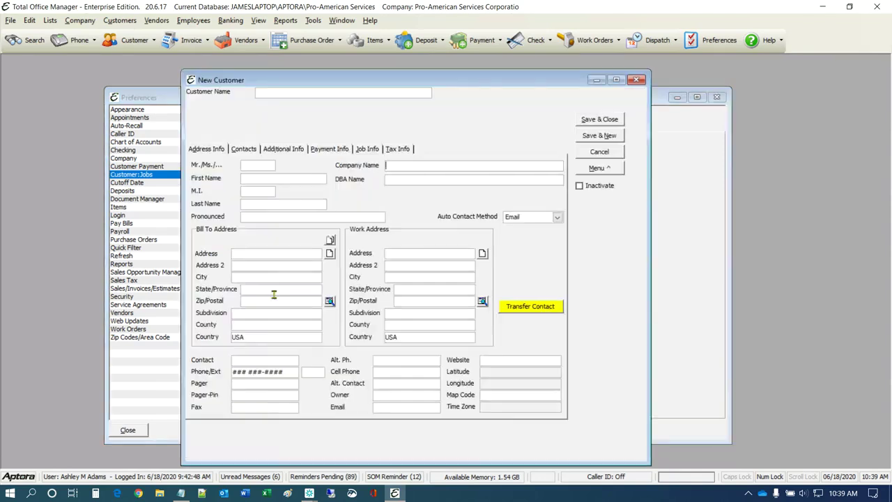
# Test Work Address auto-population on a new customer with Bill To address ssss and state dd, and cancel the form.
pyautogui.click(221, 235)
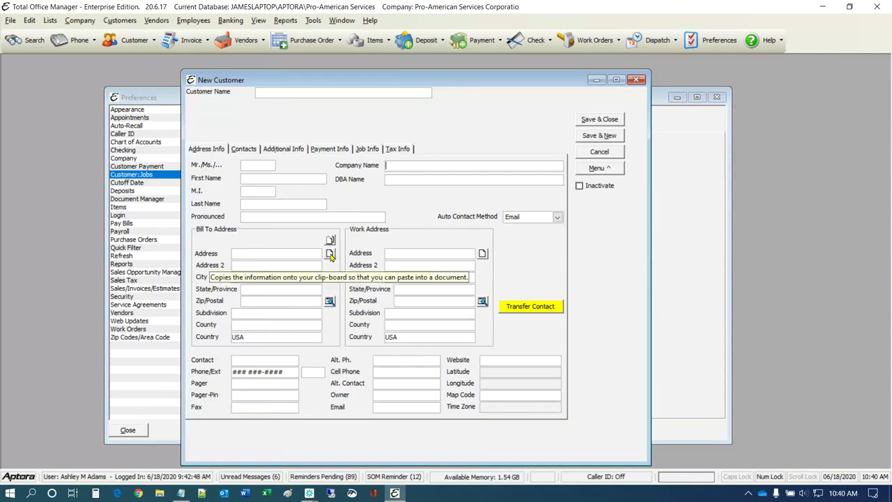
pyautogui.click(286, 255)
pyautogui.write('ssss')
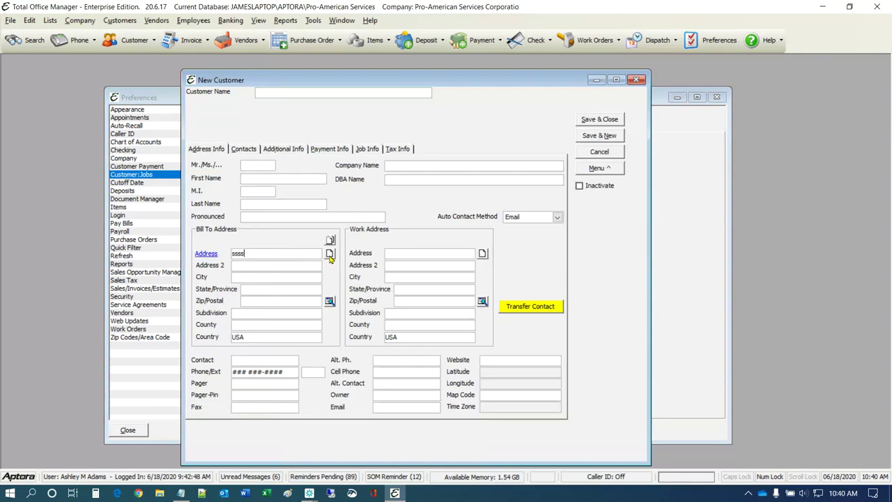
pyautogui.click(330, 254)
pyautogui.click(285, 288)
pyautogui.write('dd')
pyautogui.click(330, 254)
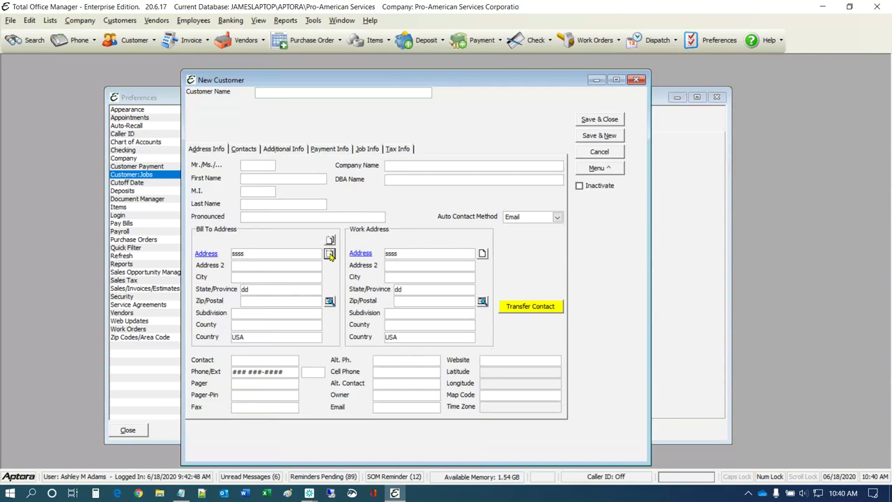
pyautogui.click(599, 152)
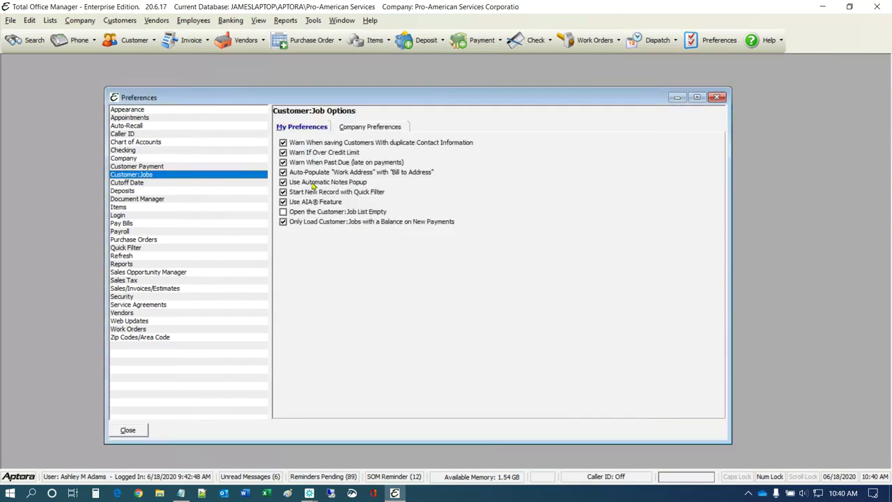
pyautogui.moveTo(347, 187)
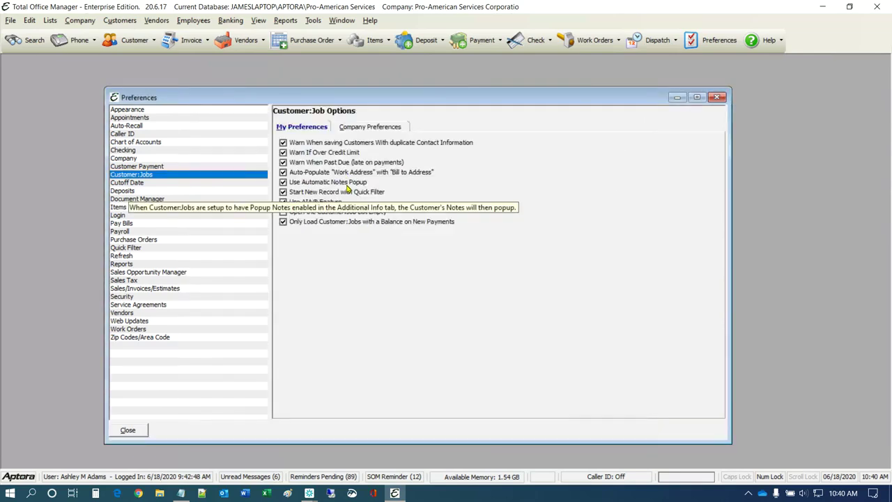
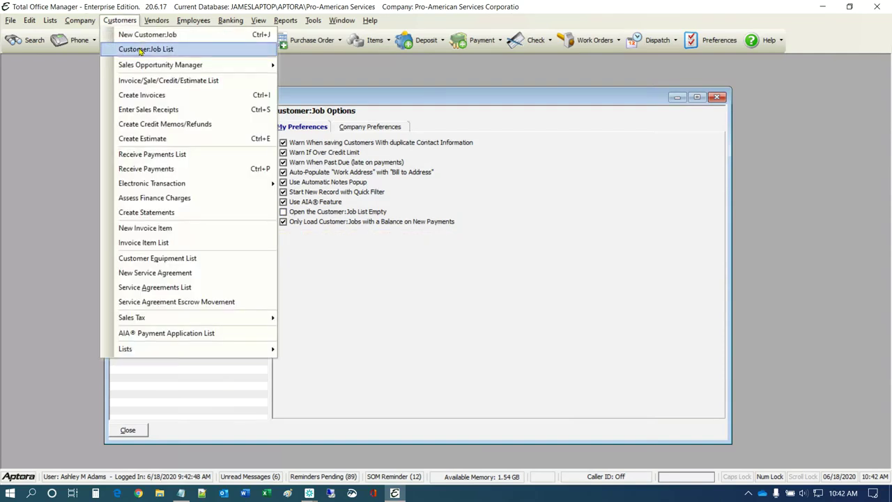
# View the Customer:Job List, examine which customers and jobs a new payment offers for selection, and close the payment without entering anything.
pyautogui.click(139, 48)
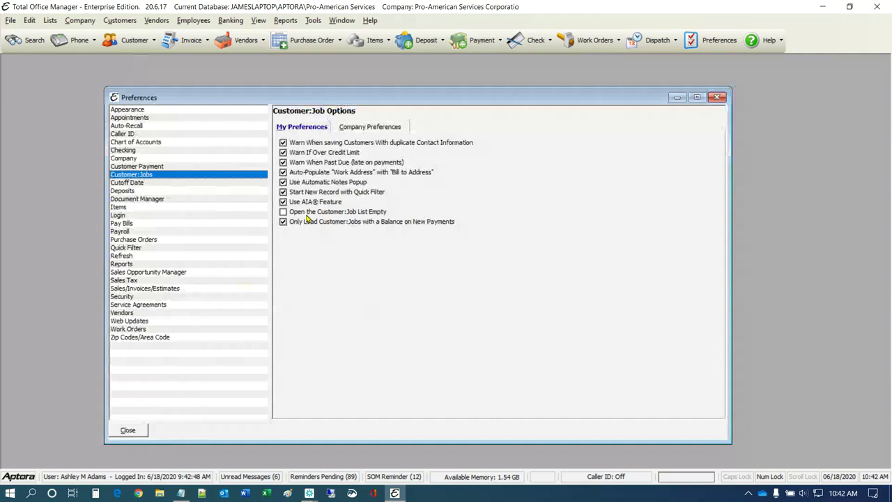
pyautogui.moveTo(372, 215)
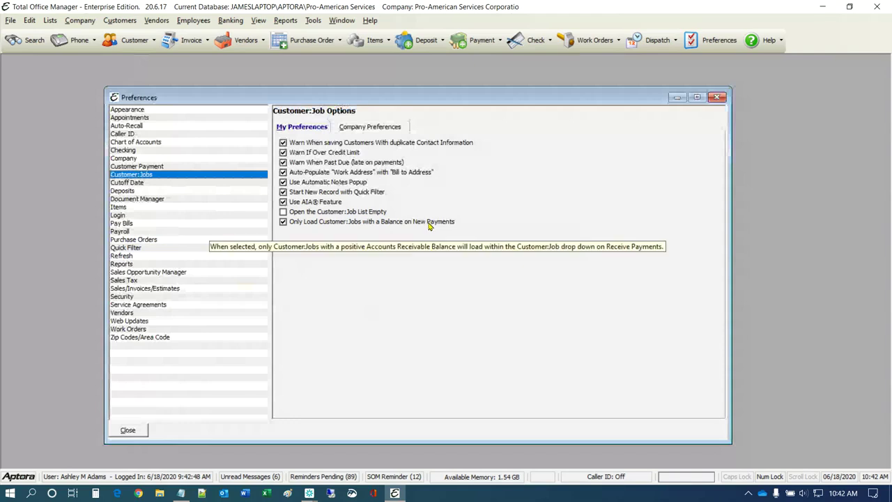
pyautogui.click(115, 23)
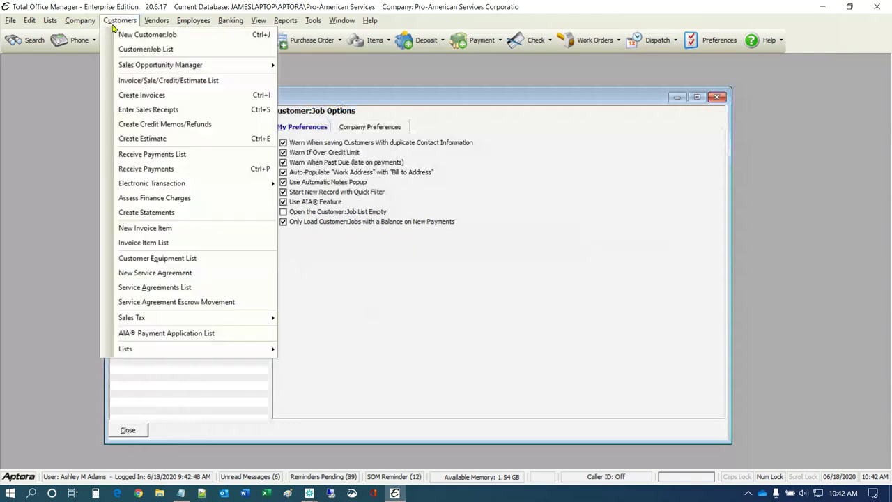
pyautogui.click(154, 167)
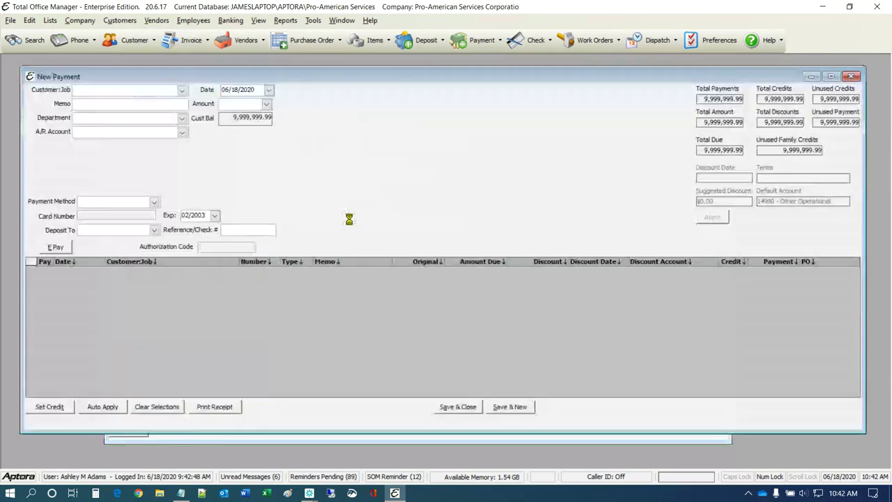
pyautogui.click(181, 91)
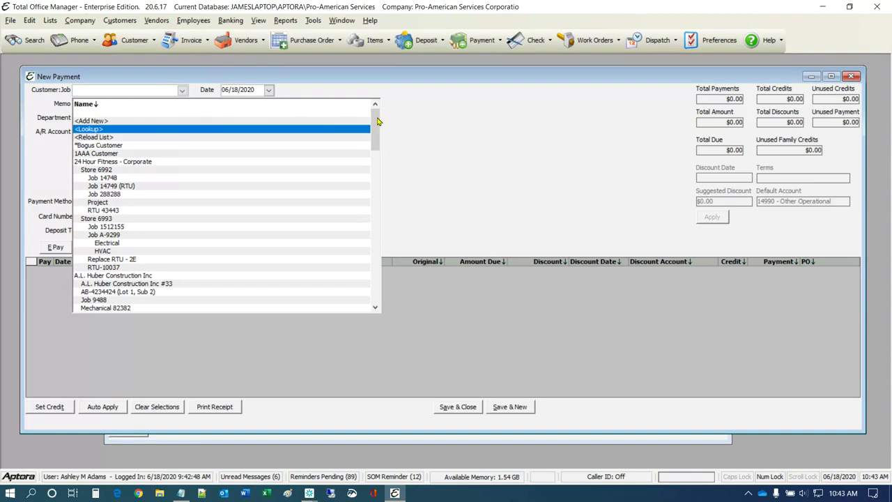
pyautogui.moveTo(377, 121); pyautogui.dragTo(474, 110)
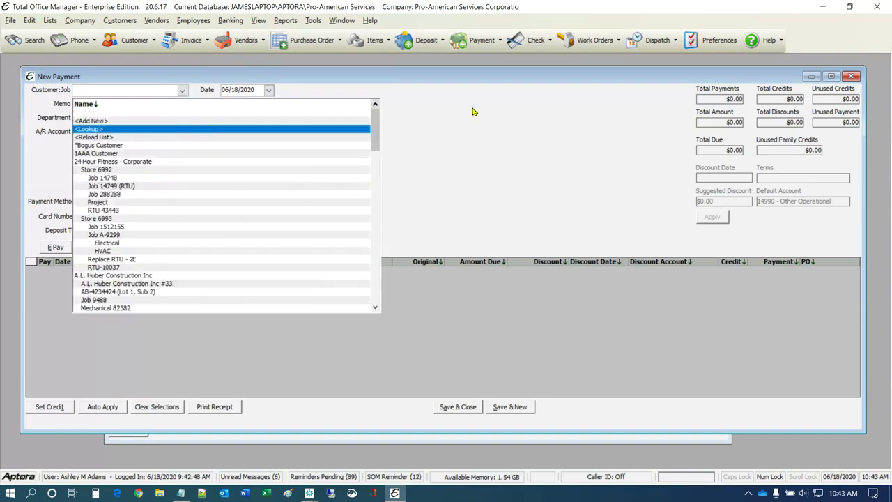
pyautogui.click(478, 112)
pyautogui.click(851, 76)
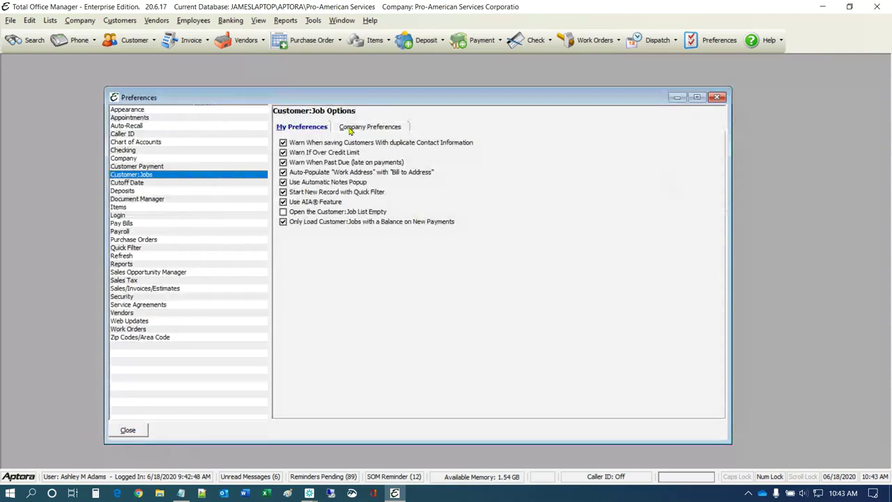
# Review the company Customer:Job preferences, and open the history of 24 Hour Fitness - Corporate from the Customer:Job List.
pyautogui.click(350, 130)
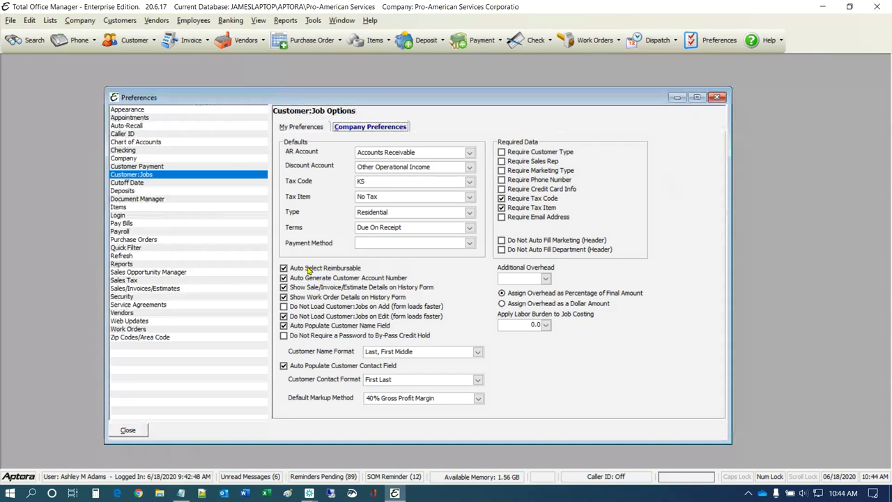
pyautogui.moveTo(310, 270)
pyautogui.click(120, 21)
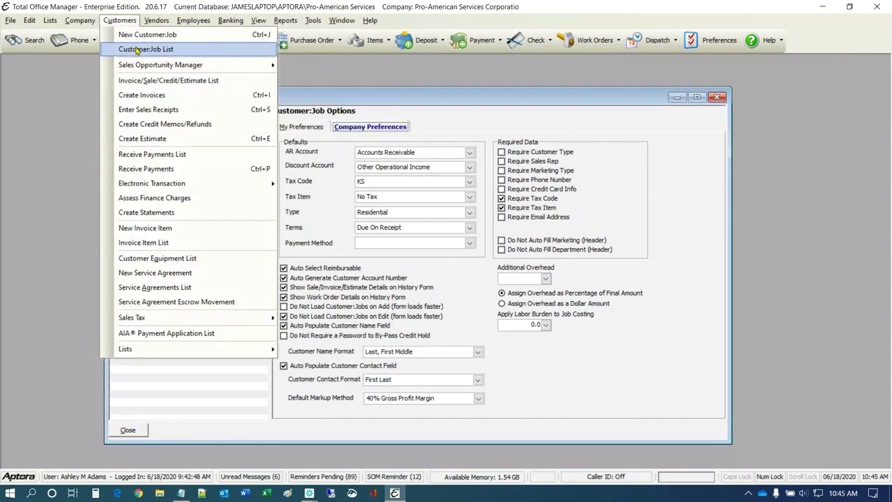
pyautogui.click(138, 50)
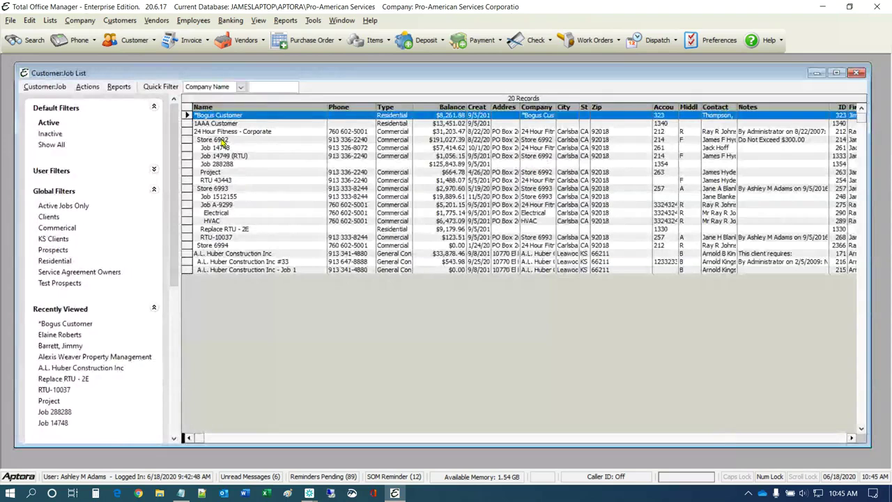
pyautogui.rightClick(220, 133)
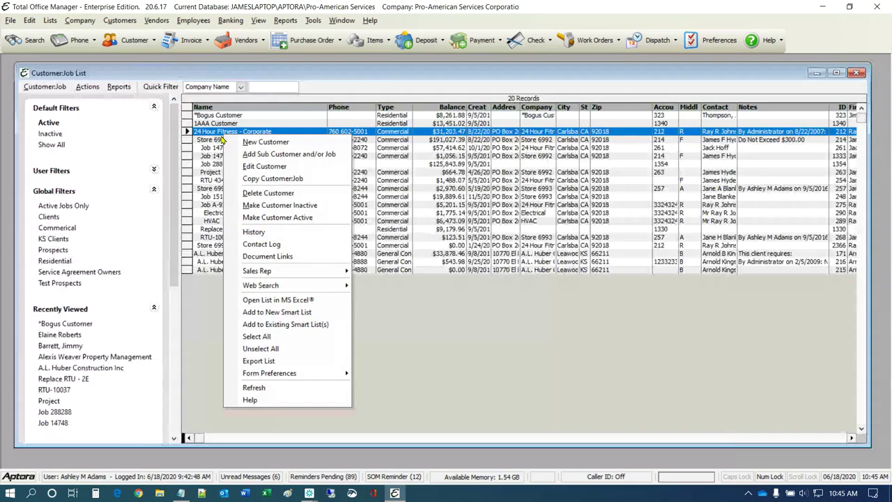
pyautogui.click(264, 237)
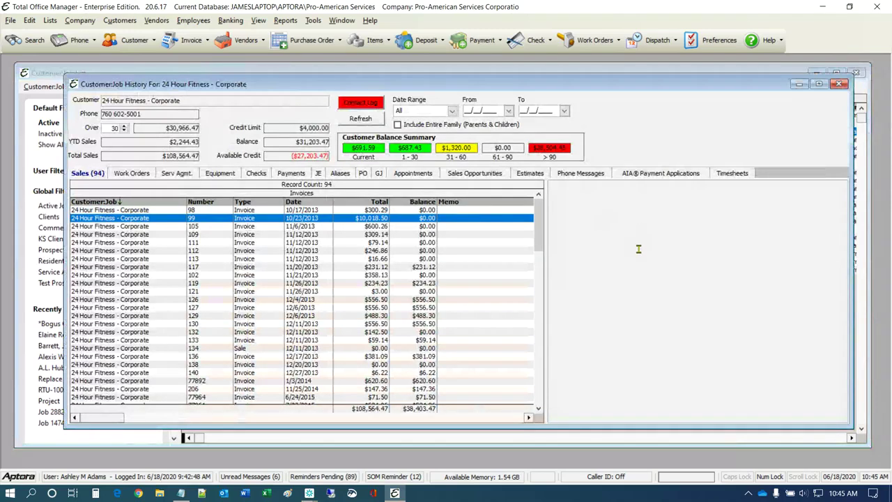
# Include the entire family in the 24 Hour Fitness - Corporate history, and widen the invoice list to examine sales for the parent and its stores.
pyautogui.click(454, 124)
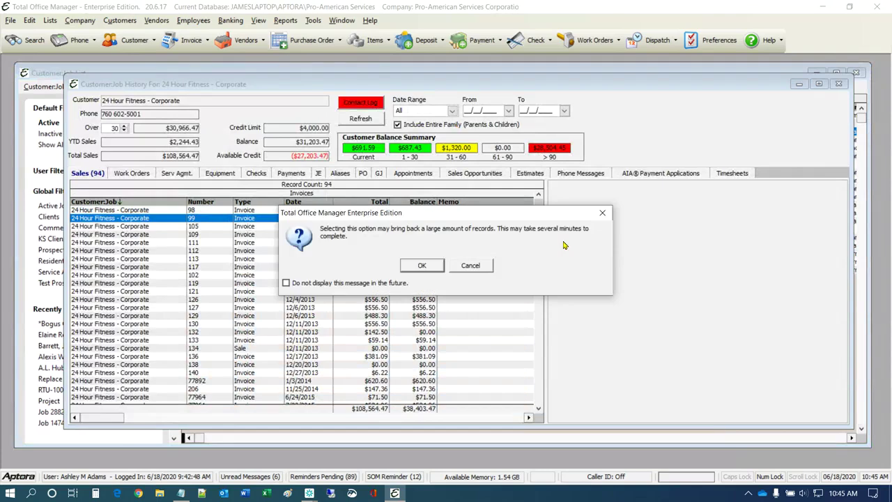
pyautogui.press('Return')
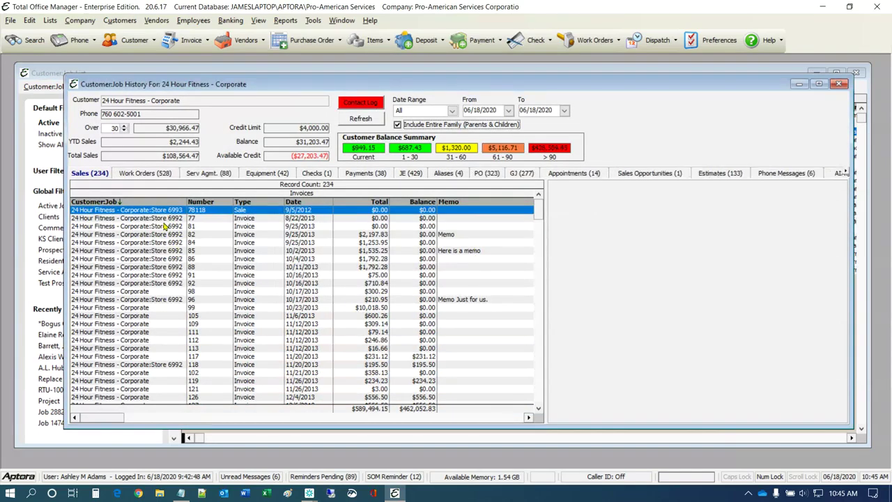
pyautogui.click(171, 227)
pyautogui.click(156, 209)
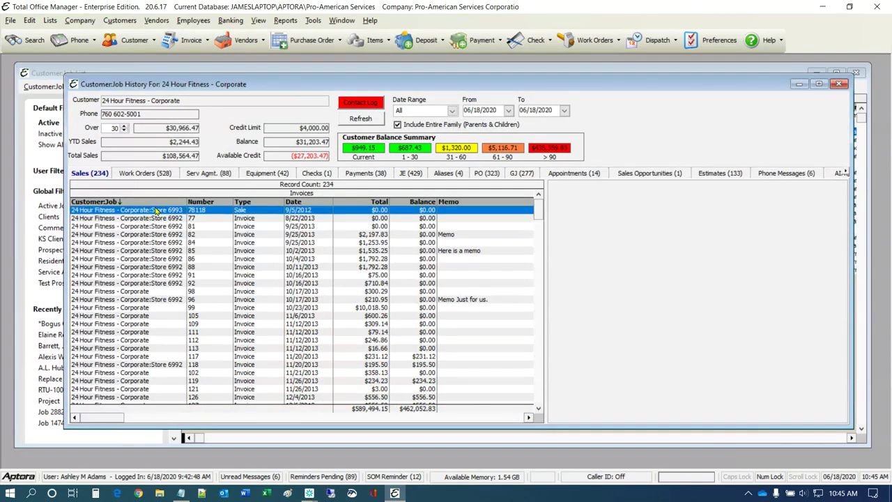
pyautogui.click(180, 259)
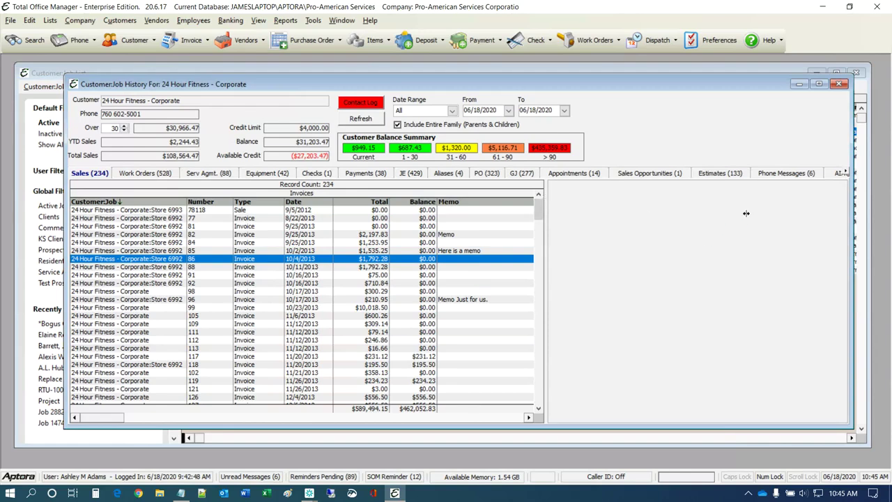
pyautogui.moveTo(745, 213); pyautogui.dragTo(746, 213)
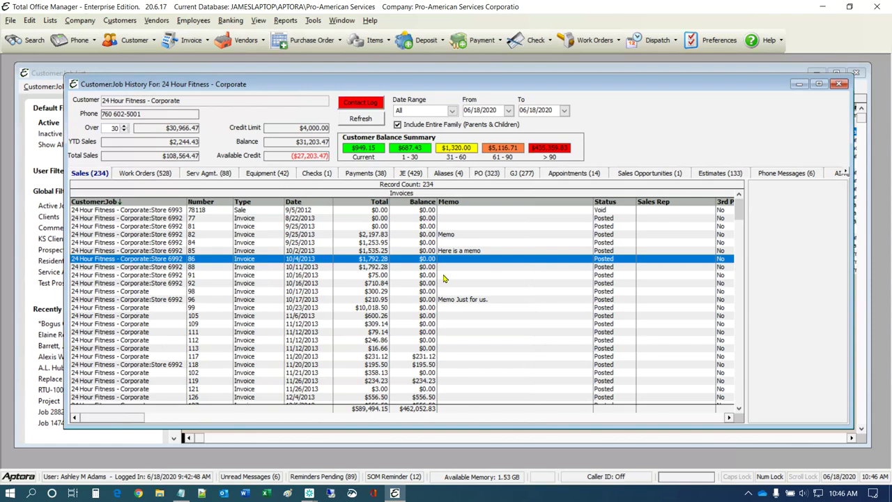
# Review the contact log and notes for 24 Hour Fitness - Corporate, and close the log, history and customer list.
pyautogui.click(356, 99)
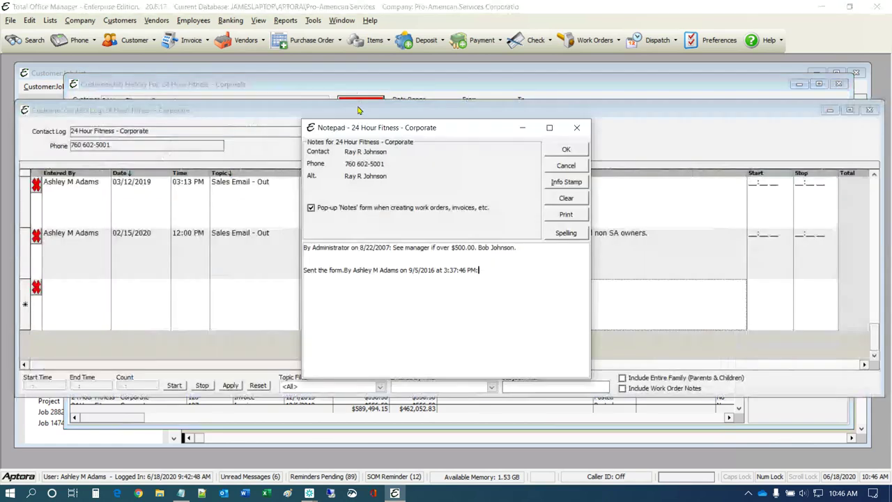
pyautogui.click(568, 151)
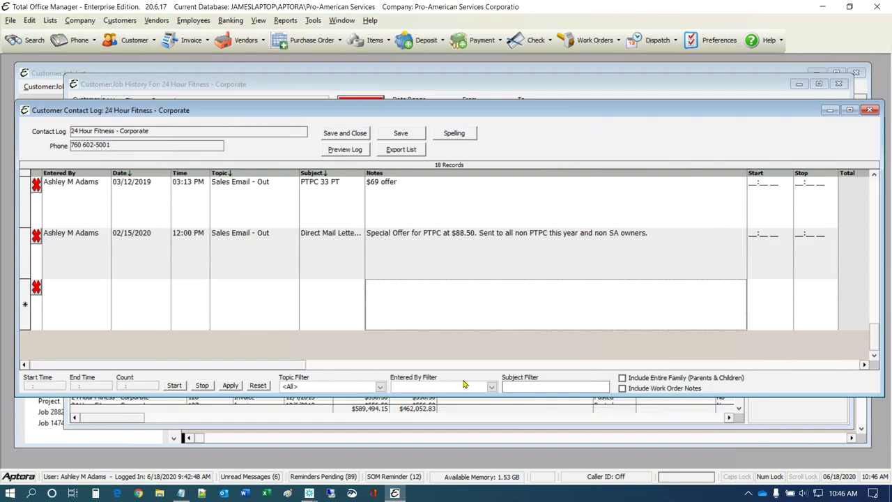
pyautogui.click(867, 111)
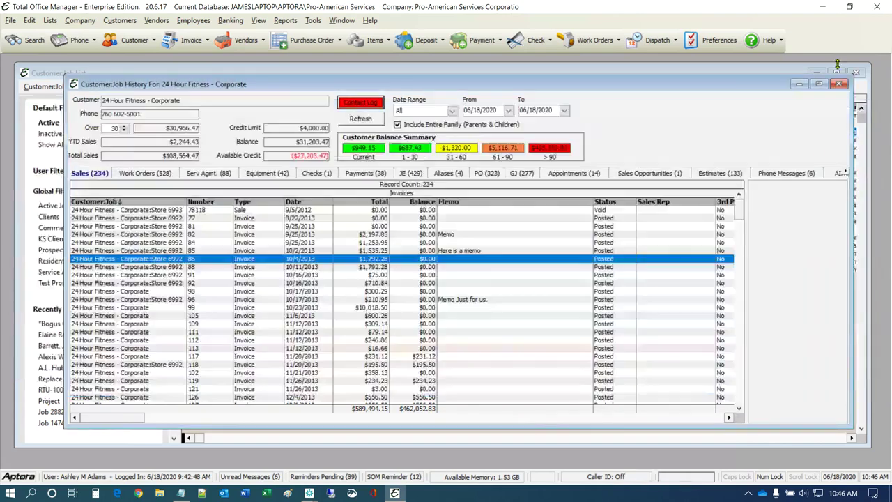
pyautogui.click(839, 84)
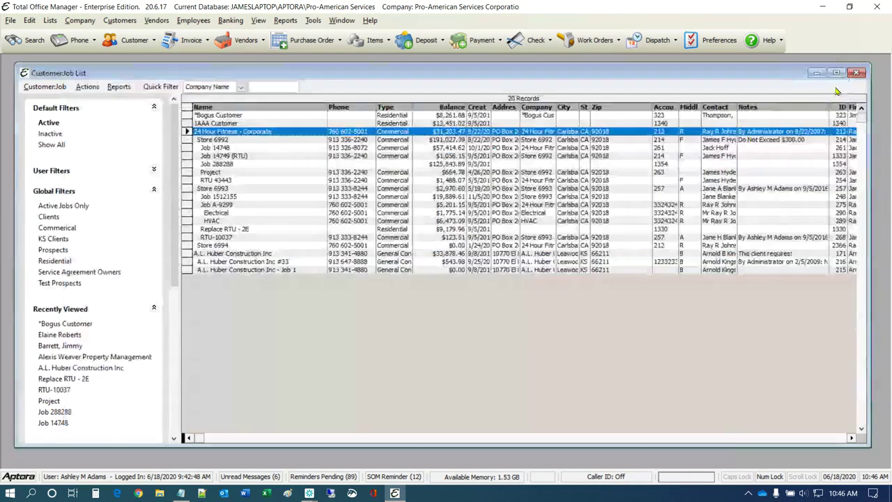
pyautogui.click(856, 73)
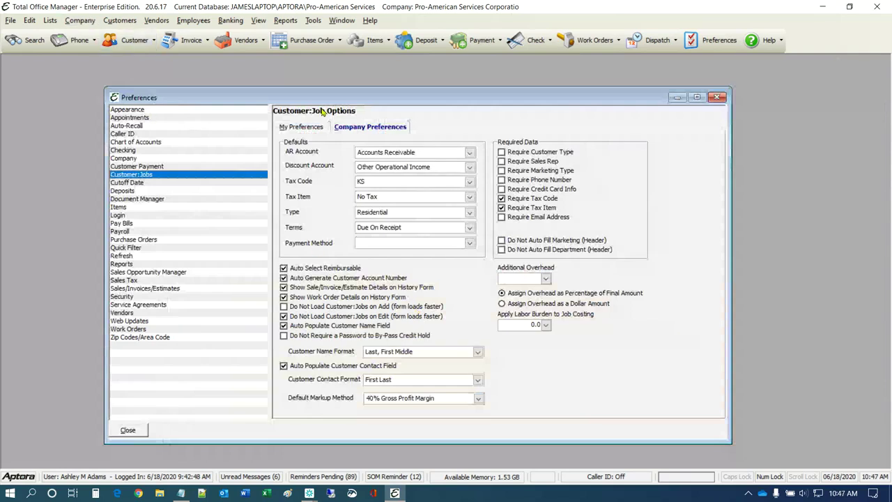
# Examine the Customer:Job choices on a new work order, reload that list, and close the work order without saving.
pyautogui.click(586, 43)
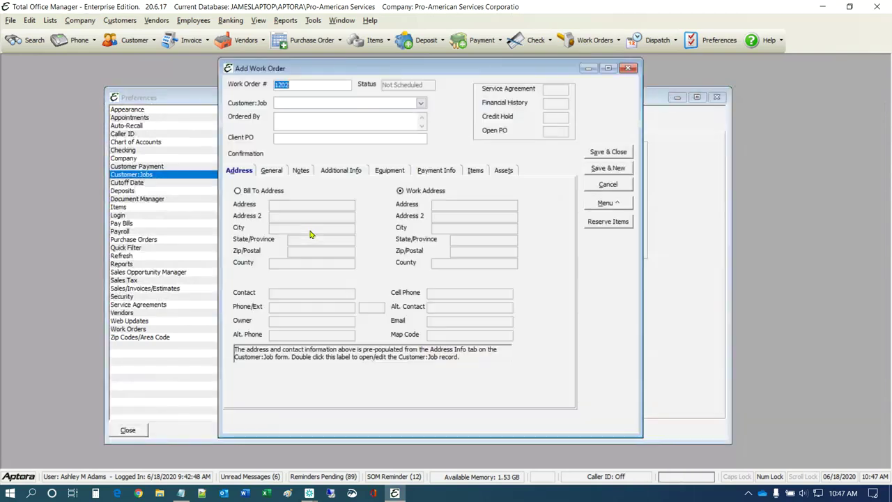
pyautogui.click(420, 102)
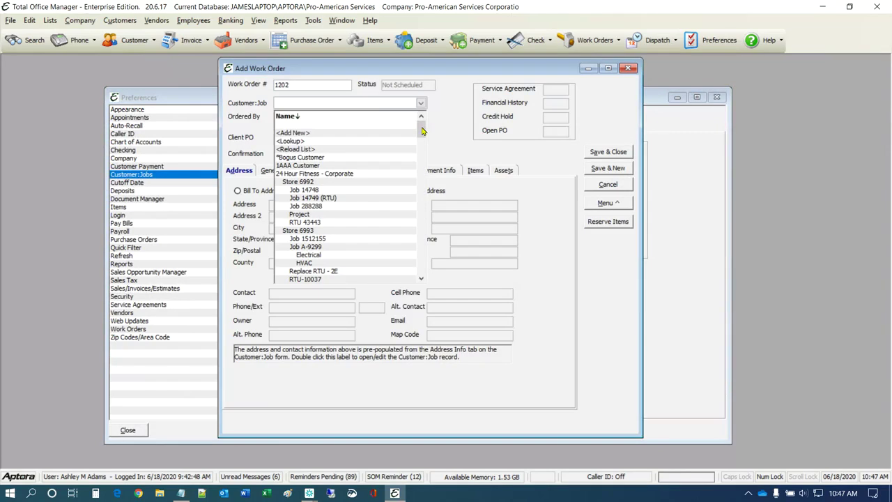
pyautogui.moveTo(424, 126); pyautogui.dragTo(409, 113)
pyautogui.moveTo(422, 131)
pyautogui.mouseDown()
pyautogui.moveTo(434, 288)
pyautogui.moveTo(418, 128)
pyautogui.mouseUp()
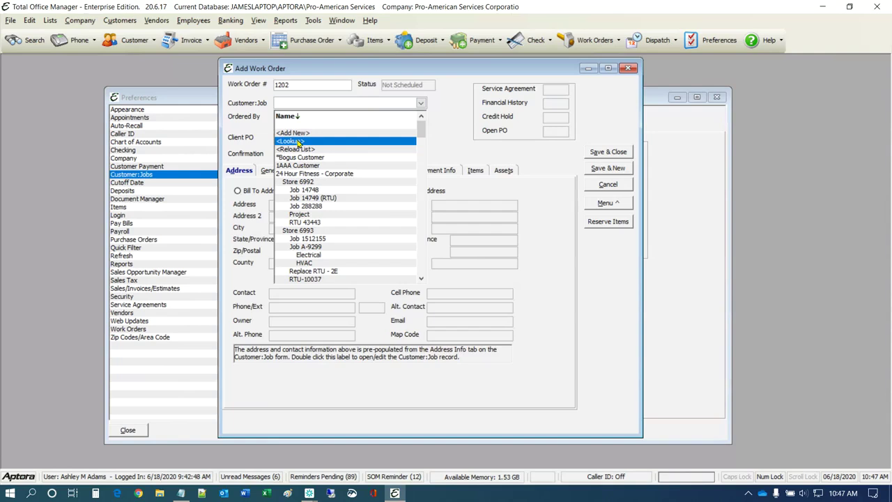
pyautogui.moveTo(422, 127)
pyautogui.mouseDown()
pyautogui.moveTo(429, 248)
pyautogui.moveTo(420, 112)
pyautogui.mouseUp()
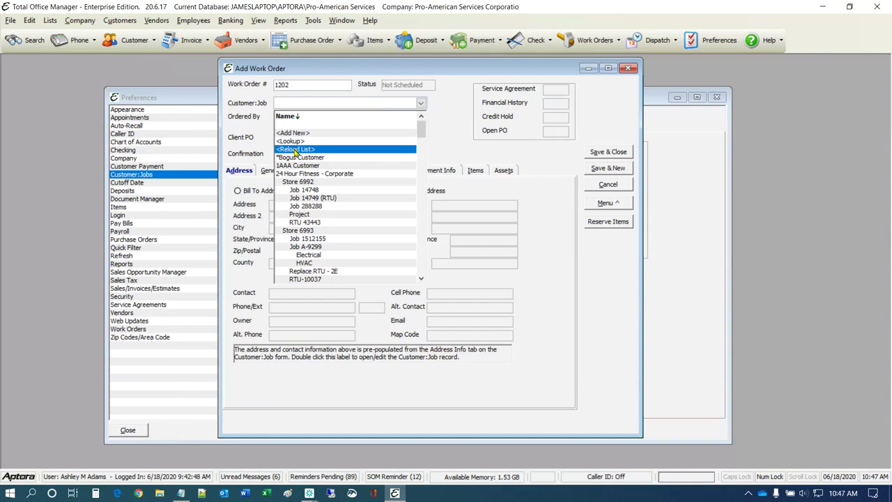
pyautogui.click(295, 150)
pyautogui.click(298, 150)
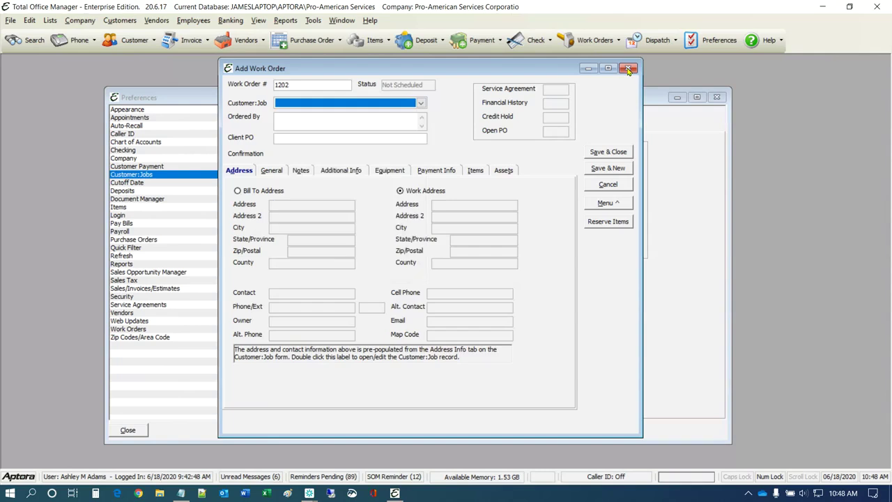
pyautogui.click(627, 69)
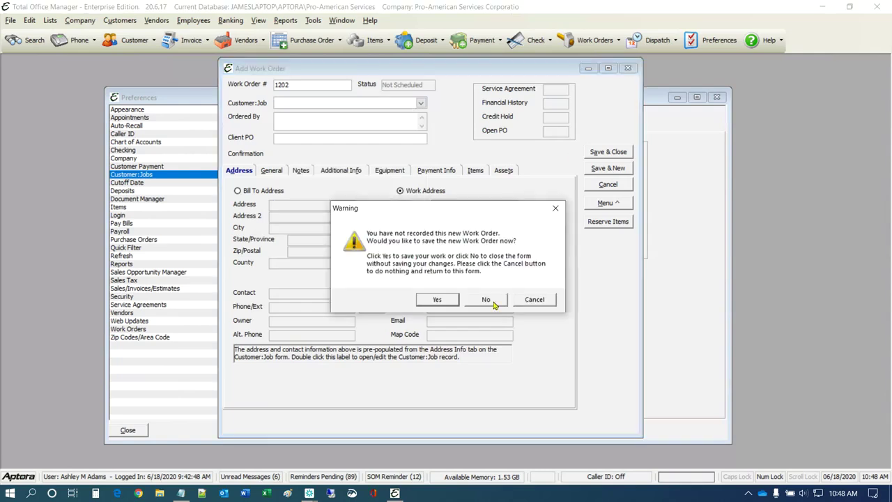
pyautogui.click(492, 302)
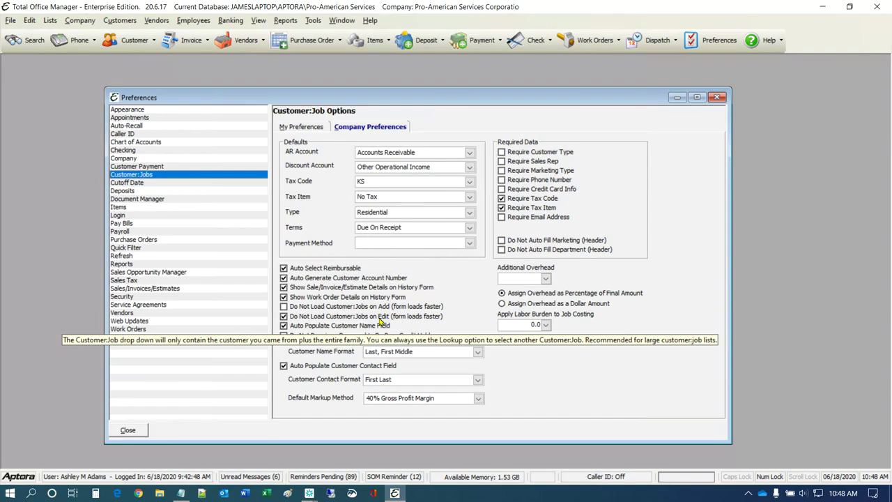
# Open a ZNA FOODS (POPEYE'S) KS work order dated 7/16/2021, reload its Customer:Job choices to compare them, and cancel the edit.
pyautogui.click(50, 20)
pyautogui.click(82, 252)
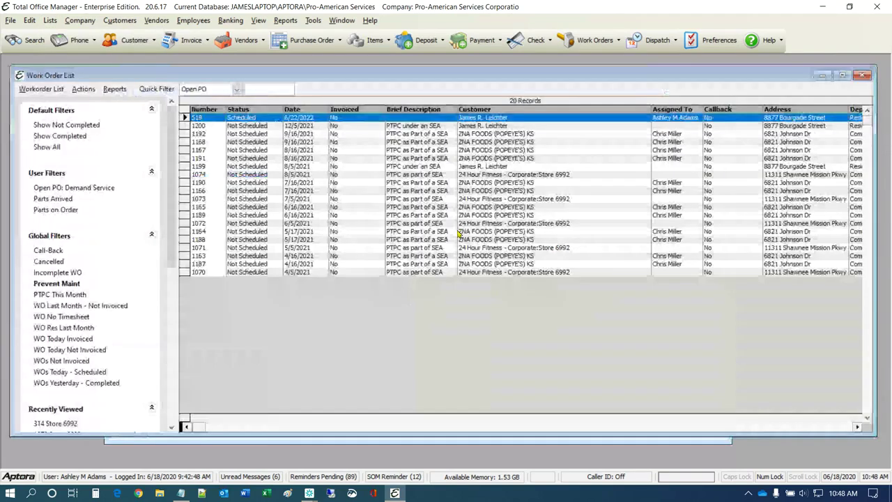
pyautogui.click(284, 189)
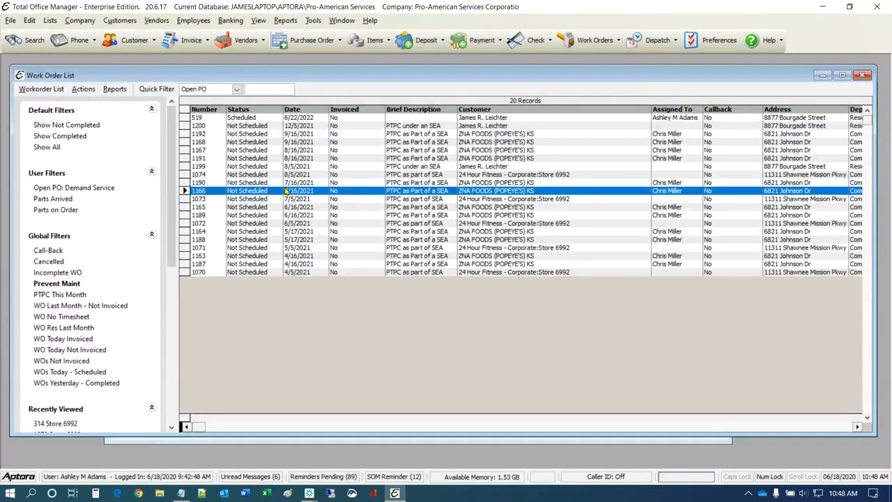
pyautogui.doubleClick(286, 191)
pyautogui.click(420, 103)
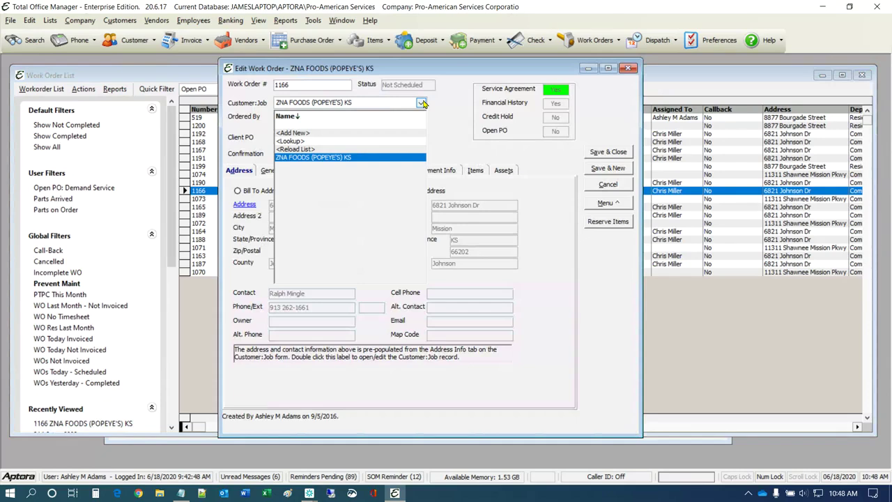
pyautogui.click(300, 149)
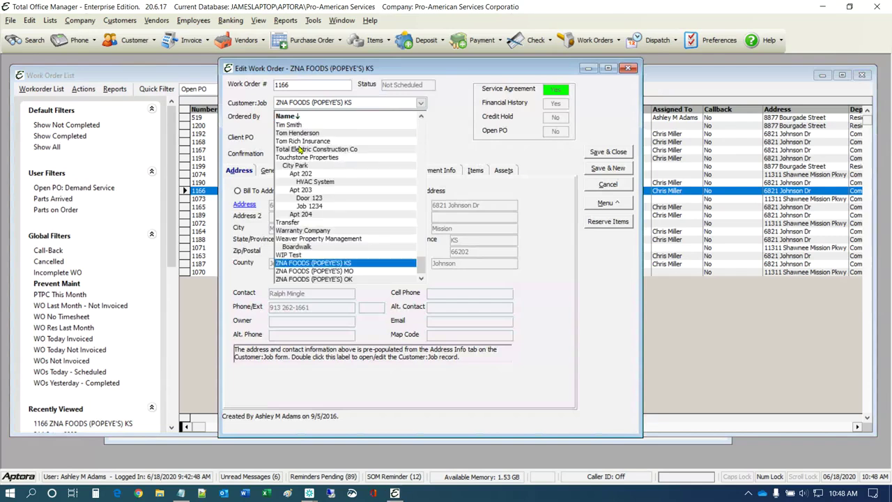
pyautogui.click(450, 124)
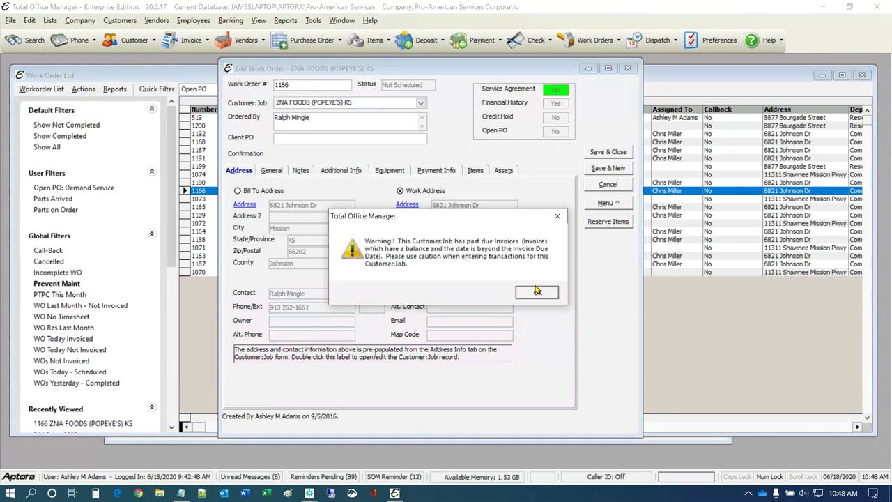
pyautogui.click(537, 291)
pyautogui.click(608, 185)
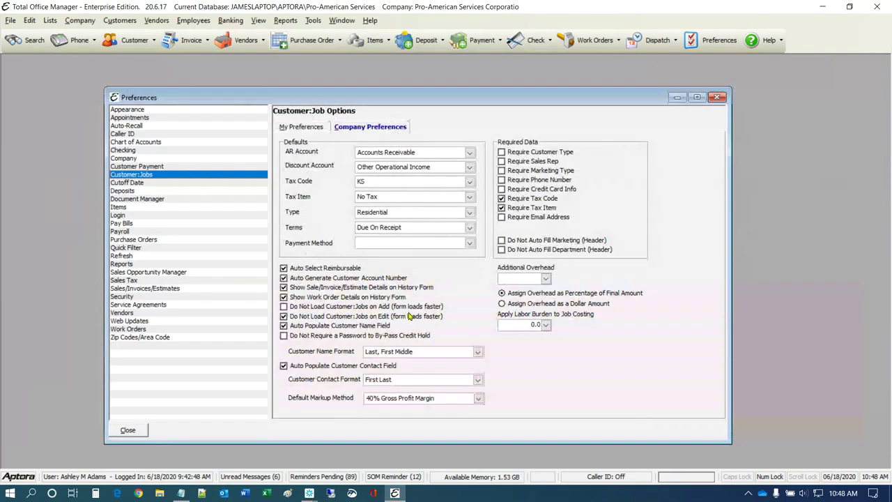
# Examine the available customer name formats and customer contact formats in the company Customer:Jobs preferences, keeping the current selections.
pyautogui.moveTo(409, 315)
pyautogui.click(478, 352)
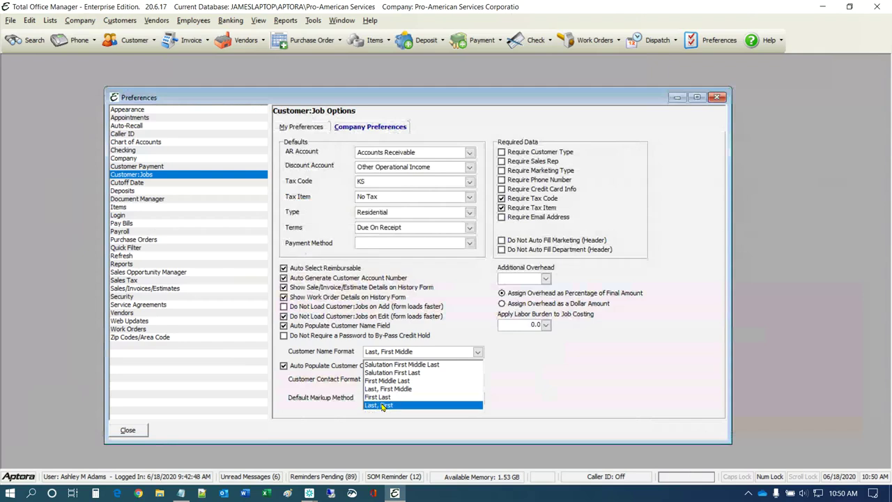
pyautogui.click(490, 351)
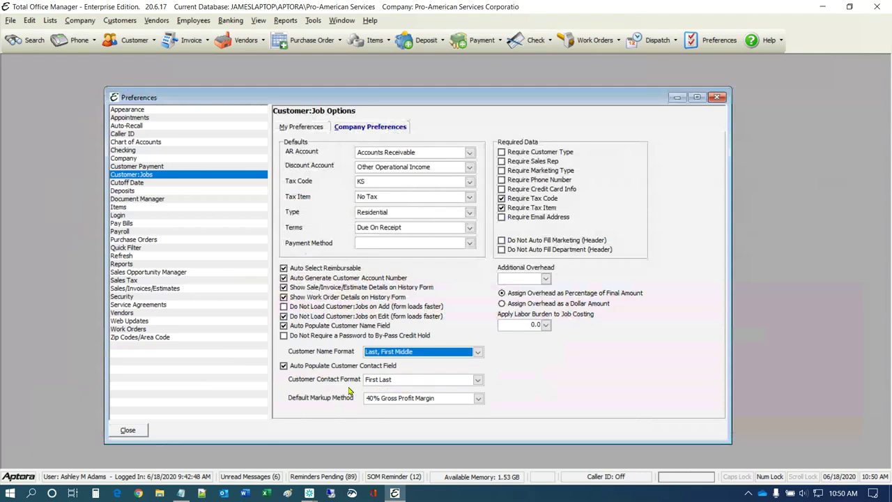
pyautogui.click(478, 379)
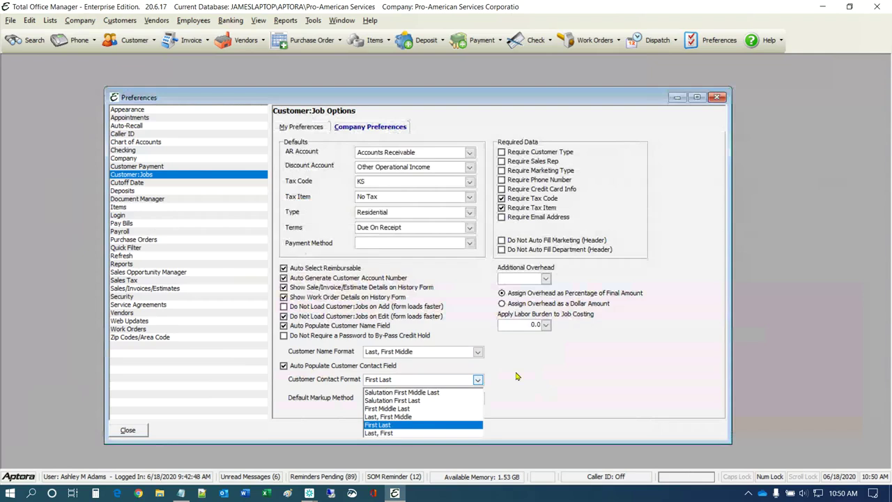
pyautogui.click(511, 369)
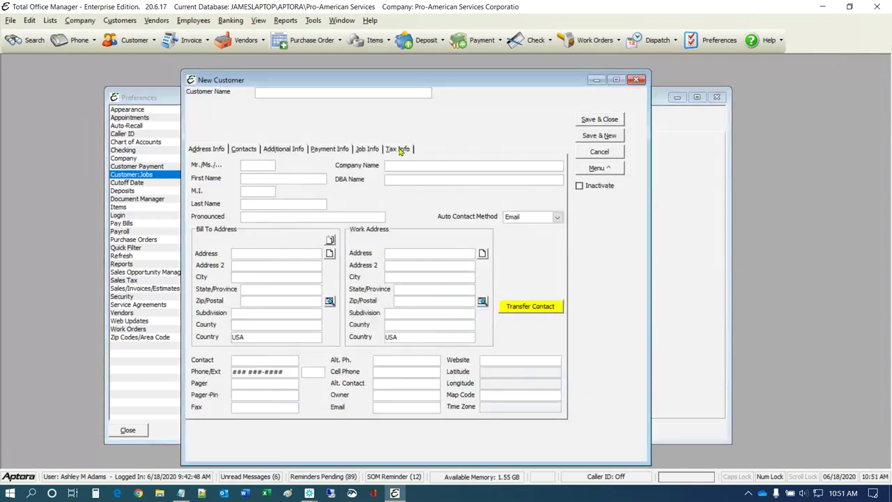
# Review the tax, job, additional overhead and labor burden fields on the new customer form, and close it without saving.
pyautogui.click(401, 149)
pyautogui.click(367, 149)
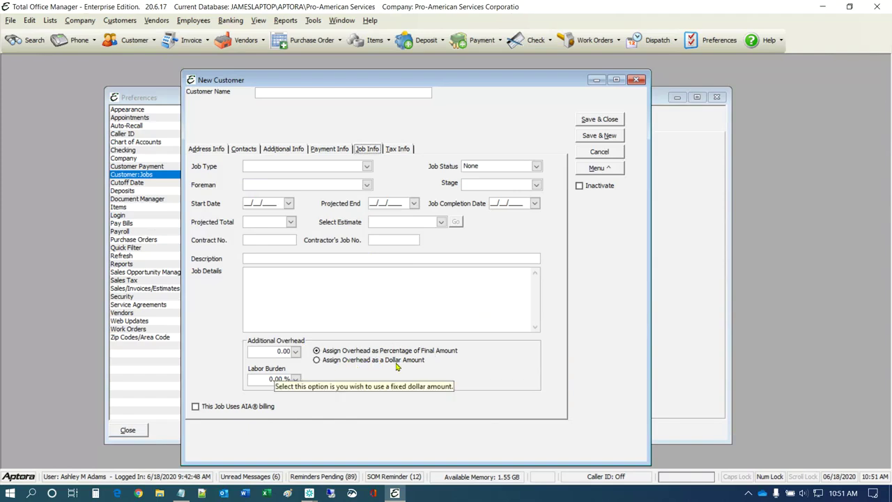
pyautogui.click(267, 378)
pyautogui.click(267, 378)
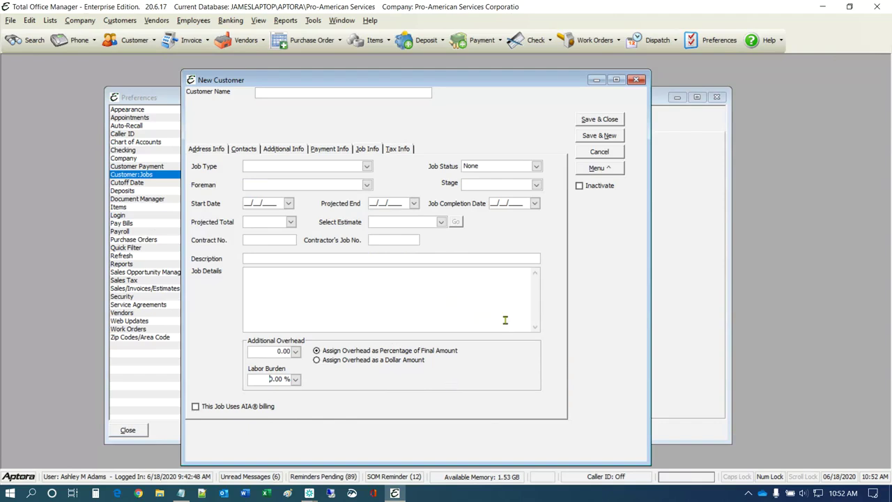
pyautogui.click(636, 80)
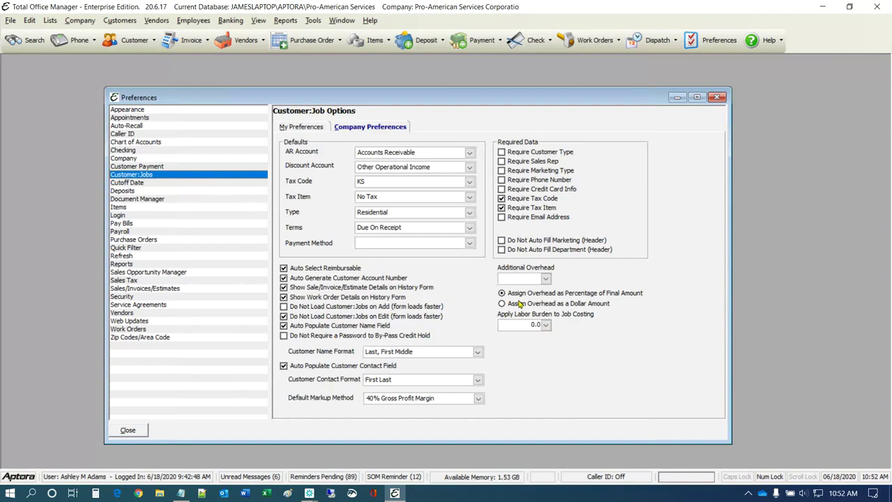
# In the company Cutoff Date preferences, block adding or modifying accounting records on or before 12/31/2019.
pyautogui.click(133, 183)
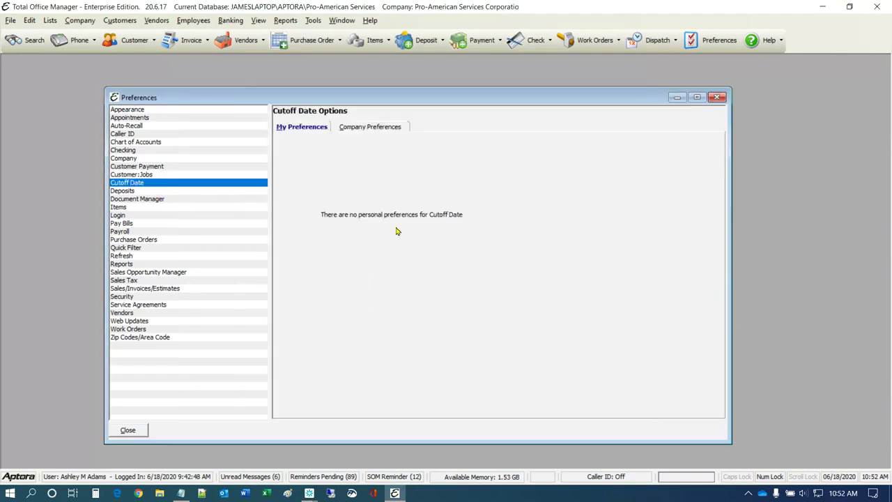
pyautogui.click(371, 128)
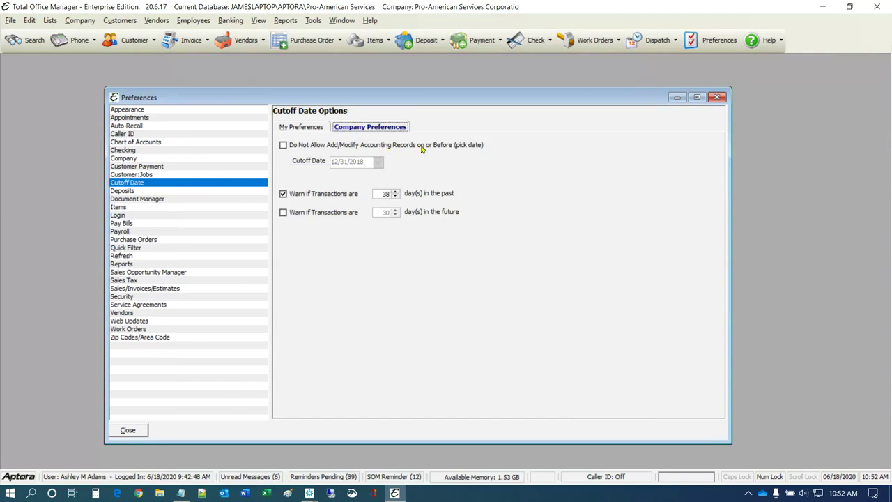
pyautogui.click(283, 146)
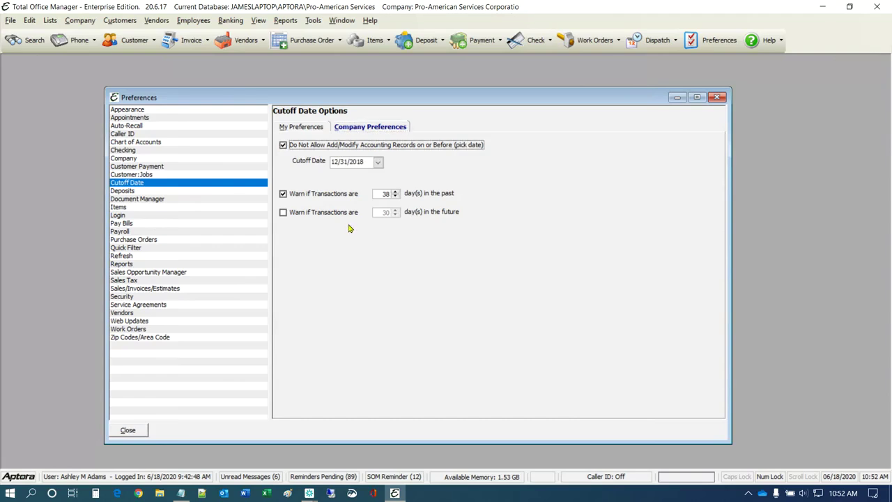
pyautogui.click(365, 162)
pyautogui.click(366, 162)
pyautogui.press('BackSpace')
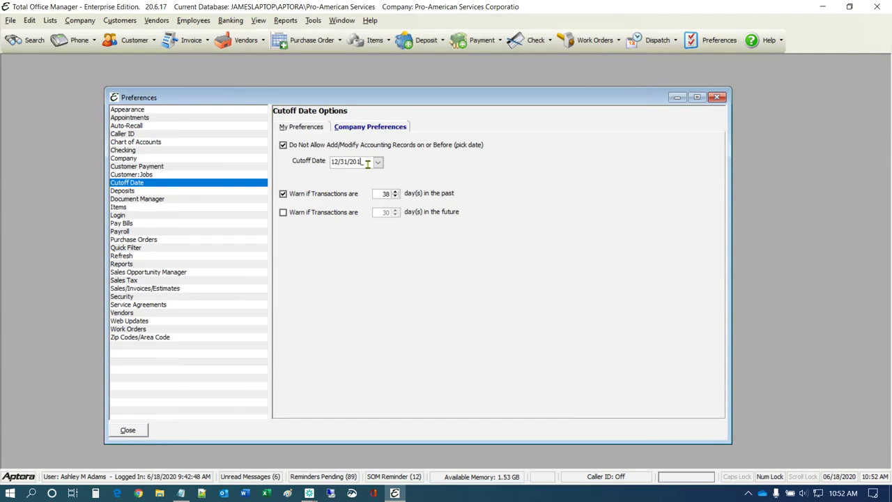
pyautogui.write('9')
# Review the file properties in the company file information, and close the window.
pyautogui.click(11, 20)
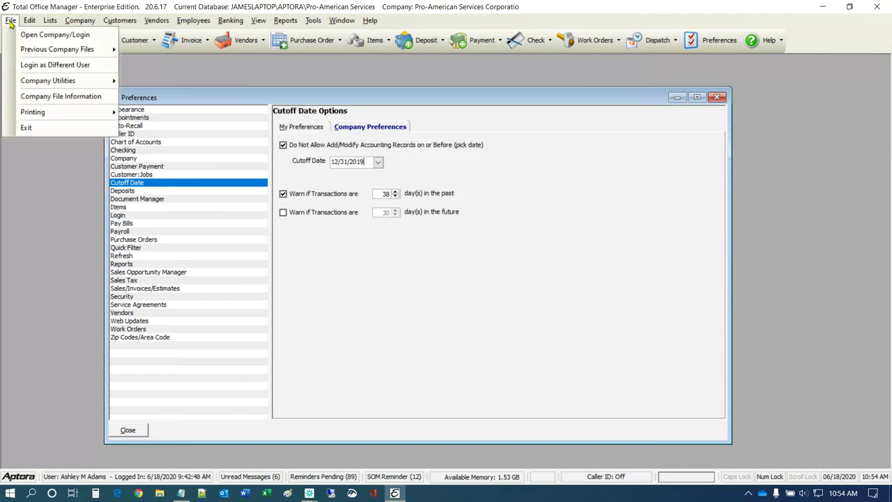
pyautogui.click(58, 101)
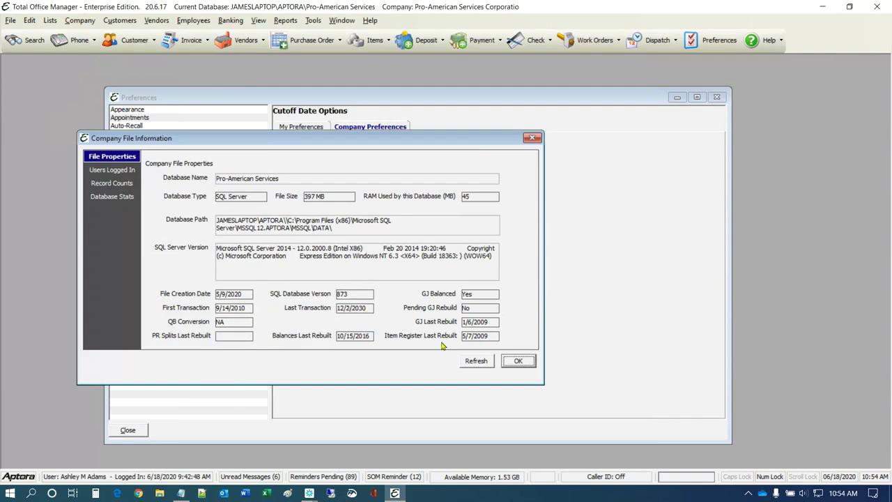
pyautogui.click(516, 365)
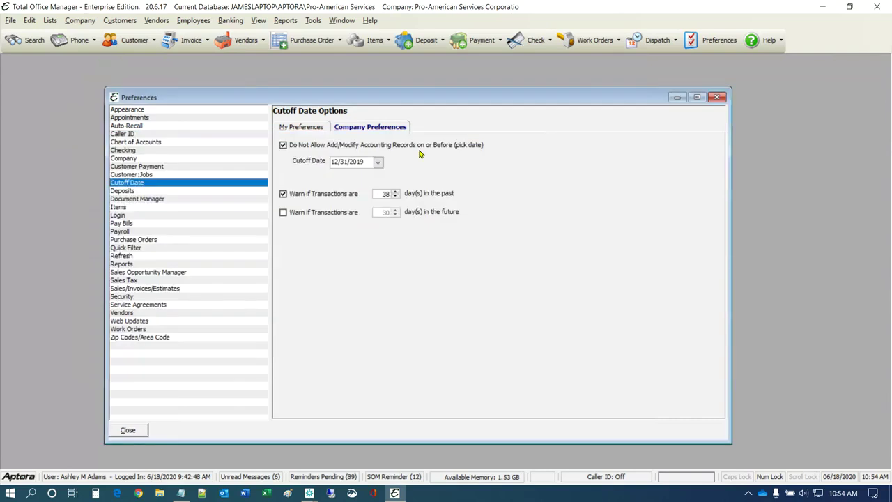
# Review the personal and company preferences for Deposits and Document Manager.
pyautogui.click(122, 191)
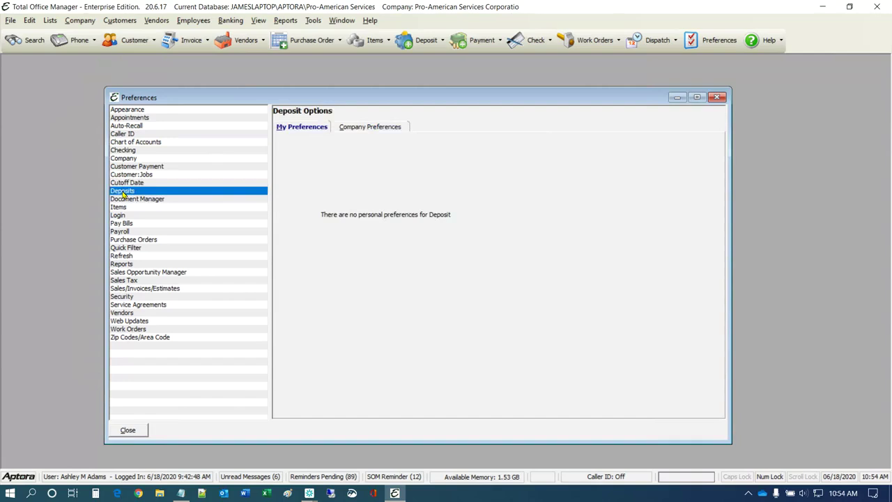
pyautogui.click(360, 127)
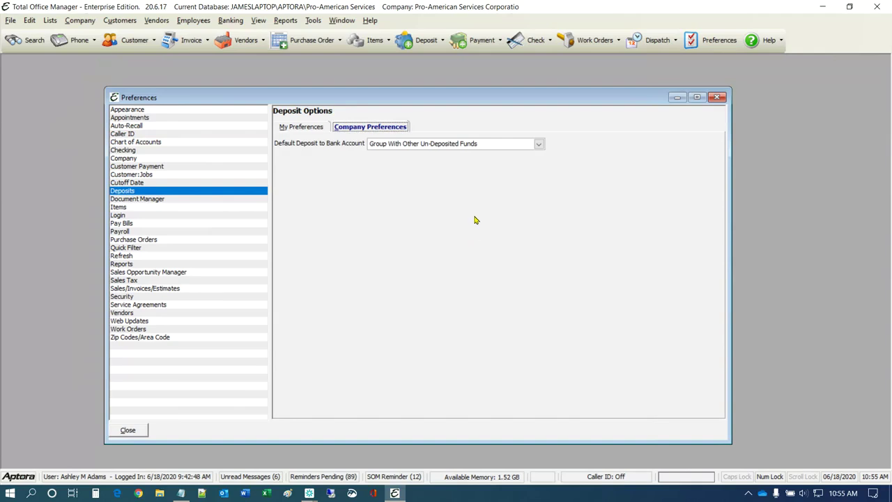
pyautogui.click(139, 200)
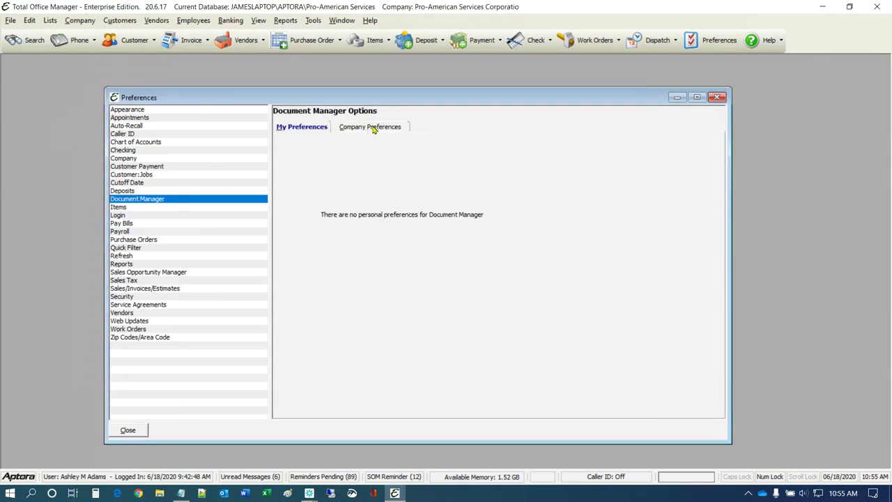
pyautogui.click(374, 129)
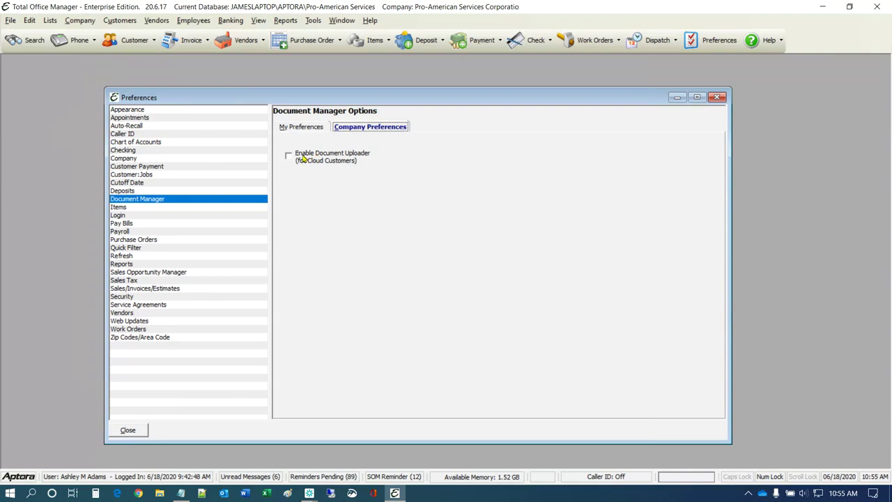
# Review the personal and company Items preferences, check the Labor Minutes field on a new inventory part, and close that form.
pyautogui.click(118, 207)
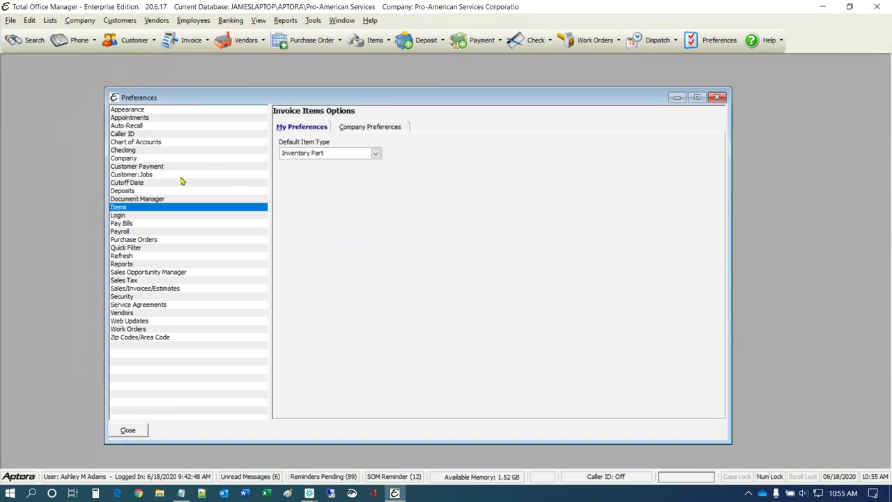
pyautogui.click(372, 126)
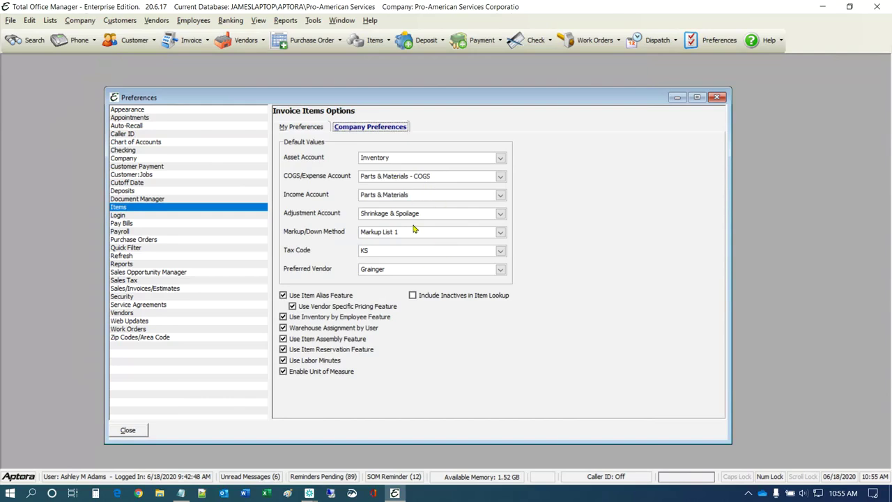
pyautogui.moveTo(324, 299)
pyautogui.moveTo(355, 356)
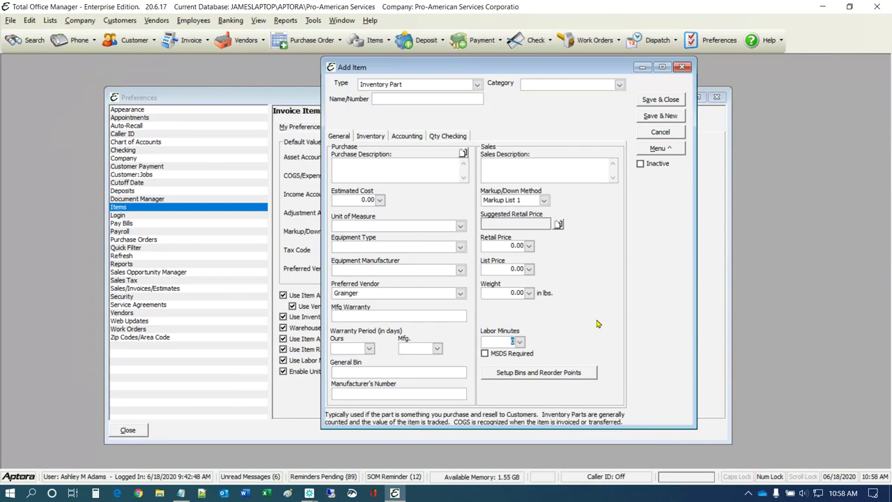
pyautogui.click(683, 67)
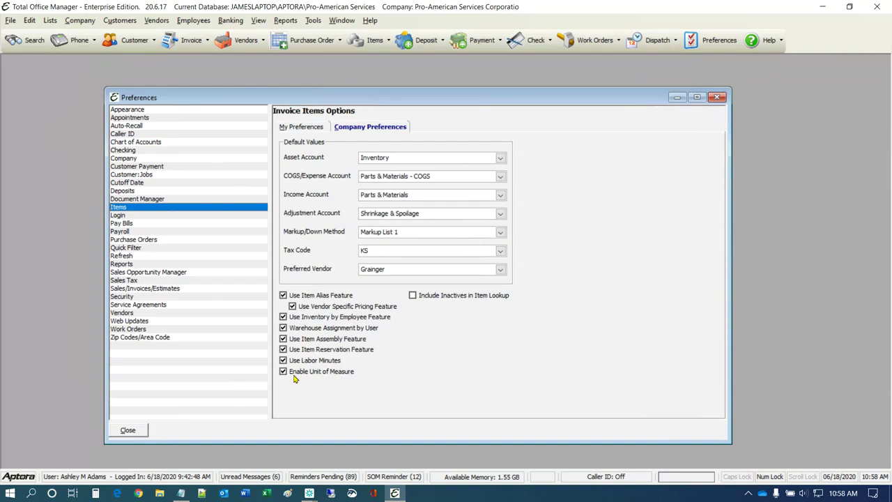
# Examine the Enable Unit of Measure and Include Inactives in Item Lookup options in the company Items preferences.
pyautogui.moveTo(305, 375)
pyautogui.moveTo(486, 297)
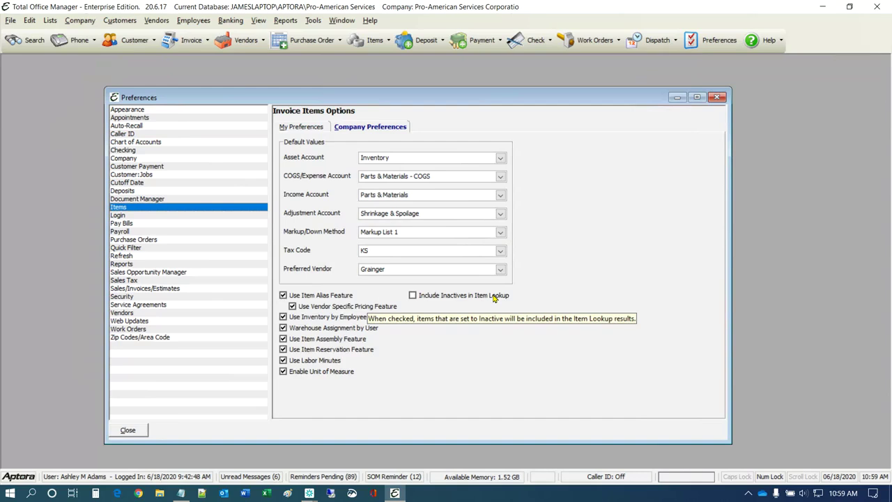
pyautogui.click(412, 295)
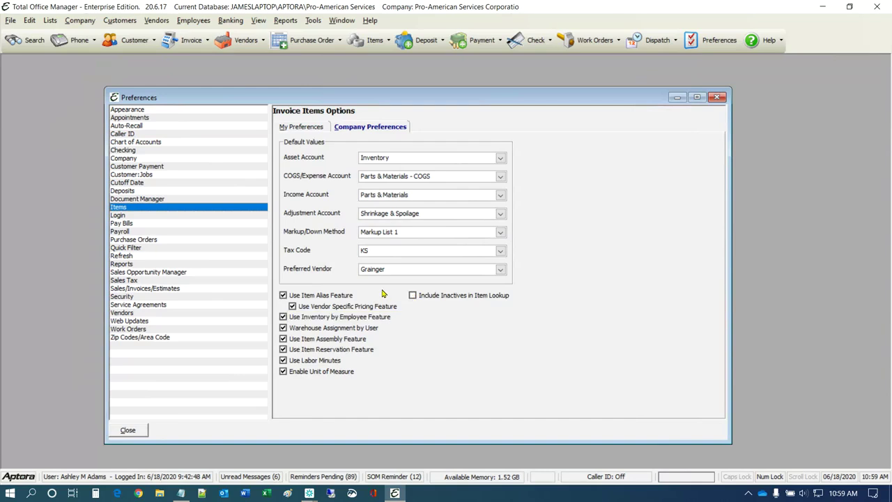
# Review the personal Login preferences, try marking a new phone message as read and resolved, and cancel the message.
pyautogui.click(117, 216)
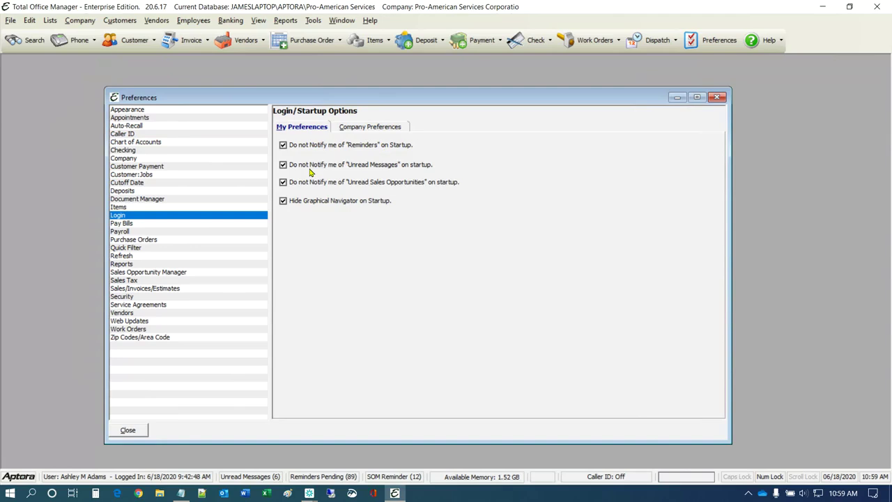
pyautogui.click(74, 39)
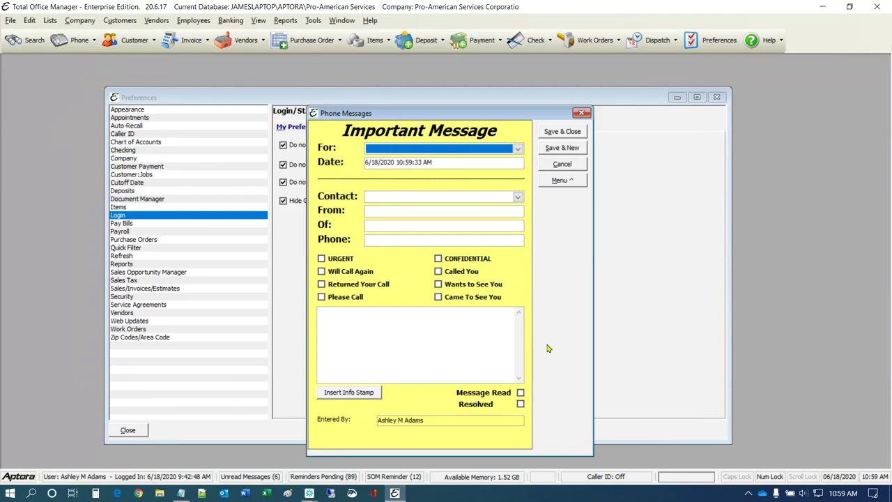
pyautogui.click(520, 394)
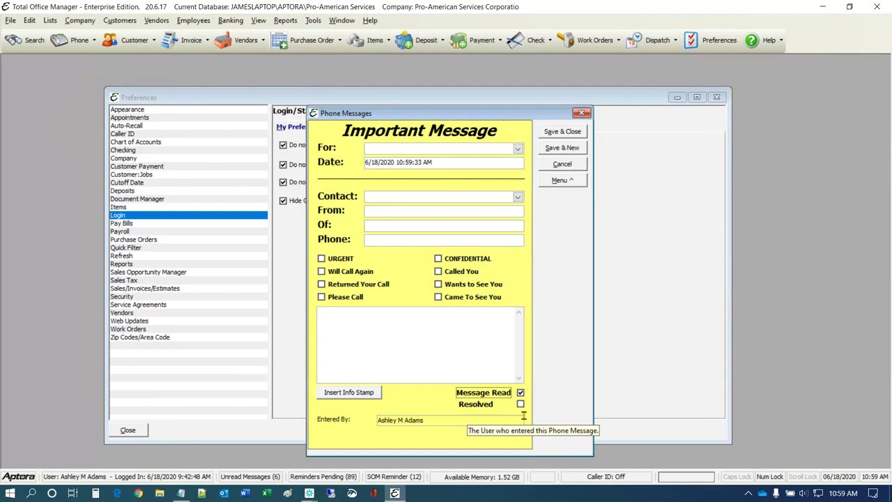
pyautogui.click(520, 404)
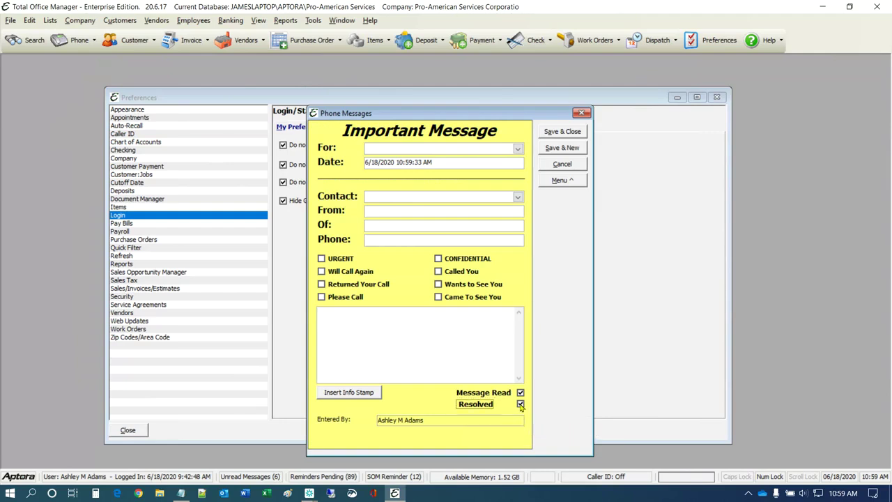
pyautogui.click(558, 164)
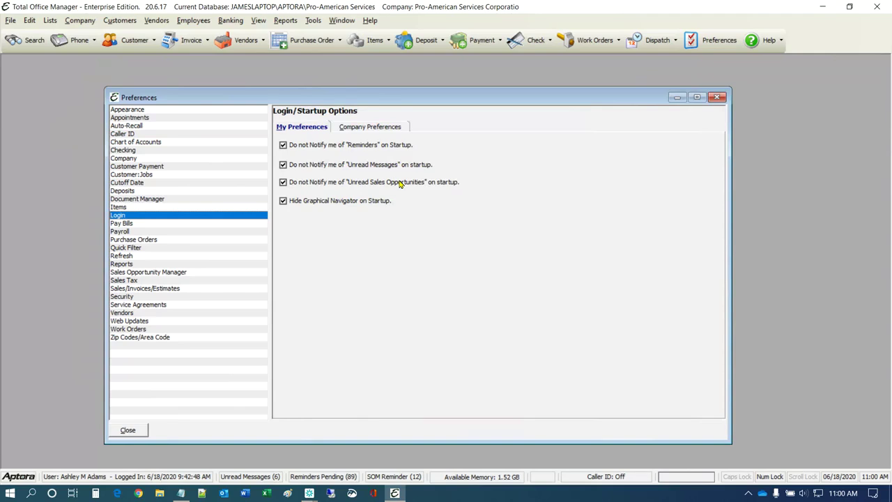
# View the Customer Workflow page of the Workflow Navigator, and close the navigator.
pyautogui.click(400, 479)
pyautogui.click(258, 20)
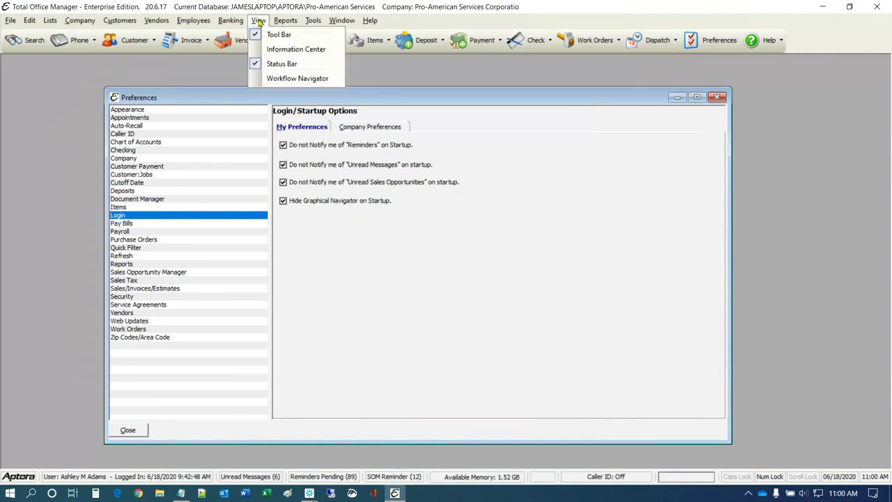
pyautogui.click(281, 79)
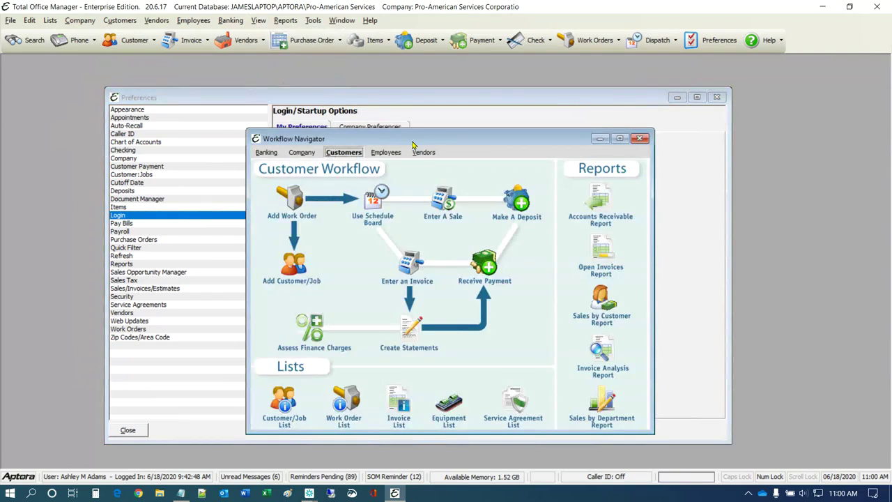
pyautogui.moveTo(414, 146); pyautogui.dragTo(233, 86)
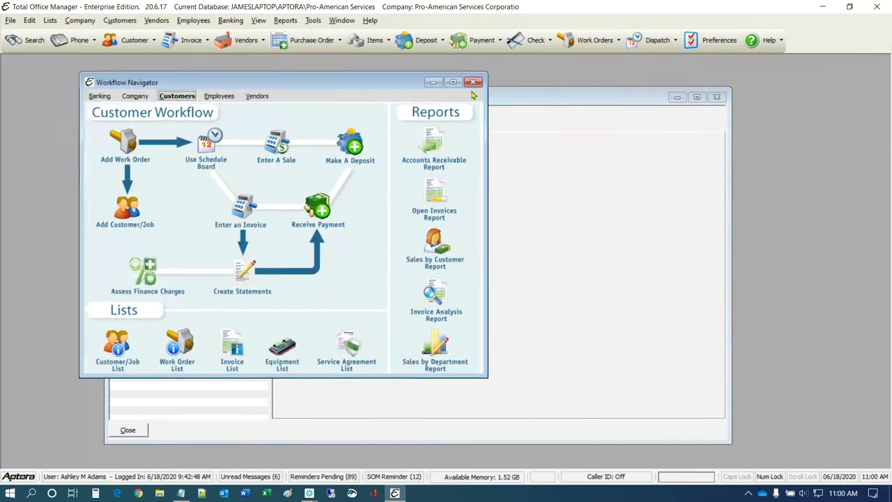
pyautogui.click(473, 82)
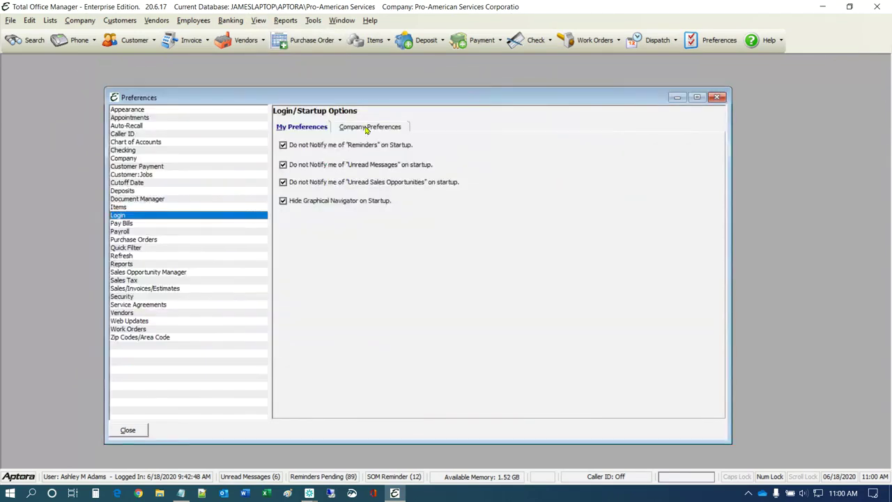
# Check the company Login preferences, and enable Add Bill Ref# to CC Charge Bill Payments in the company Pay Bills preferences.
pyautogui.click(358, 126)
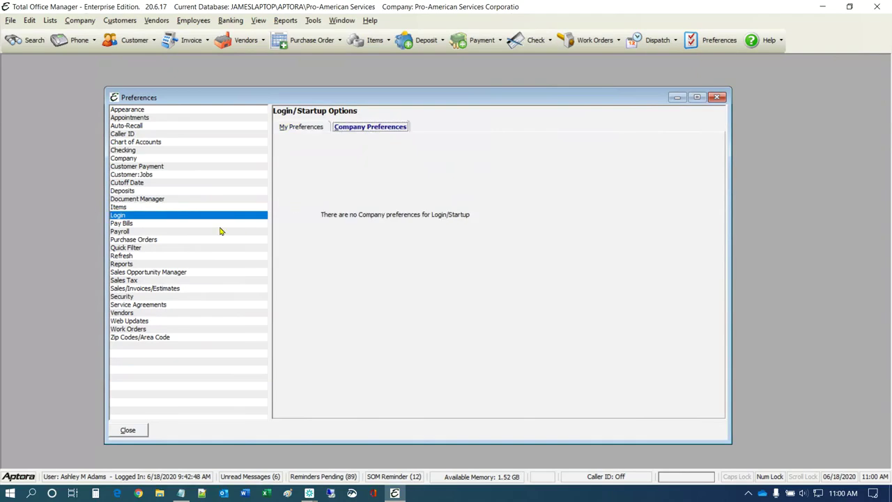
pyautogui.click(135, 224)
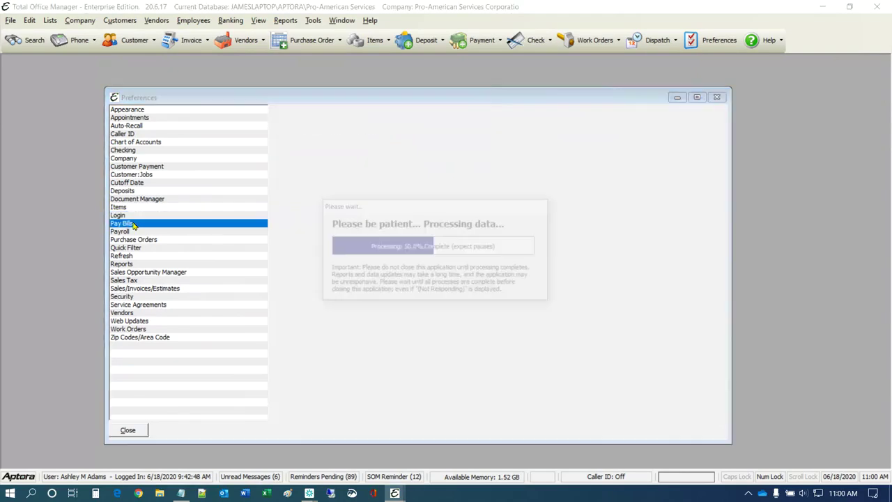
pyautogui.click(370, 126)
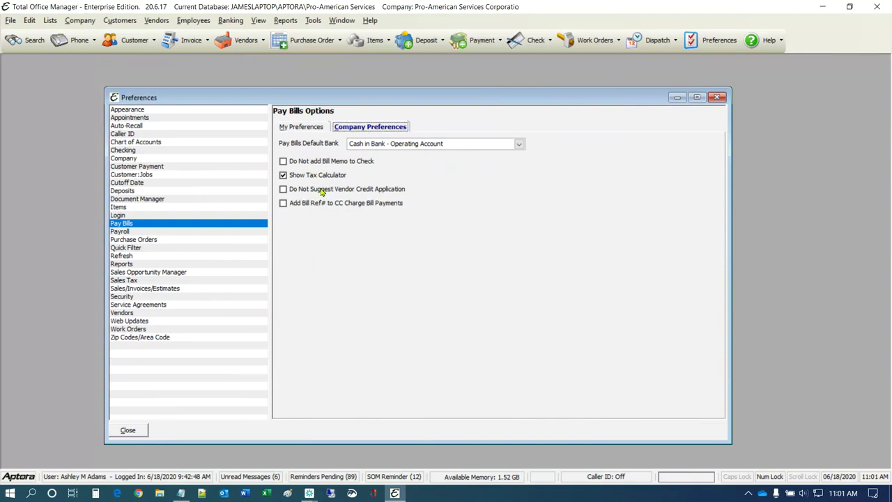
pyautogui.moveTo(386, 194)
pyautogui.click(285, 203)
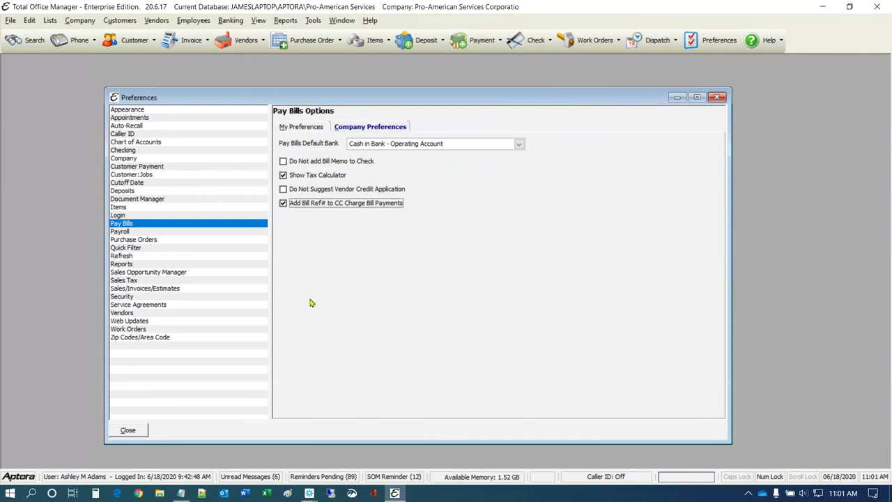
# Review the personal and company Payroll preferences, including the Payroll Service Vendor choices and the Use Certified Payroll option.
pyautogui.click(130, 233)
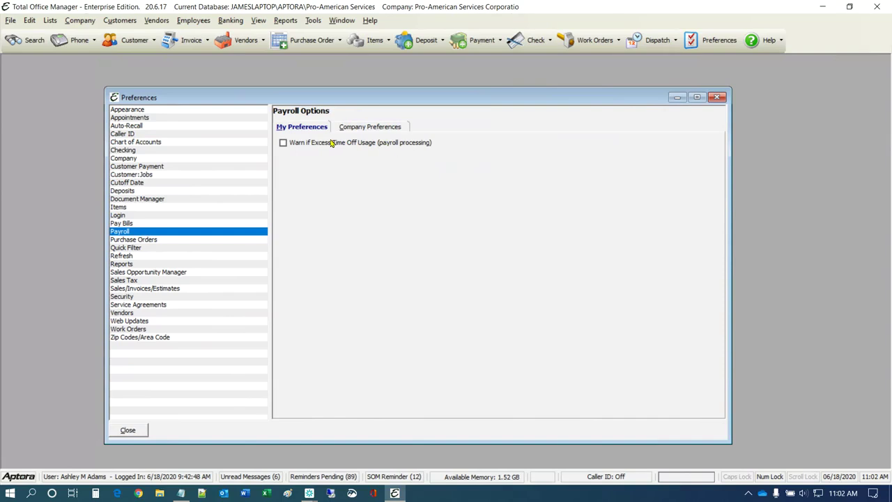
pyautogui.moveTo(333, 143)
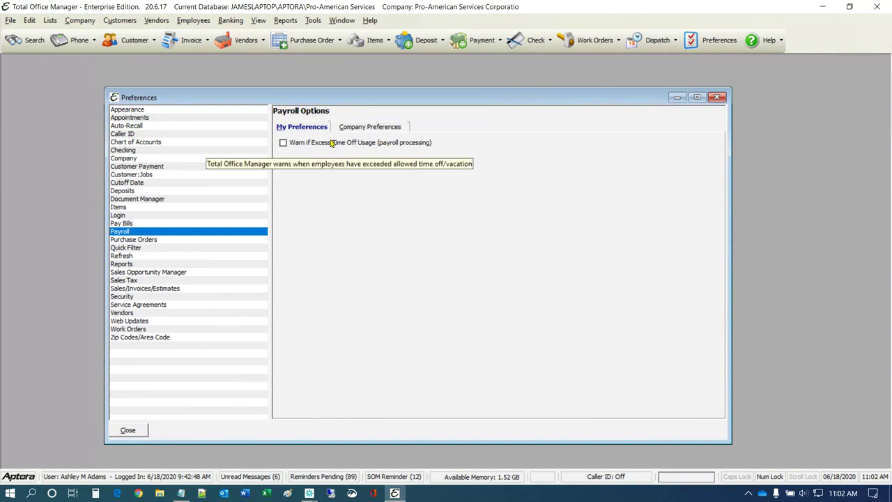
pyautogui.click(382, 128)
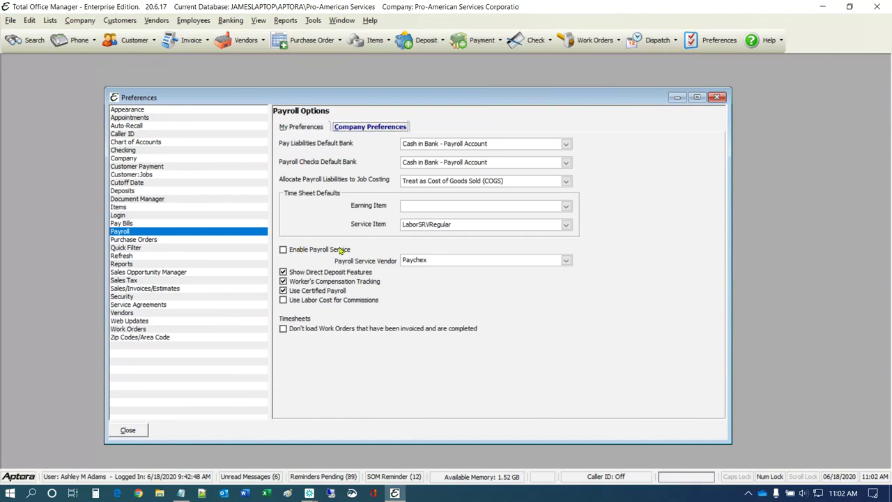
pyautogui.click(565, 260)
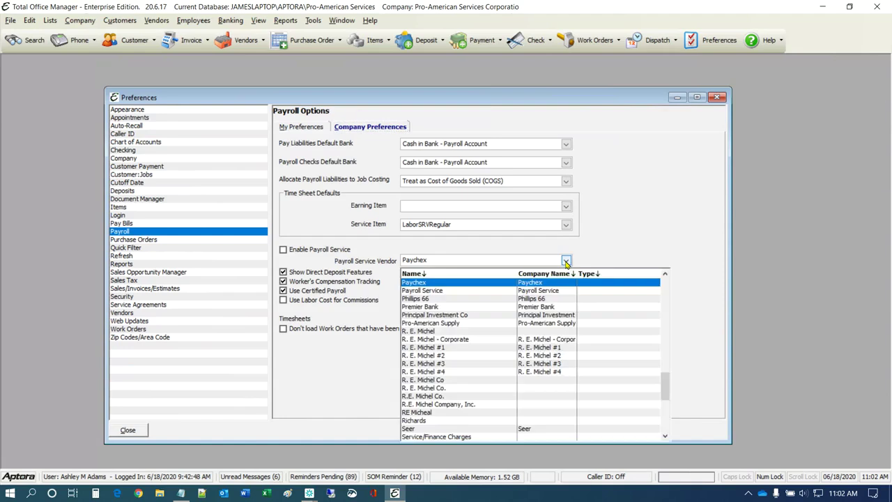
pyautogui.click(423, 285)
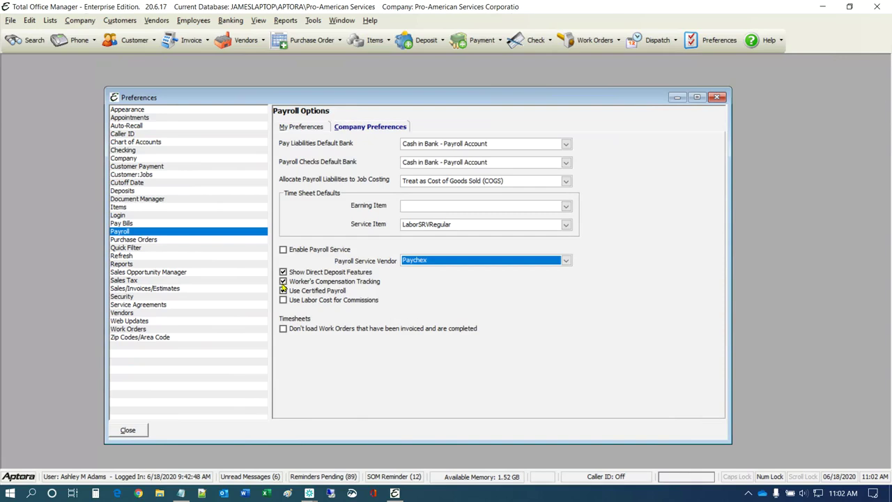
pyautogui.click(283, 289)
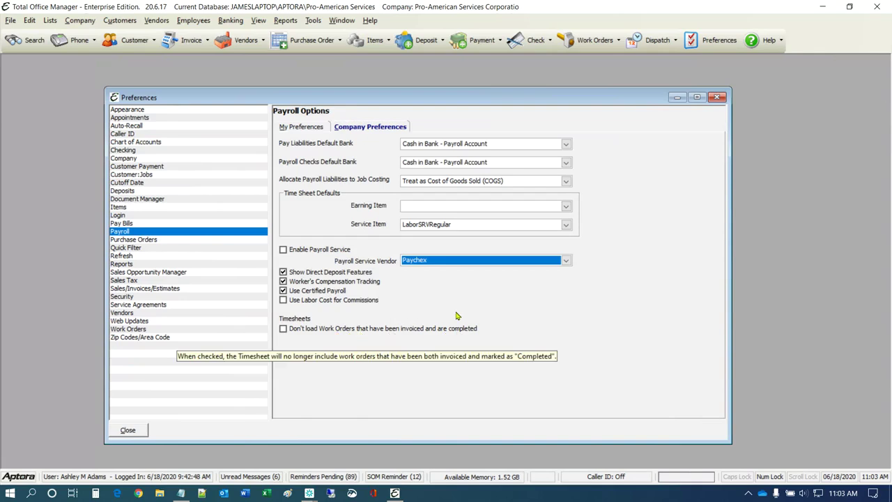
# Select 24 Hour Fitness - Corporate as the Customer:Job in a weekly time sheet row, and browse its work order list.
pyautogui.click(187, 23)
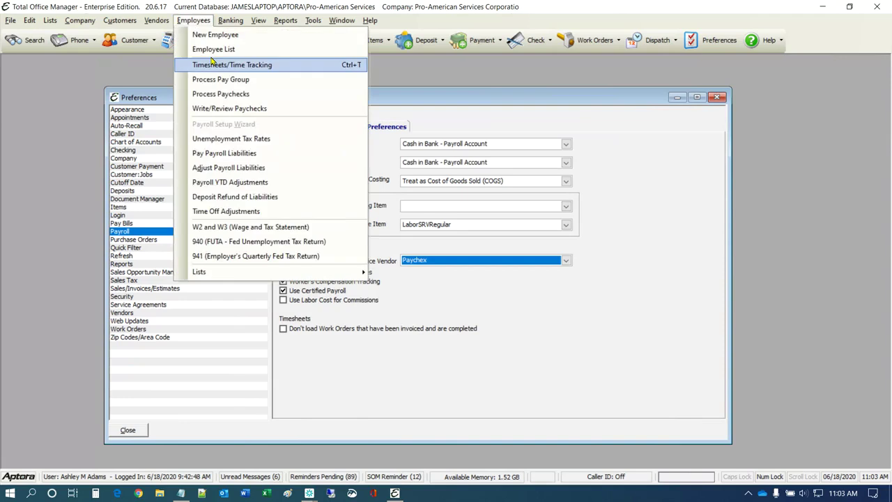
pyautogui.click(202, 65)
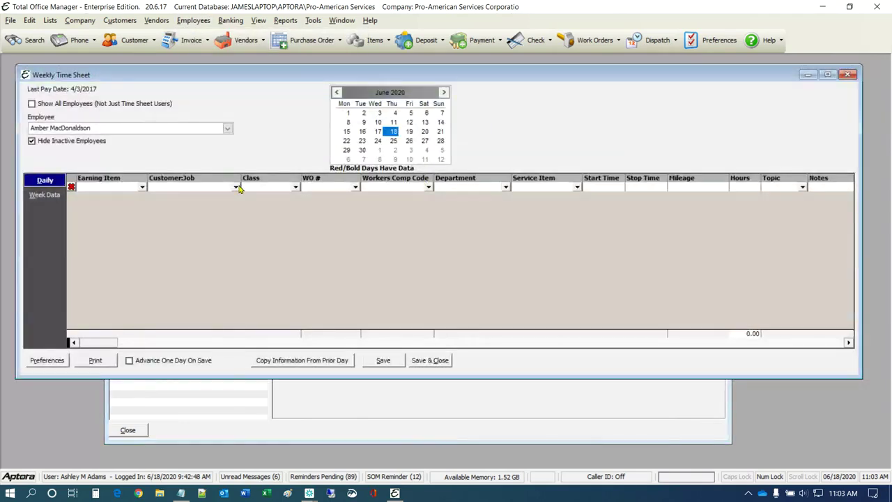
pyautogui.click(236, 186)
pyautogui.click(397, 237)
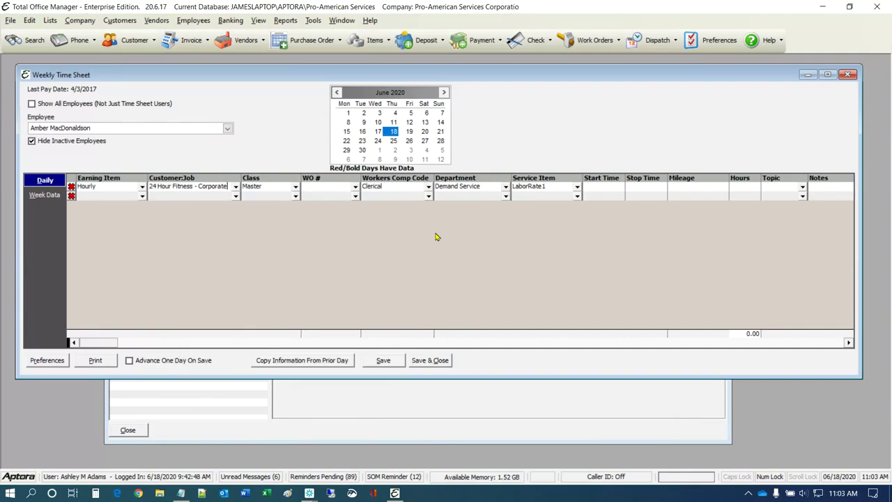
pyautogui.click(355, 187)
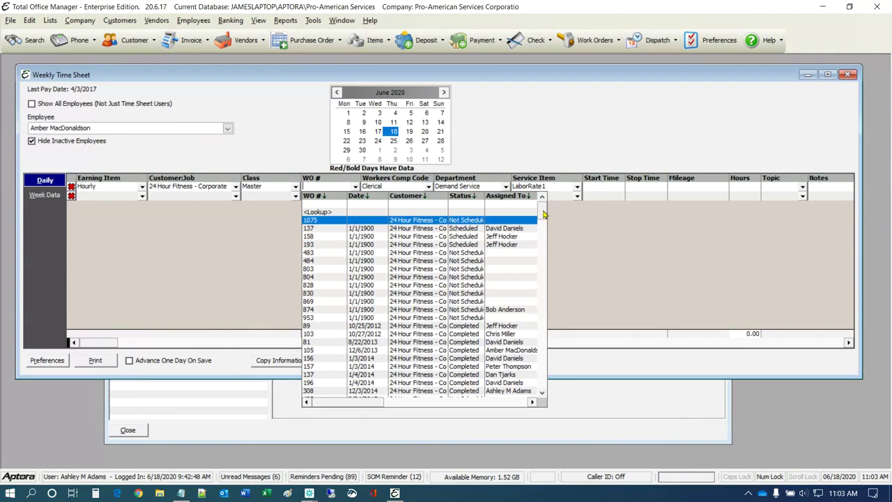
pyautogui.moveTo(543, 212)
pyautogui.mouseDown()
pyautogui.moveTo(552, 396)
pyautogui.moveTo(540, 208)
pyautogui.mouseUp()
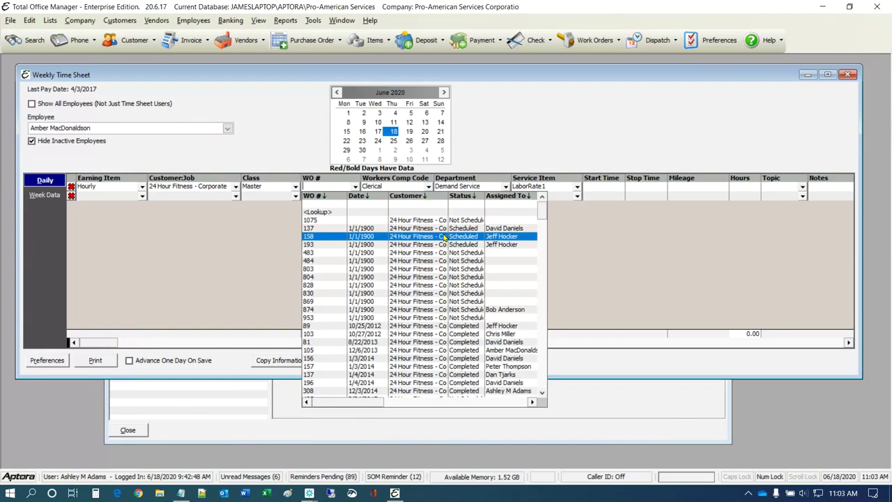
pyautogui.click(625, 398)
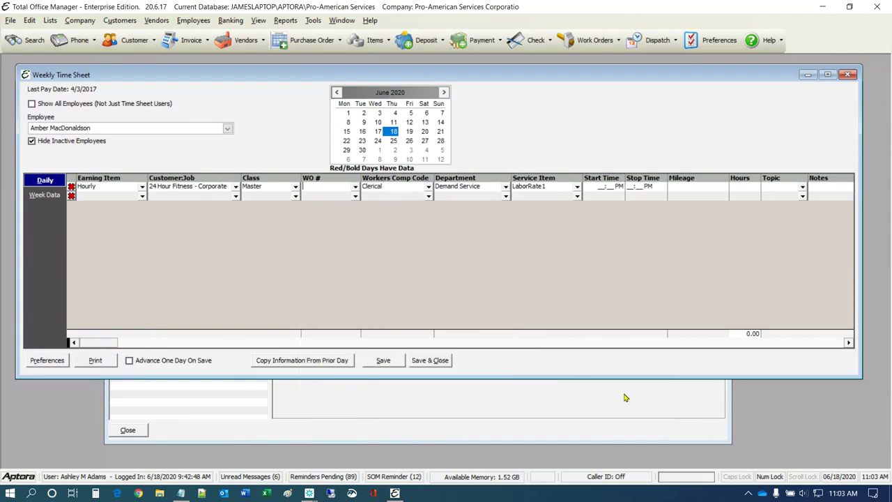
pyautogui.click(625, 398)
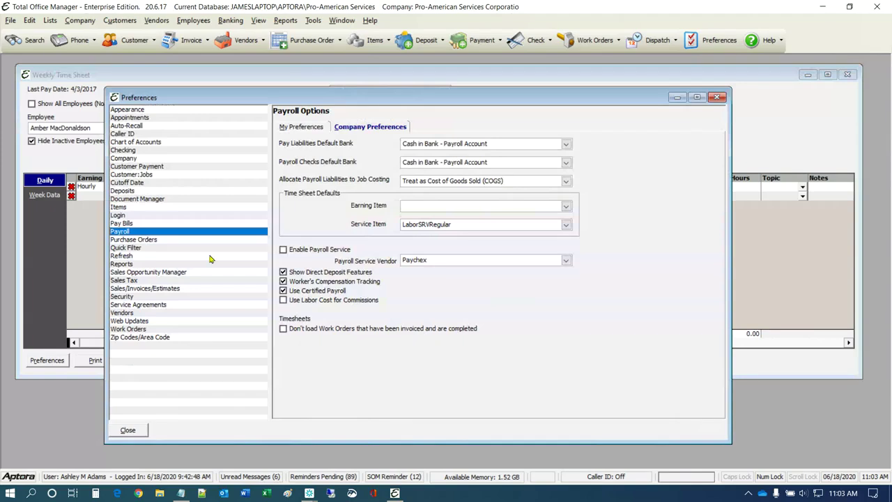
# Review the personal and company Purchase Orders preferences, including the available Rate Field options.
pyautogui.click(146, 240)
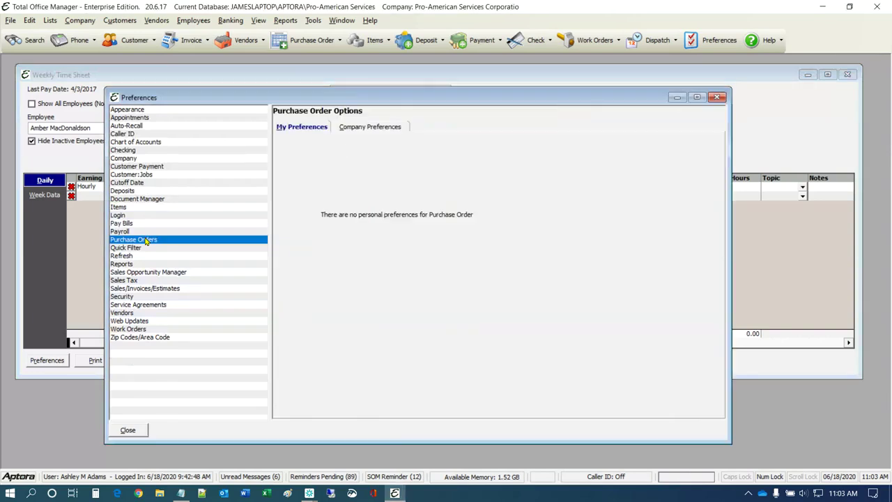
pyautogui.click(351, 128)
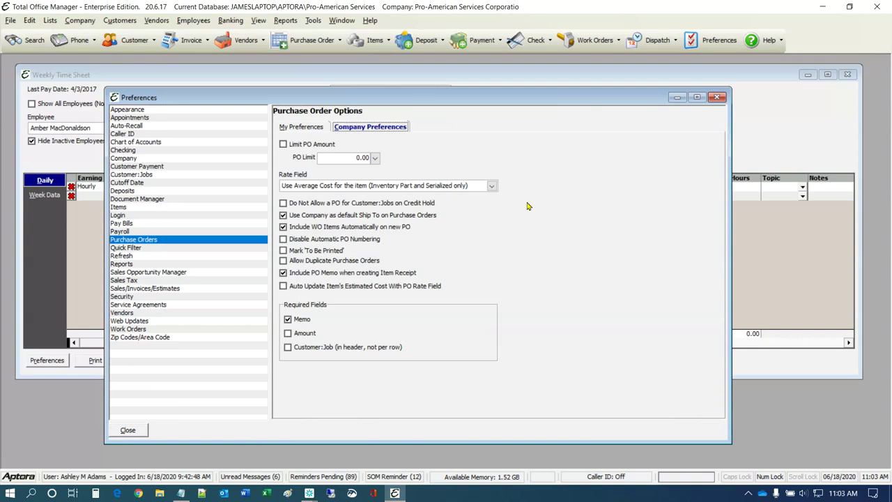
pyautogui.click(492, 186)
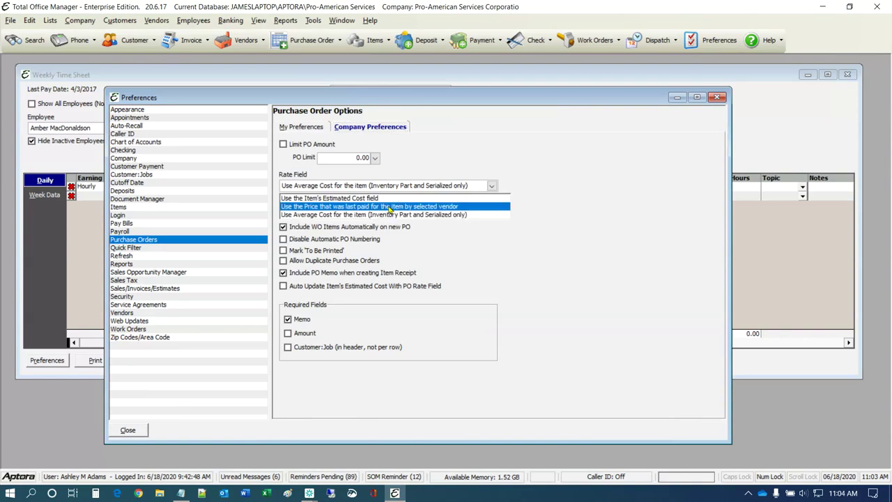
pyautogui.click(548, 194)
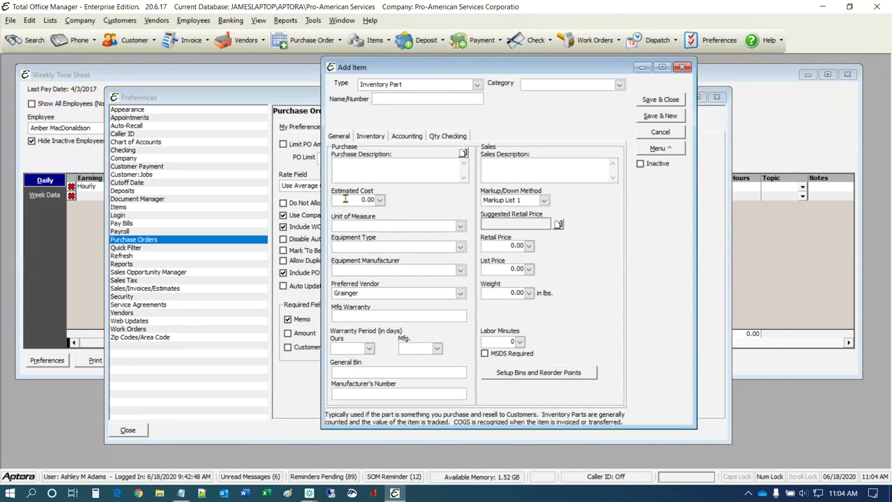
# Examine the Estimated Cost field on a new inventory part, close the form, and return to the company Purchase Orders preferences.
pyautogui.click(344, 199)
pyautogui.moveTo(458, 66); pyautogui.dragTo(585, 79)
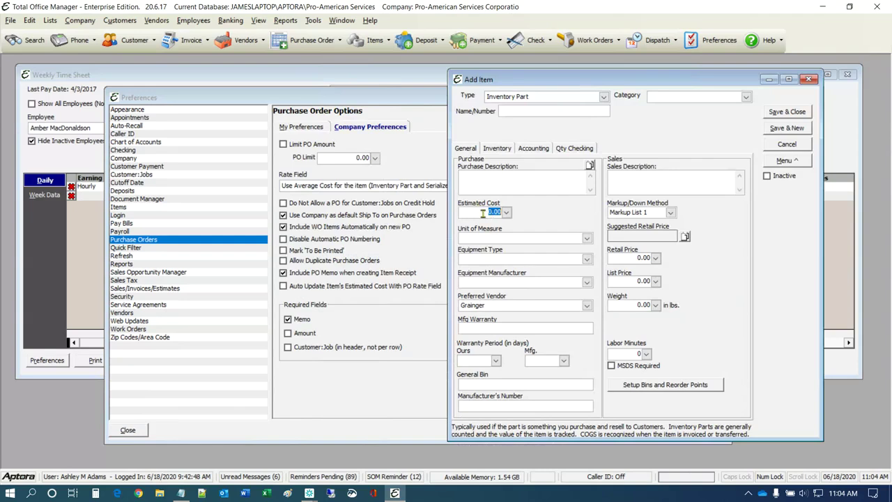
pyautogui.click(809, 80)
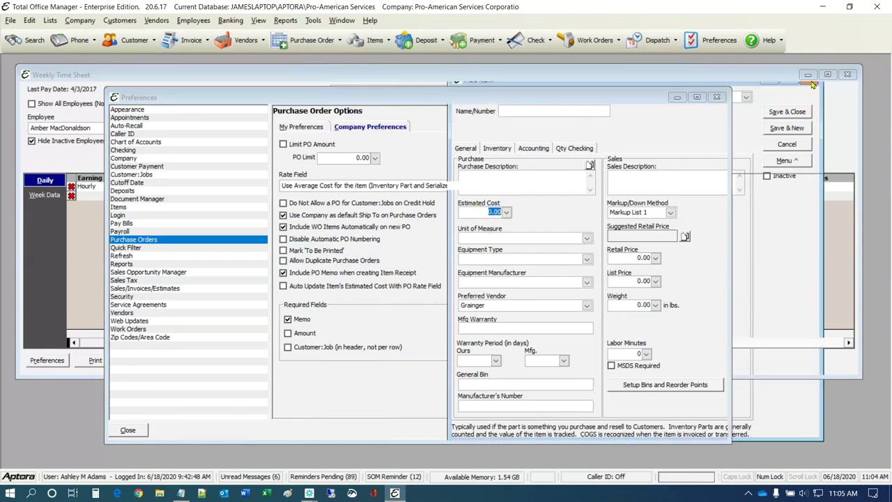
pyautogui.click(384, 128)
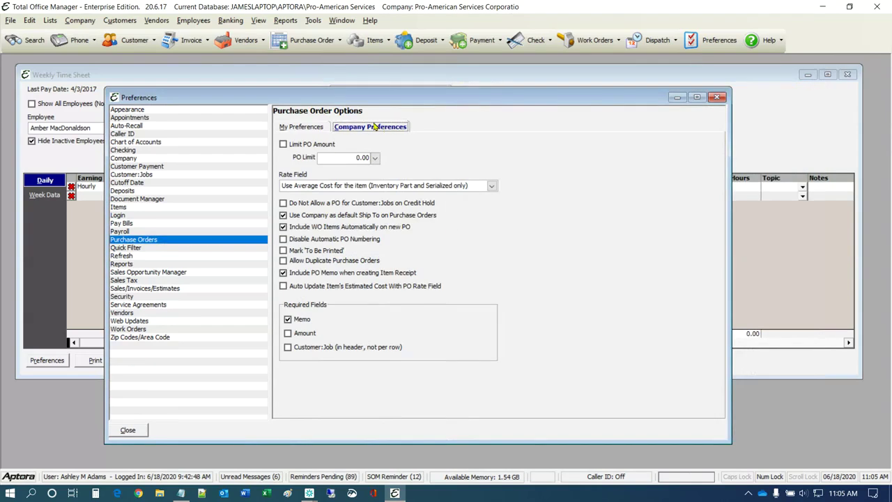
# View the personal Quick Filter preferences, try filtering the Customer:Job List by company name with "a", and close the list.
pyautogui.click(129, 248)
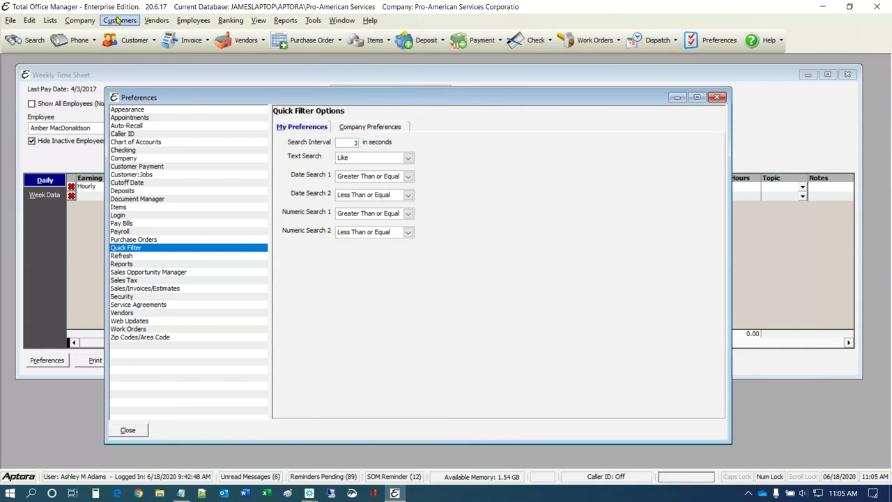
pyautogui.click(118, 21)
pyautogui.click(142, 49)
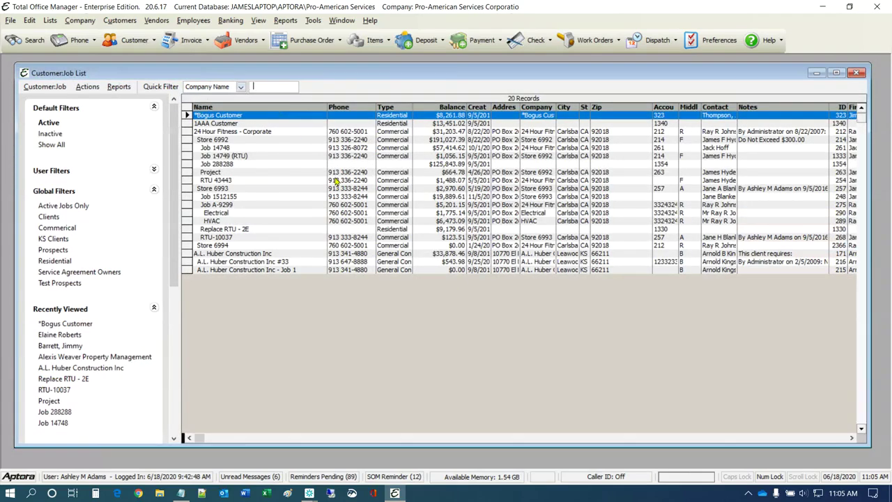
pyautogui.write('a')
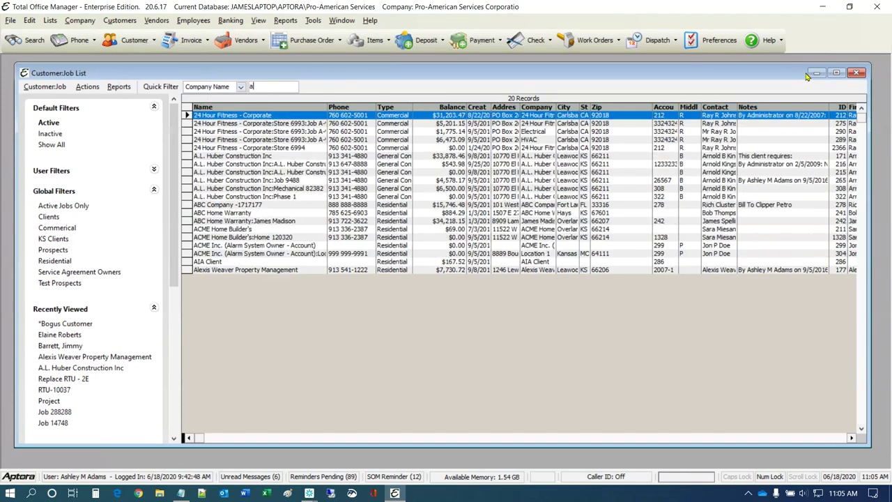
pyautogui.click(854, 74)
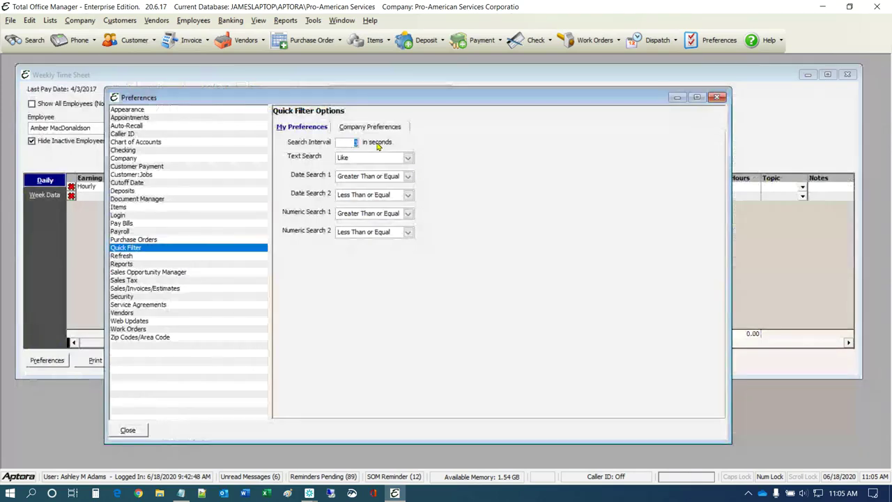
# Set the Quick Filter search interval to 3 seconds and Text Search to Like, and check the Date Search 1 choices and company preferences.
pyautogui.write('3')
pyautogui.click(408, 158)
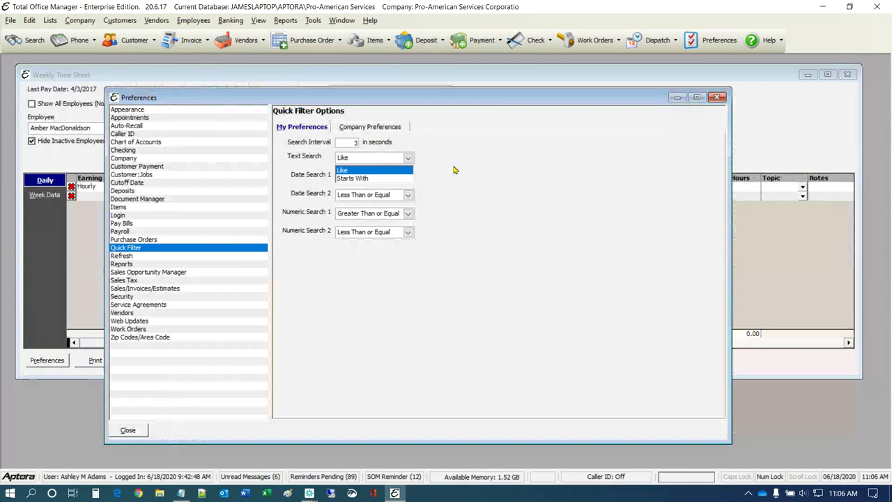
pyautogui.click(379, 171)
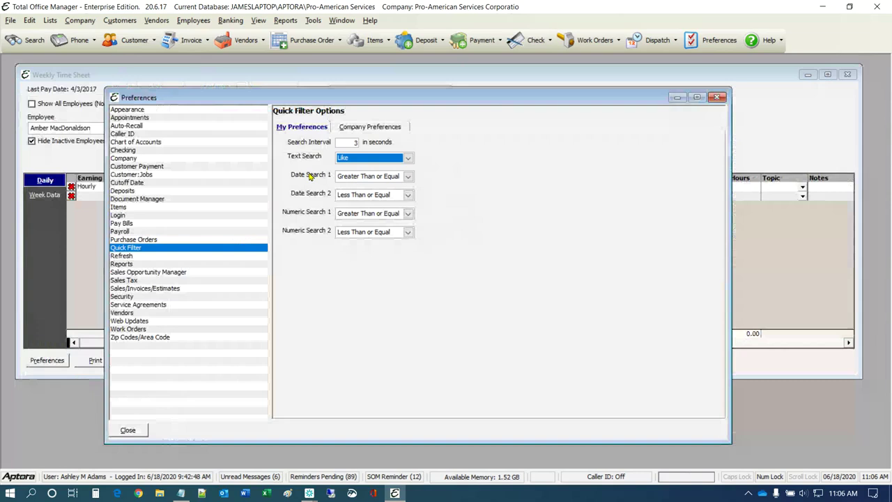
pyautogui.click(409, 177)
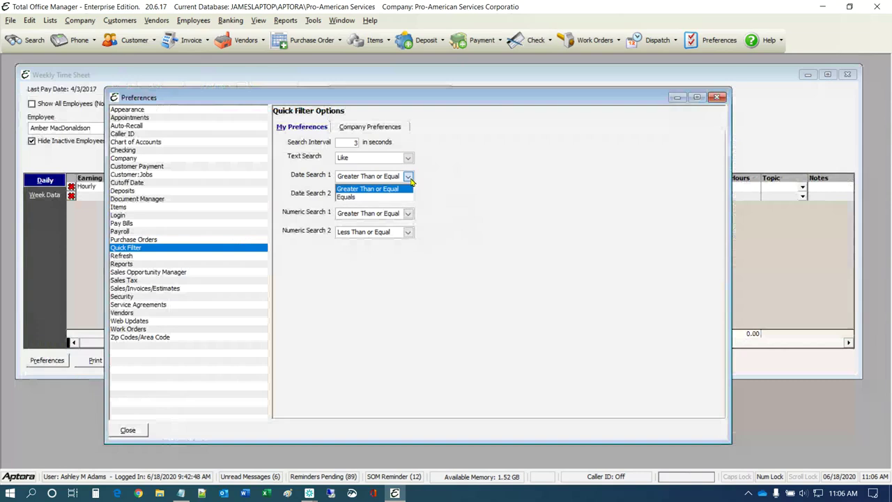
pyautogui.click(442, 181)
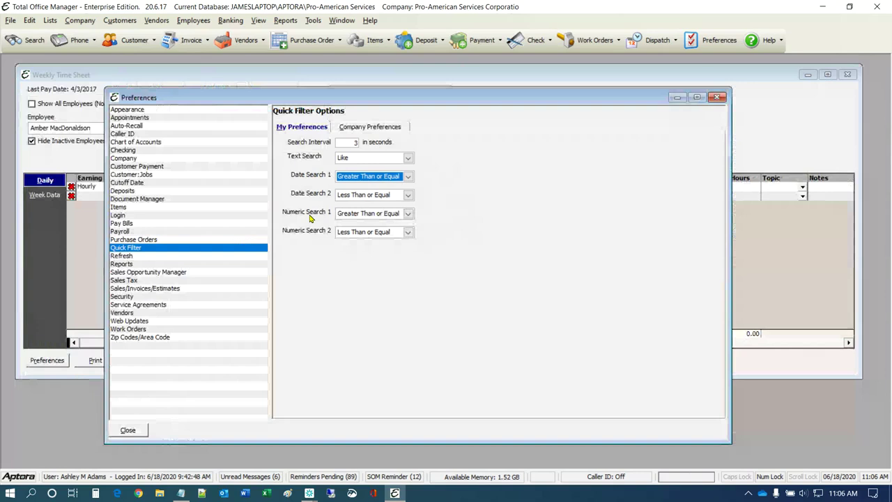
pyautogui.click(348, 127)
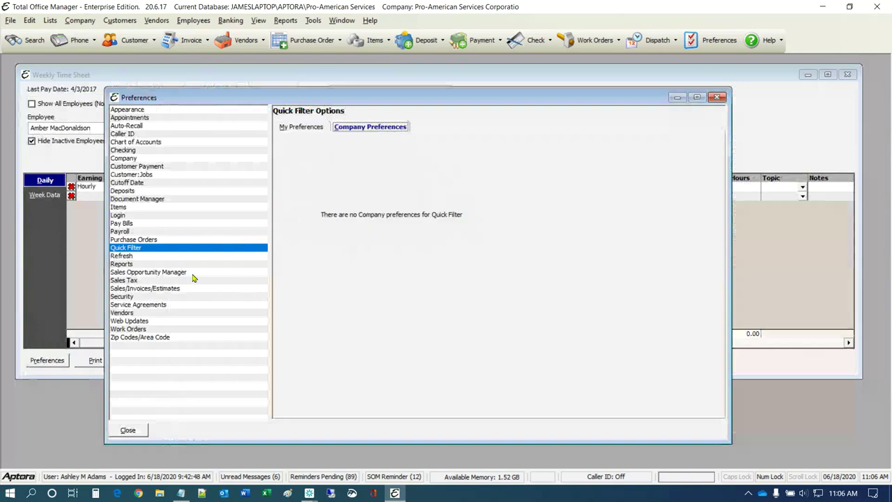
# View the personal Refresh preferences, and show the Information Center briefly before hiding it again.
pyautogui.click(128, 257)
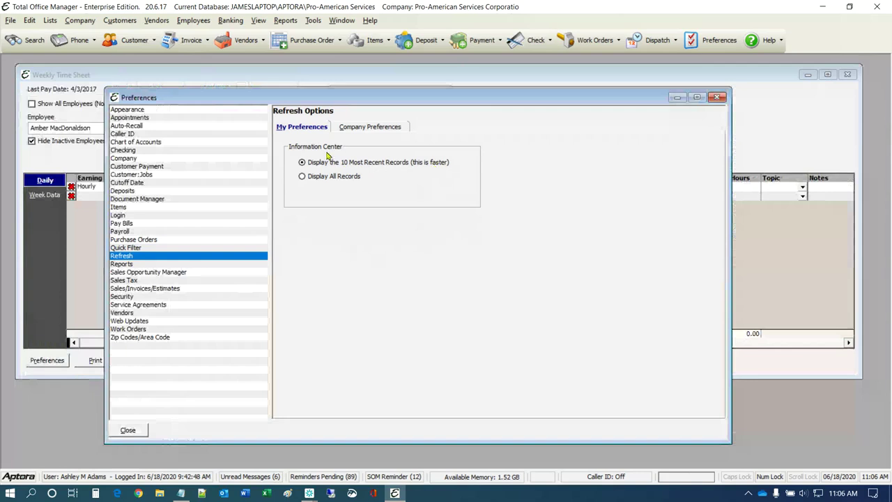
pyautogui.click(263, 20)
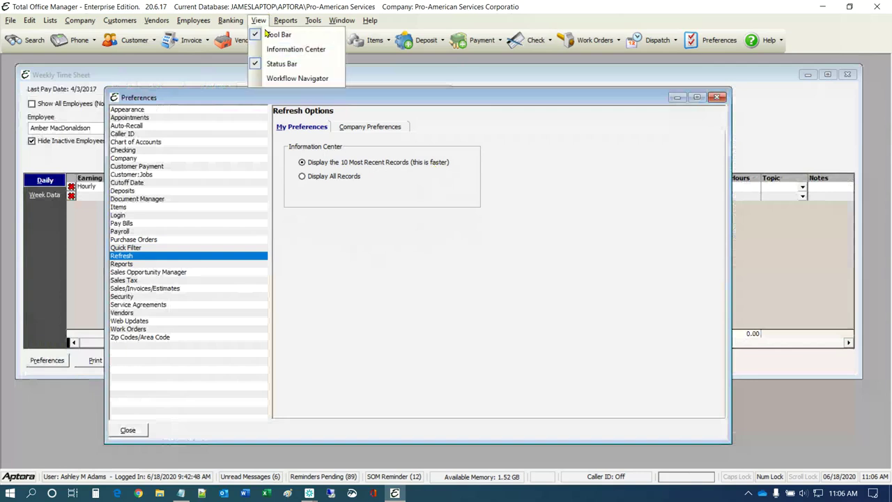
pyautogui.click(286, 49)
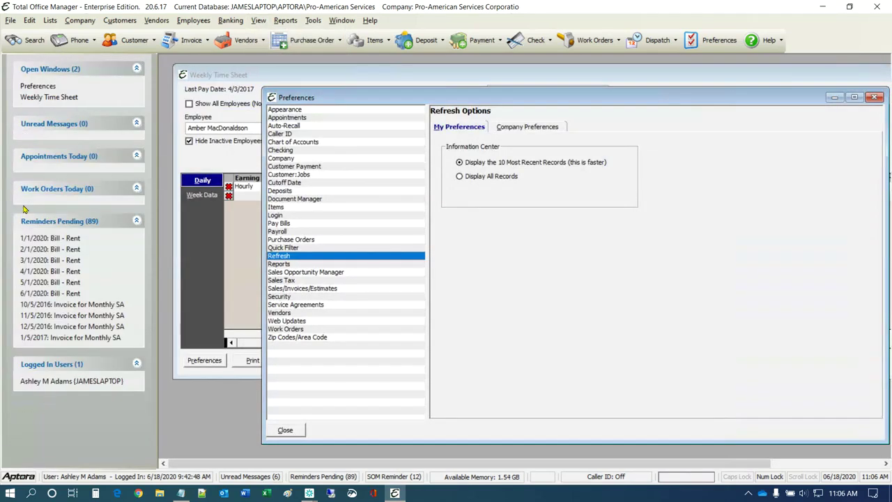
pyautogui.click(258, 21)
pyautogui.click(271, 48)
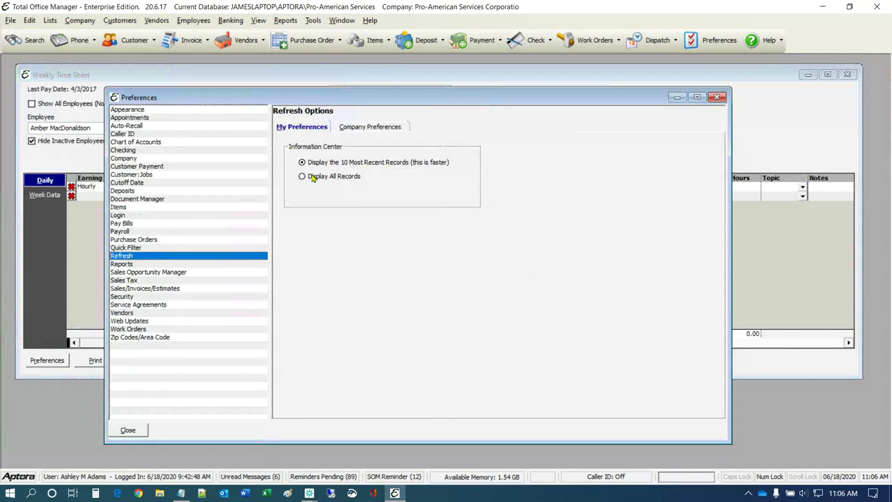
# Check the company Refresh preferences, and open the Customer:Job List to browse several of its records.
pyautogui.click(357, 126)
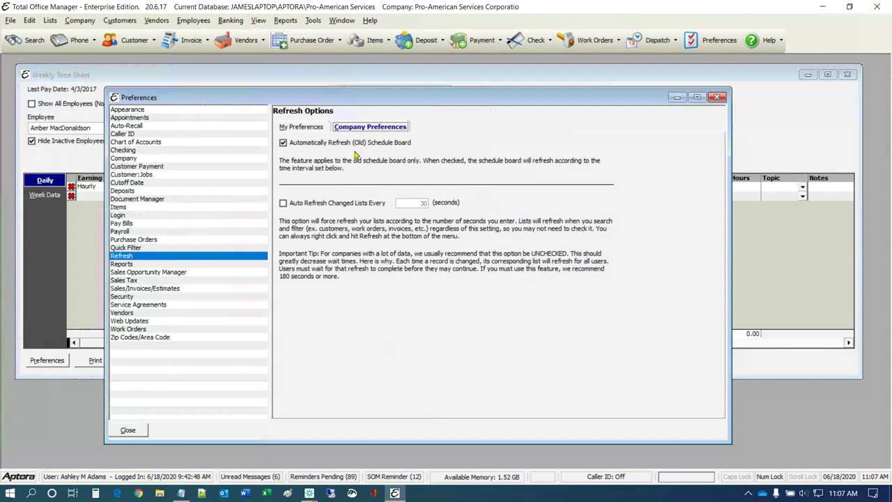
pyautogui.click(122, 21)
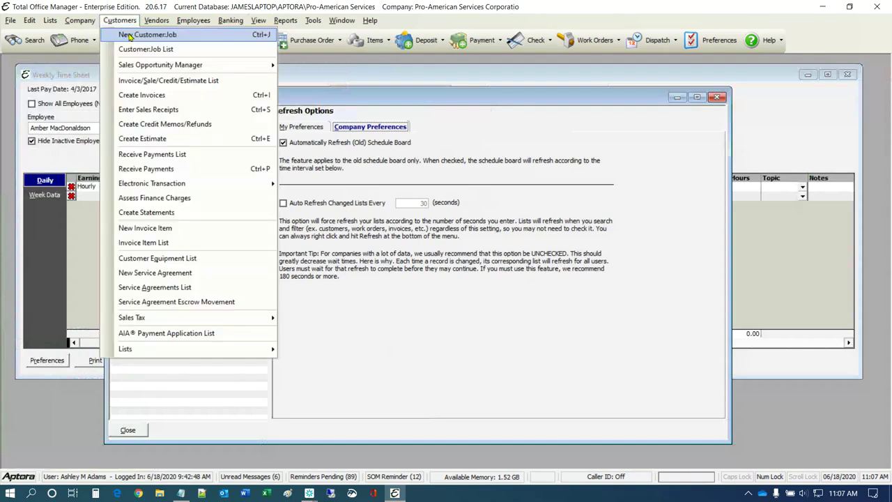
pyautogui.click(129, 46)
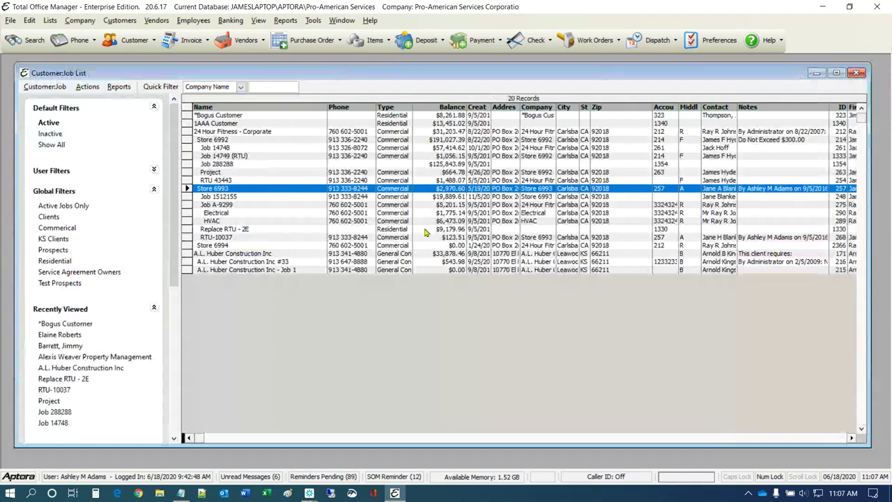
pyautogui.click(249, 132)
pyautogui.click(256, 206)
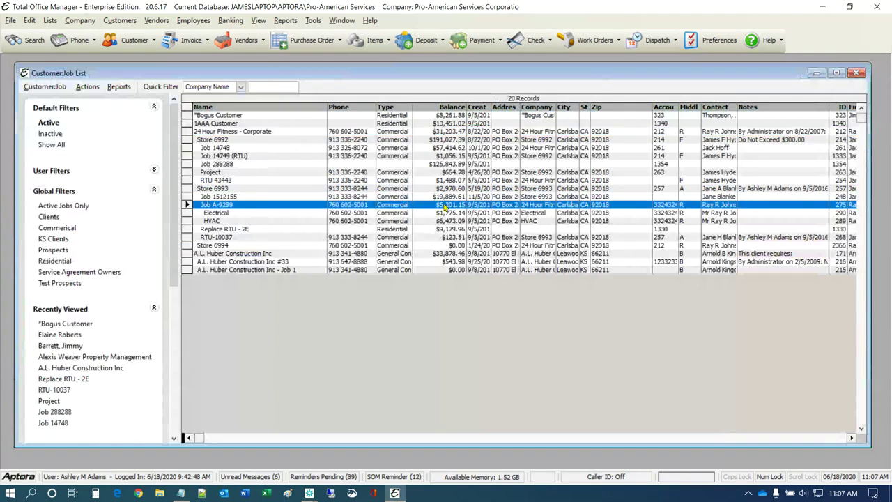
pyautogui.click(421, 247)
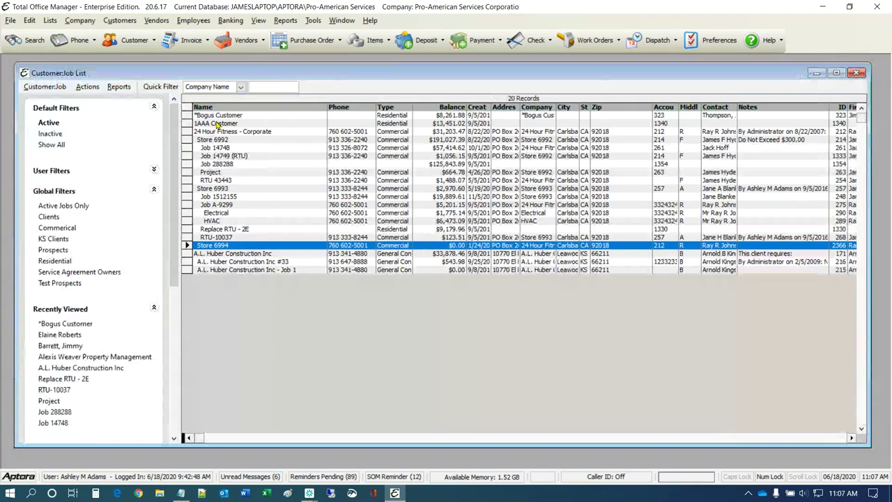
# Move the Customer:Job List window down, switch to the Weekly Time Sheet and return to the list.
pyautogui.click(269, 87)
pyautogui.moveTo(543, 76); pyautogui.dragTo(543, 96)
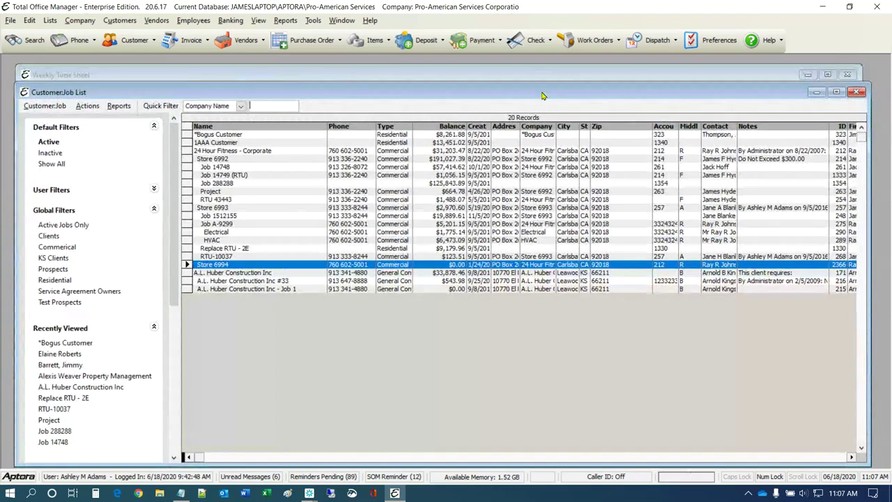
pyautogui.click(550, 76)
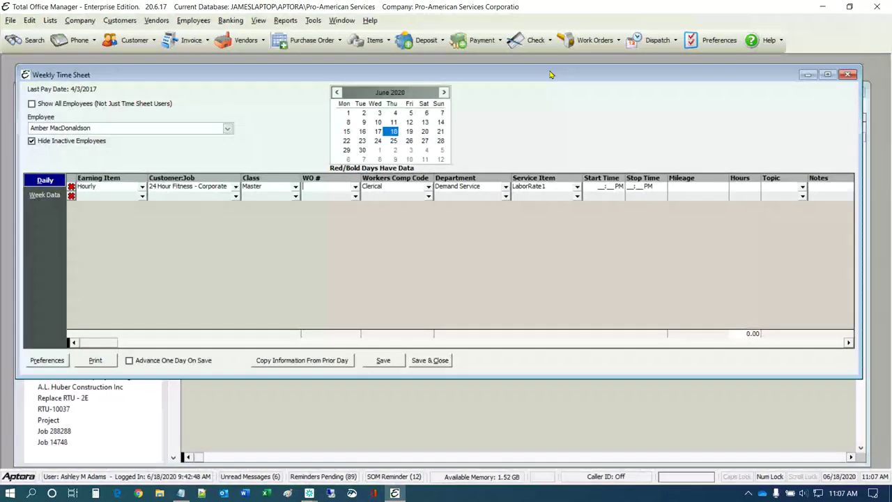
pyautogui.click(513, 394)
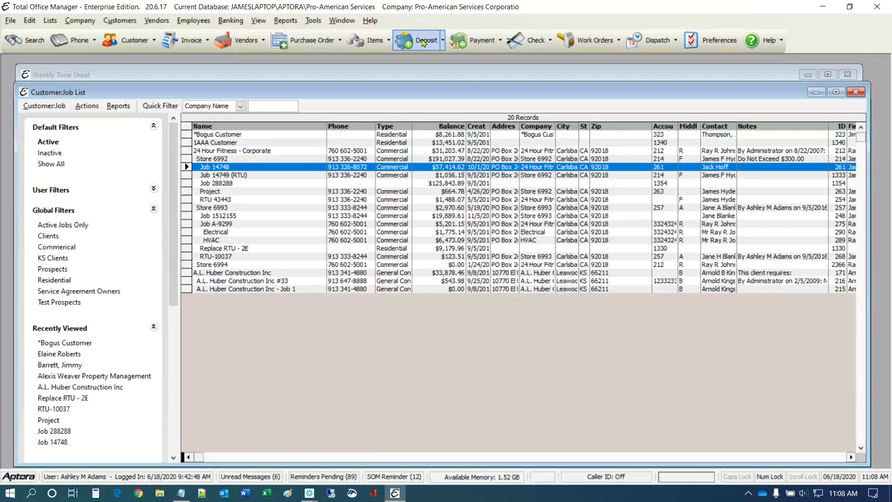
pyautogui.click(471, 216)
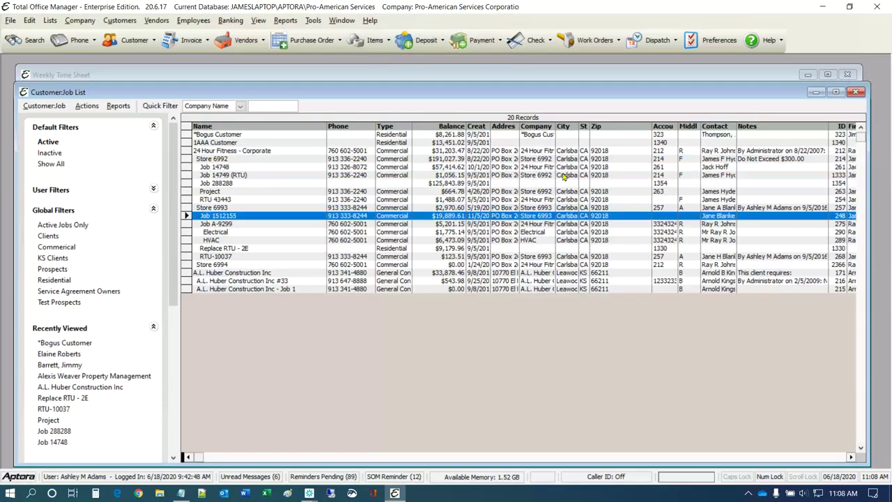
# Return to the company Refresh preferences and toggle Auto Refresh Changed Lists on and back off.
pyautogui.click(341, 21)
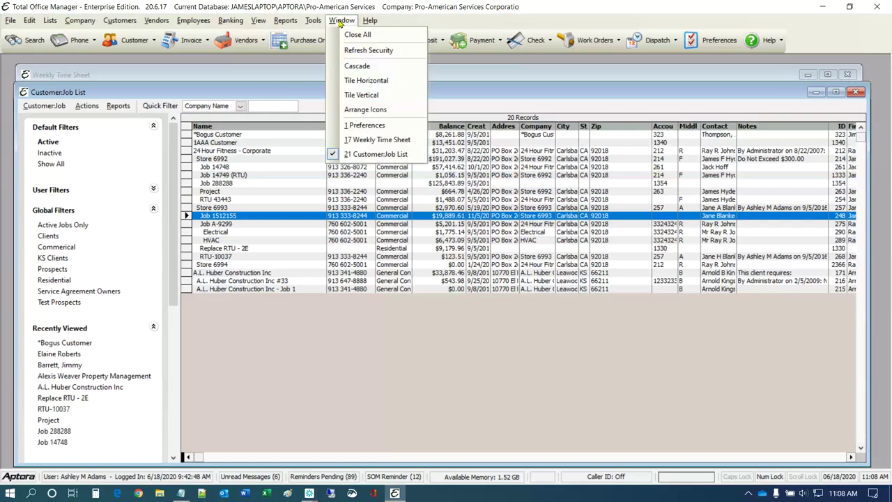
pyautogui.click(380, 125)
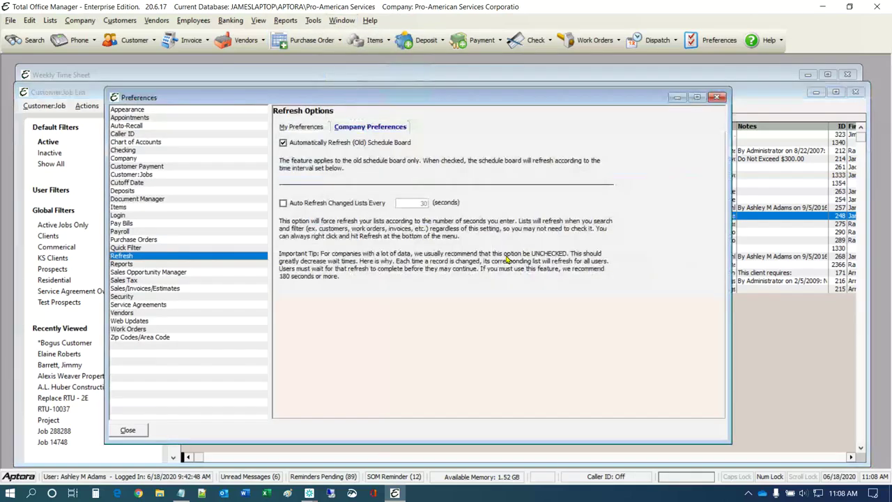
pyautogui.click(283, 202)
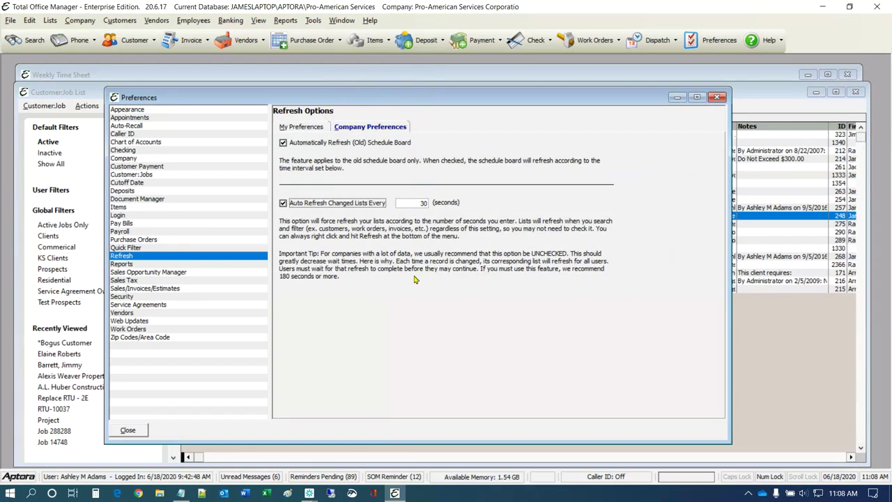
pyautogui.click(283, 203)
# Review the personal and company Reports preferences, and look over the available report categories.
pyautogui.click(122, 265)
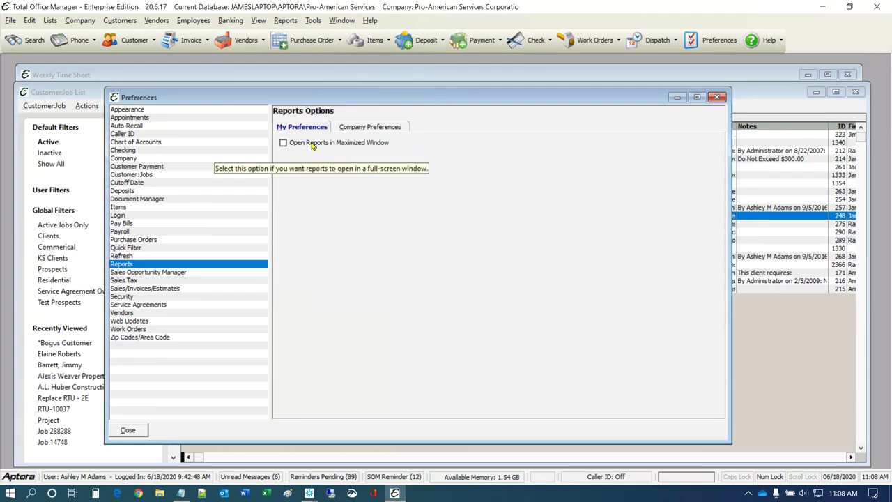
pyautogui.click(285, 20)
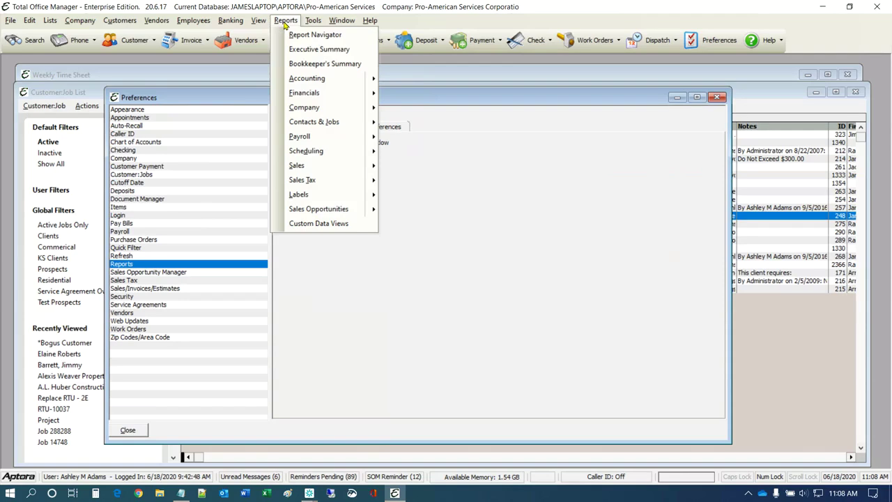
pyautogui.click(469, 214)
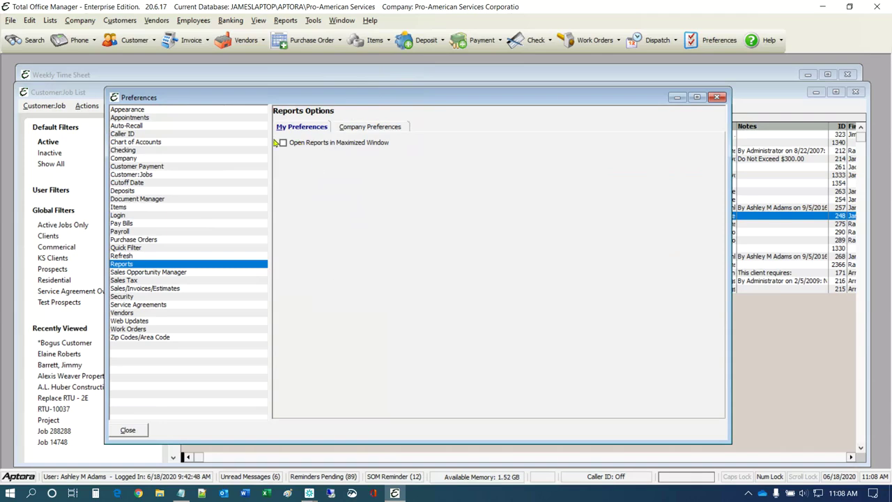
pyautogui.click(364, 126)
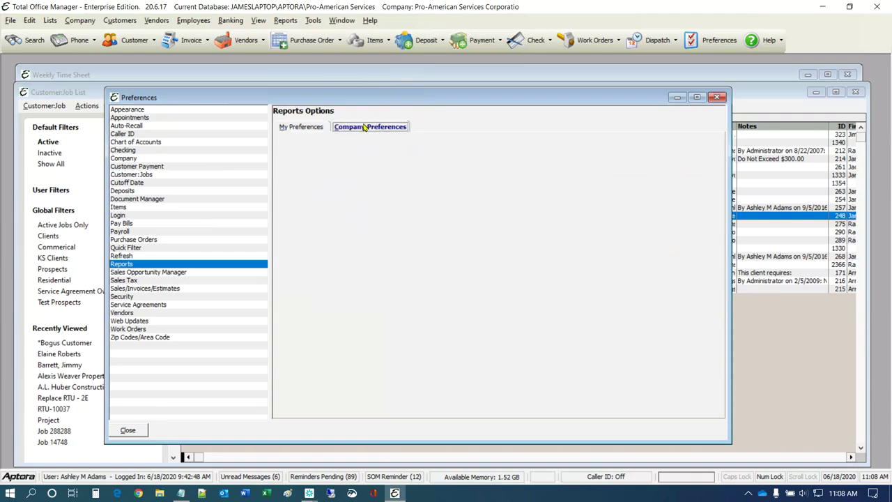
pyautogui.click(299, 126)
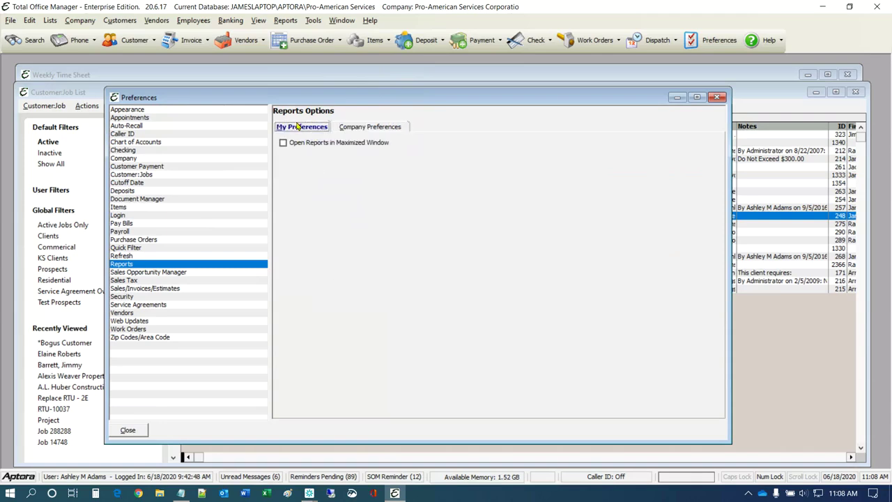
# Review the company preferences for Sales Opportunity Manager and Sales Tax, and locate the Sales Opportunity Manager entry among the customer commands.
pyautogui.click(157, 272)
pyautogui.click(365, 128)
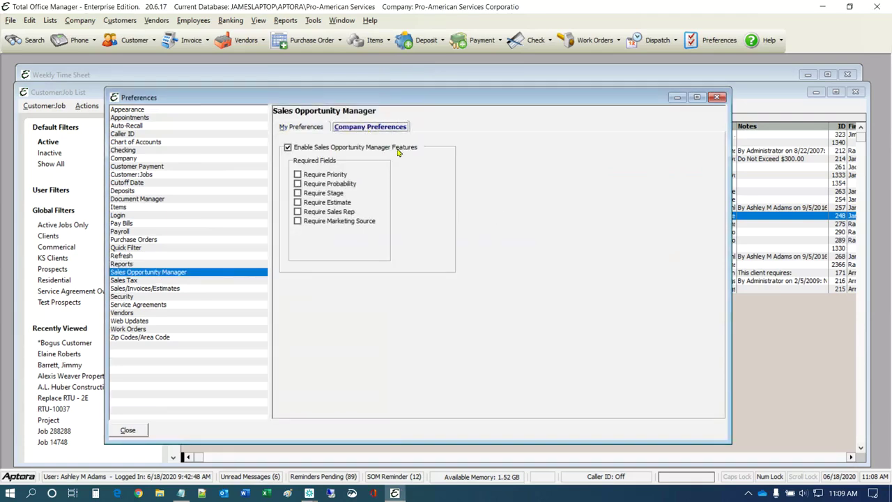
pyautogui.click(123, 20)
pyautogui.moveTo(138, 64)
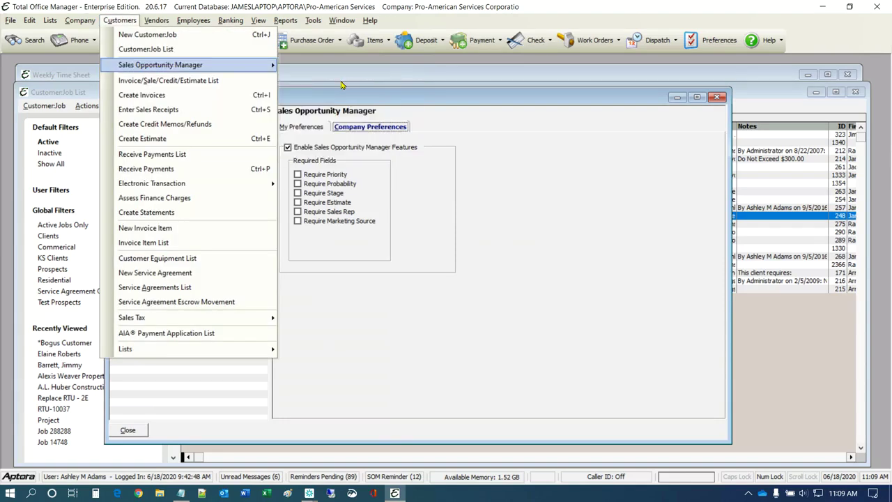
pyautogui.click(503, 210)
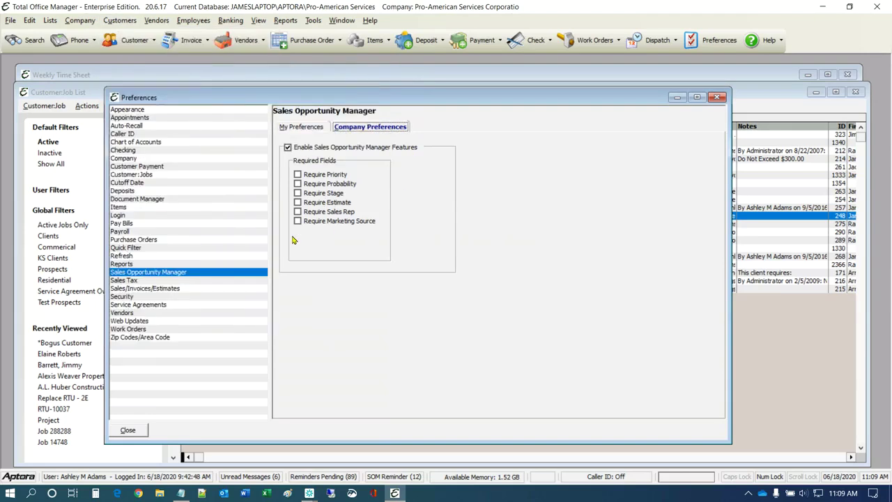
pyautogui.click(129, 281)
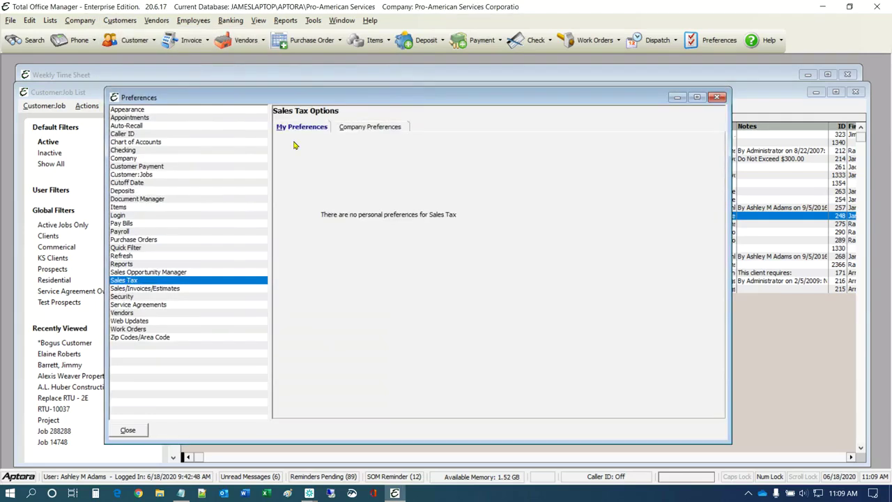
pyautogui.click(376, 127)
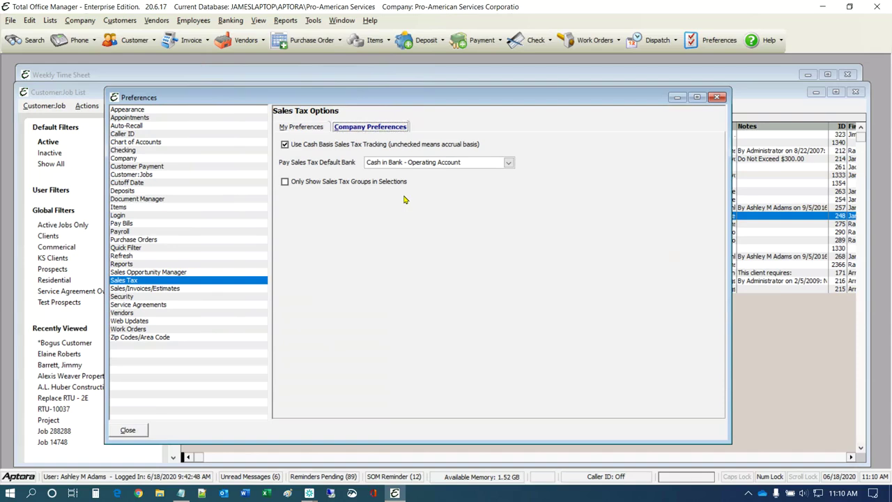
# In the personal Sales/Invoices/Estimates preferences, enable Warn When Selling Out of Stock Items and Prompt Create PO When Selling Out of Stock Items.
pyautogui.click(166, 290)
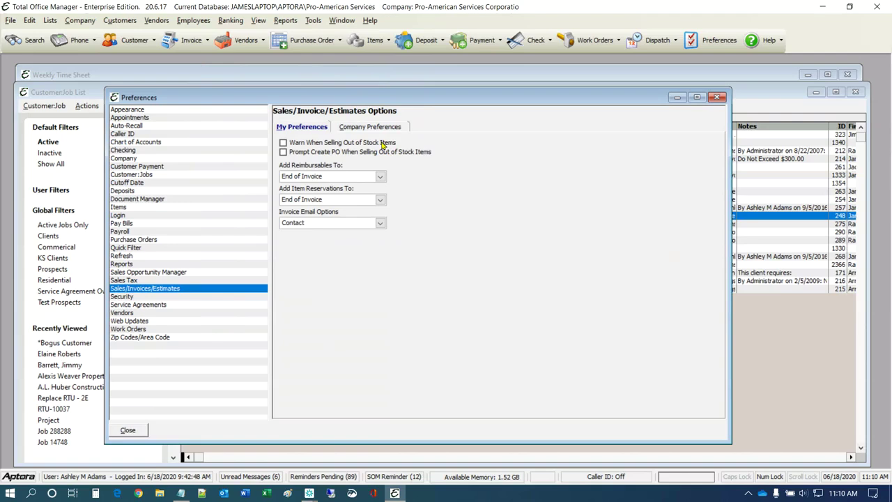
pyautogui.click(283, 143)
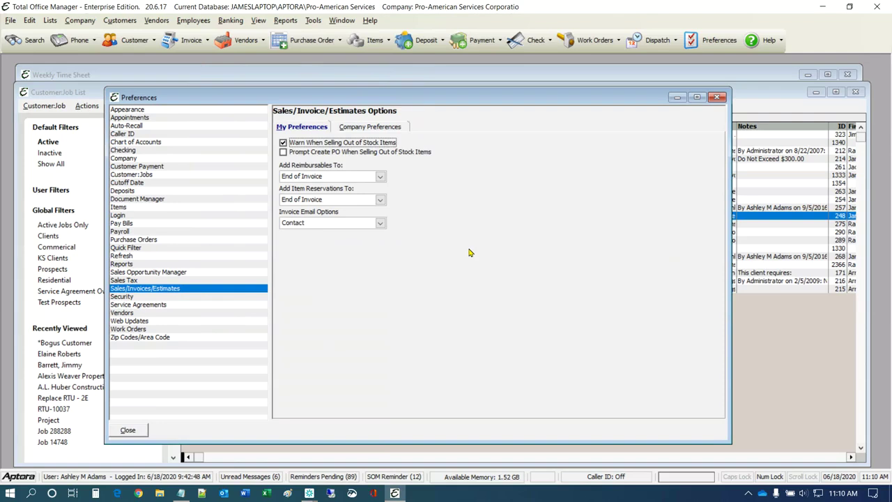
pyautogui.click(284, 152)
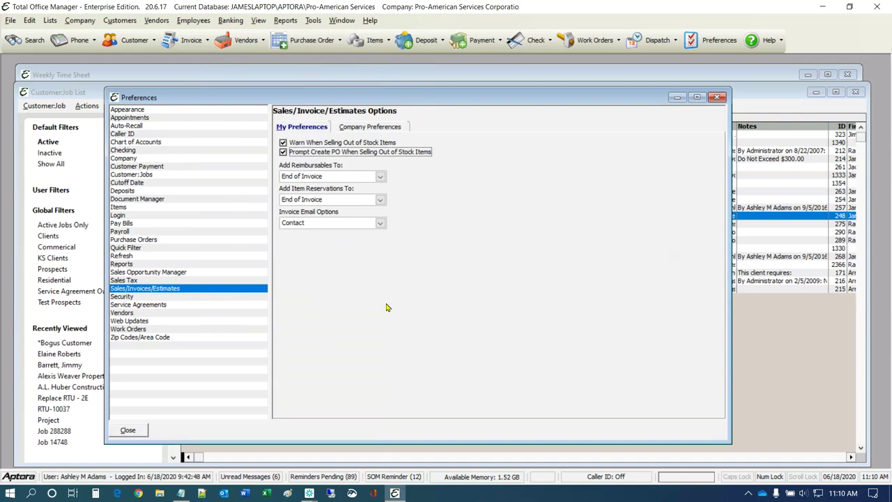
# Examine the choices for Add Reimbursables To, Add Item Reservations To and Invoice Email Options.
pyautogui.click(379, 177)
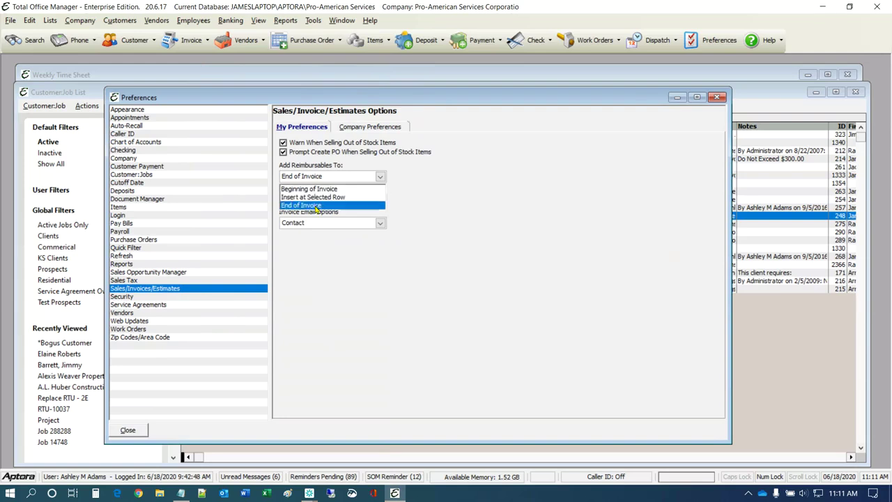
pyautogui.click(429, 189)
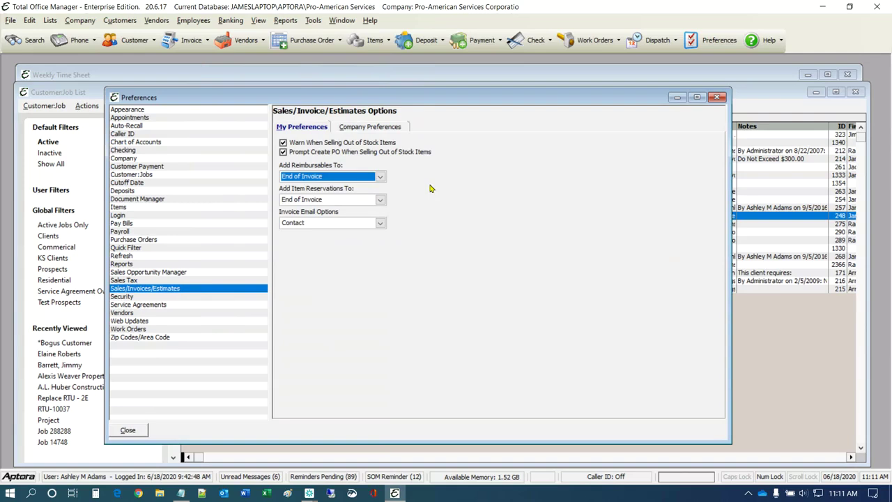
pyautogui.click(380, 200)
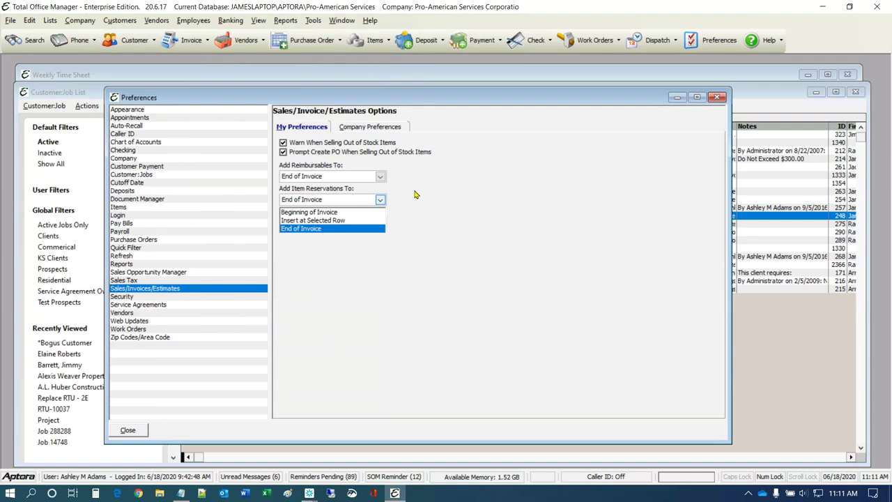
pyautogui.click(415, 194)
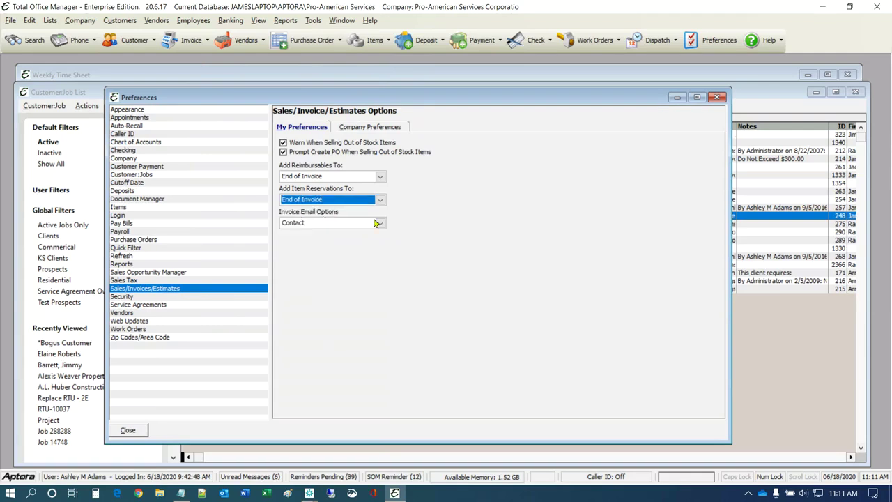
pyautogui.click(379, 224)
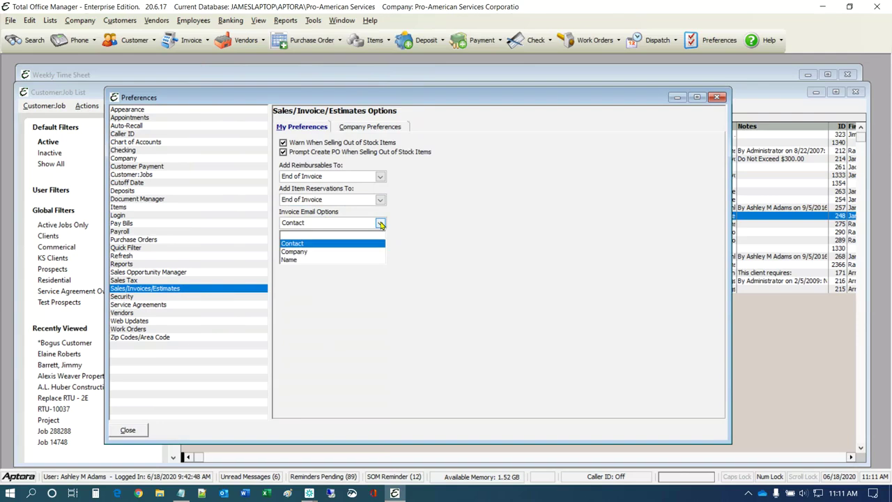
pyautogui.click(438, 216)
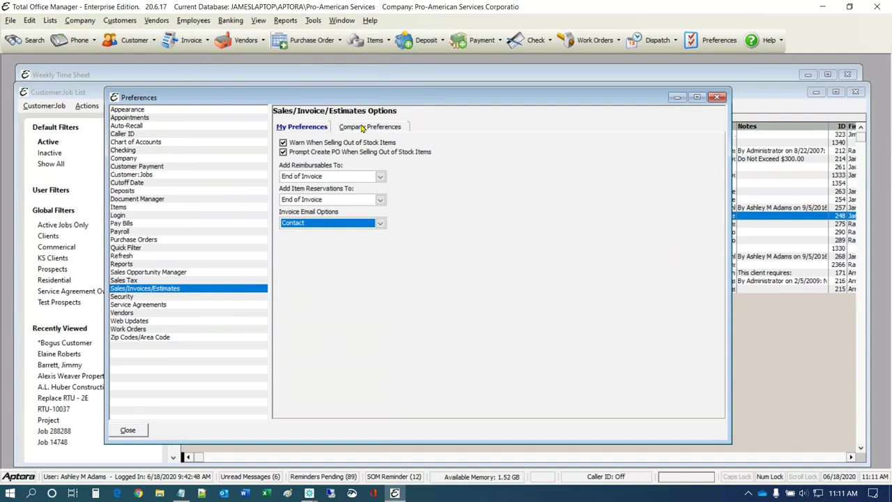
# Review the company Sales/Invoices/Estimates preferences and examine the choices for Bill to Address Line 1.
pyautogui.click(361, 128)
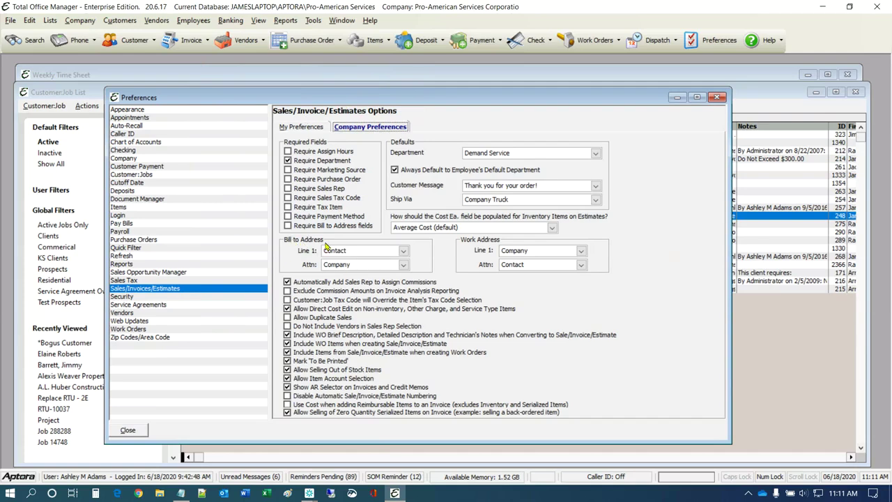
pyautogui.click(404, 250)
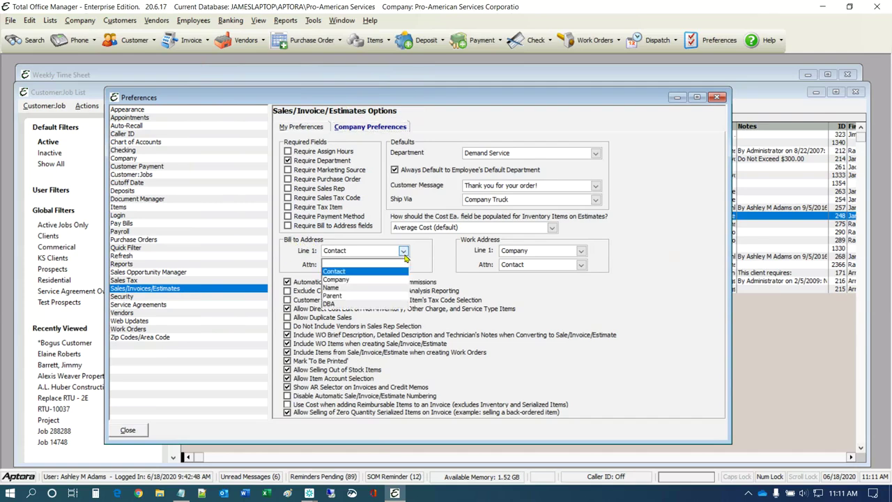
pyautogui.click(419, 260)
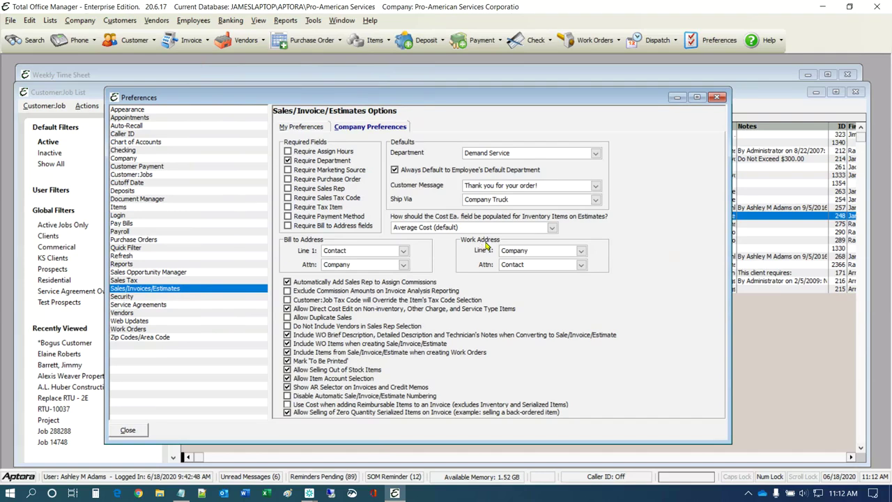
# Clear the default Department in the company Sales/Invoices/Estimates preferences by choosing the blank entry.
pyautogui.click(596, 153)
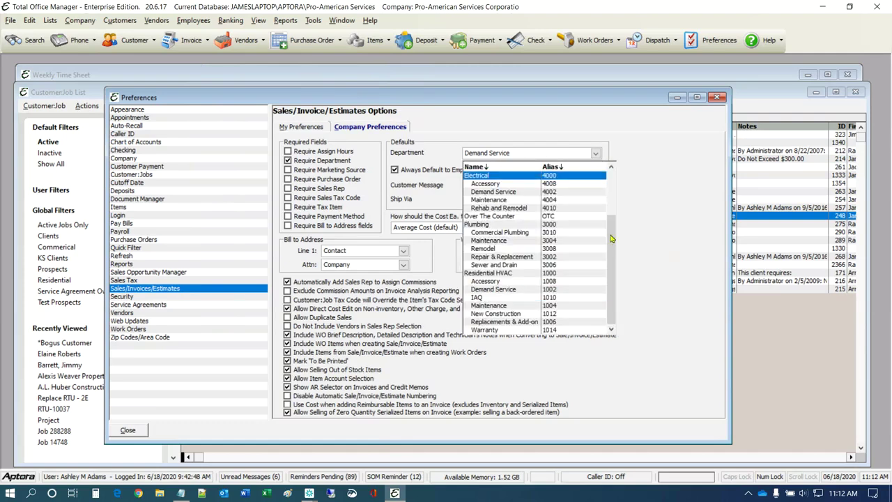
pyautogui.scroll(3, 605, 184)
pyautogui.click(480, 177)
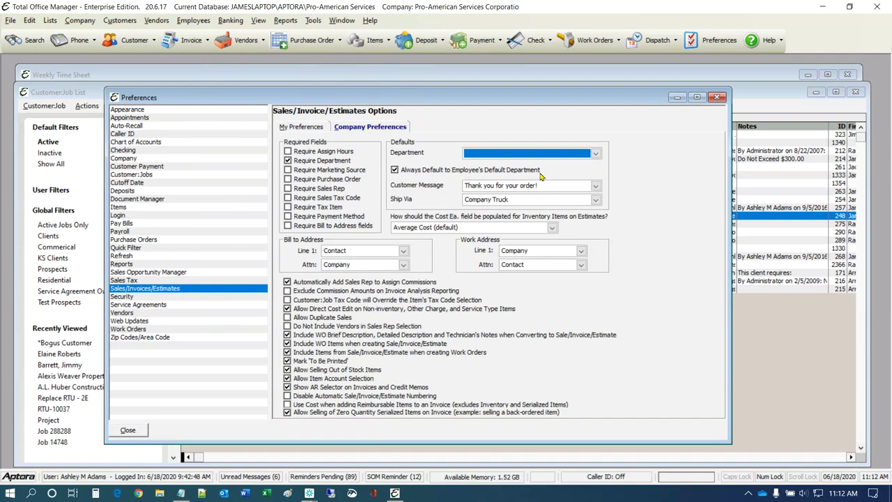
# Disable Always Default to Employee's Default Department and Allow Selling Out of Stock Items for the company.
pyautogui.moveTo(541, 175)
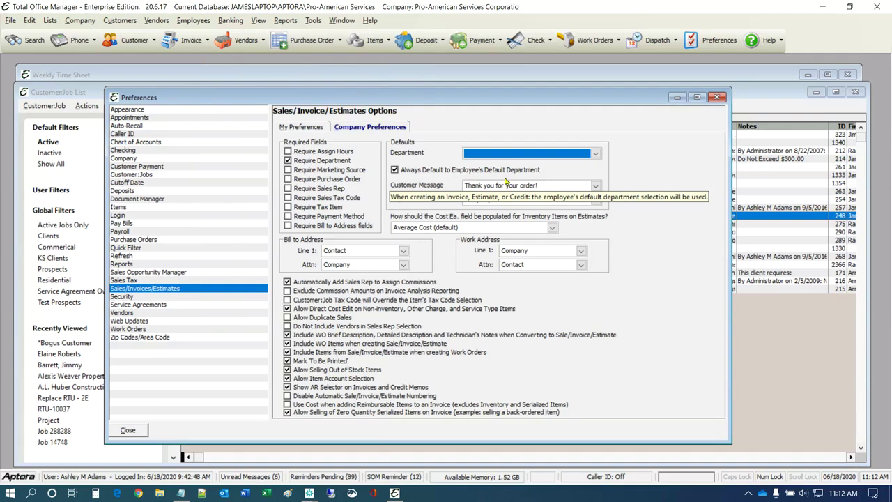
pyautogui.click(395, 170)
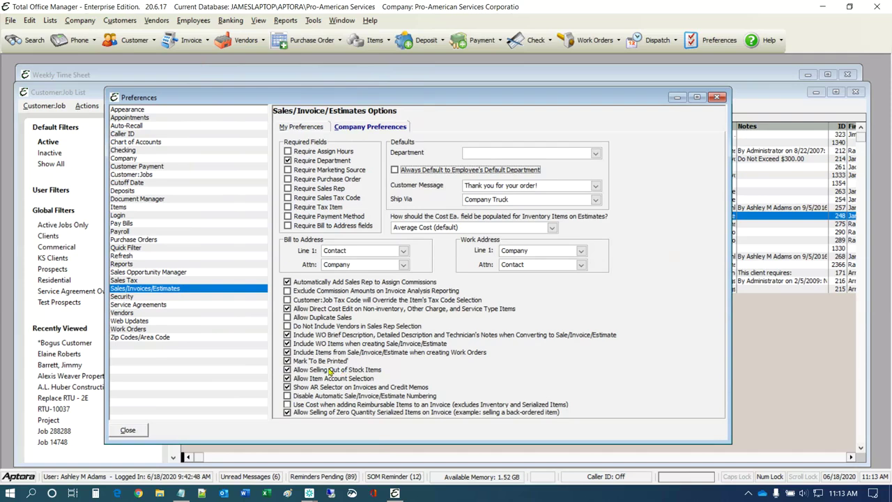
pyautogui.click(287, 371)
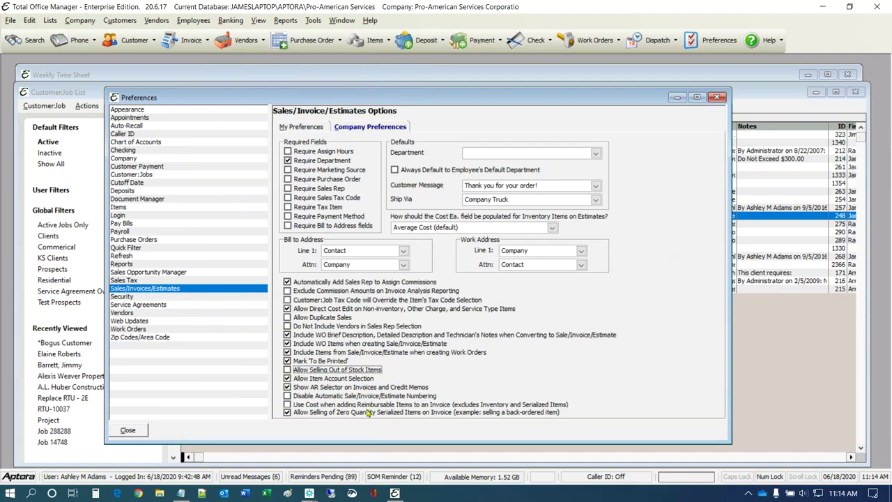
pyautogui.moveTo(477, 416)
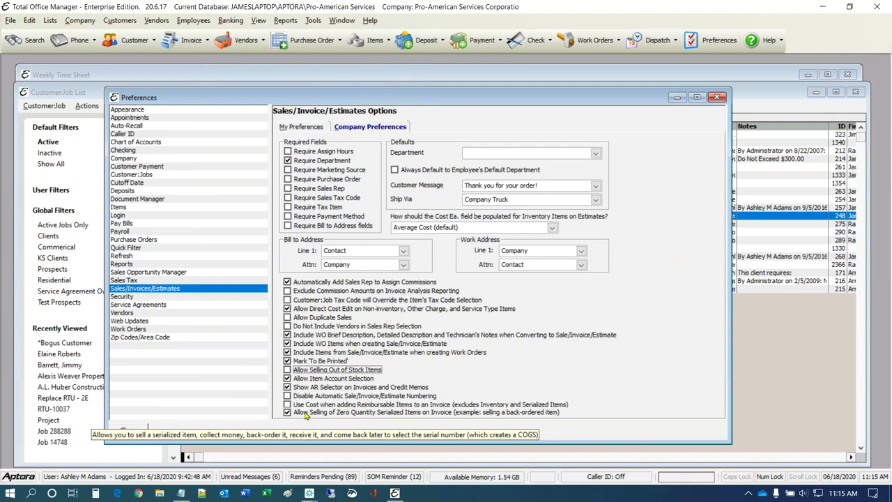
# Review the company Security preferences, including the print and email approval requirements, and open the Users List.
pyautogui.click(121, 296)
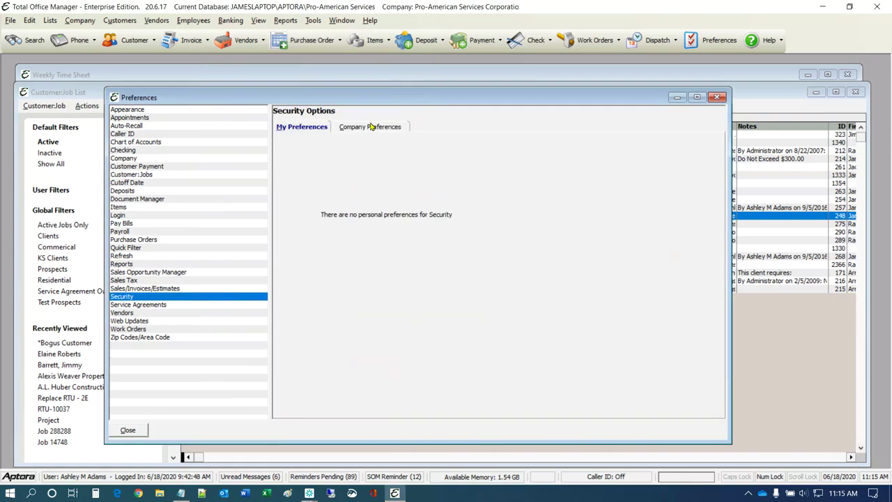
pyautogui.click(370, 126)
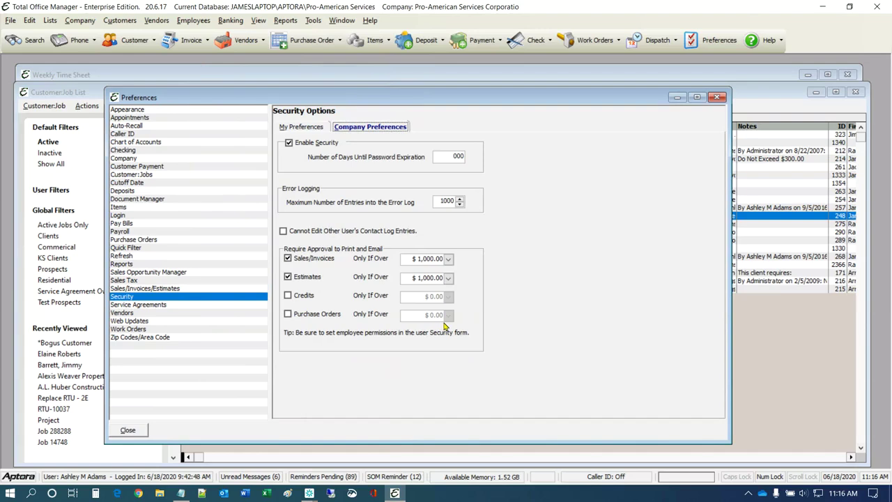
pyautogui.click(79, 22)
pyautogui.click(83, 52)
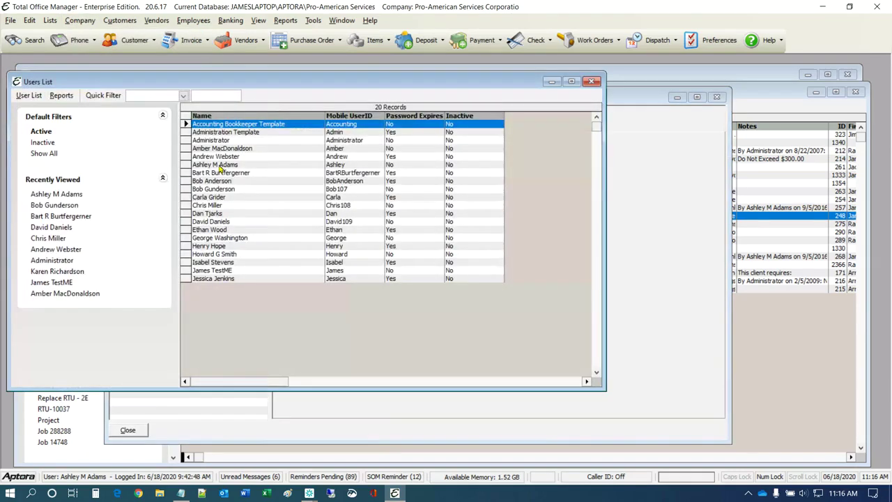
# Open the logged-in user's security settings, inspect the Approval Process options on the final page, and close them.
pyautogui.click(217, 165)
pyautogui.doubleClick(217, 165)
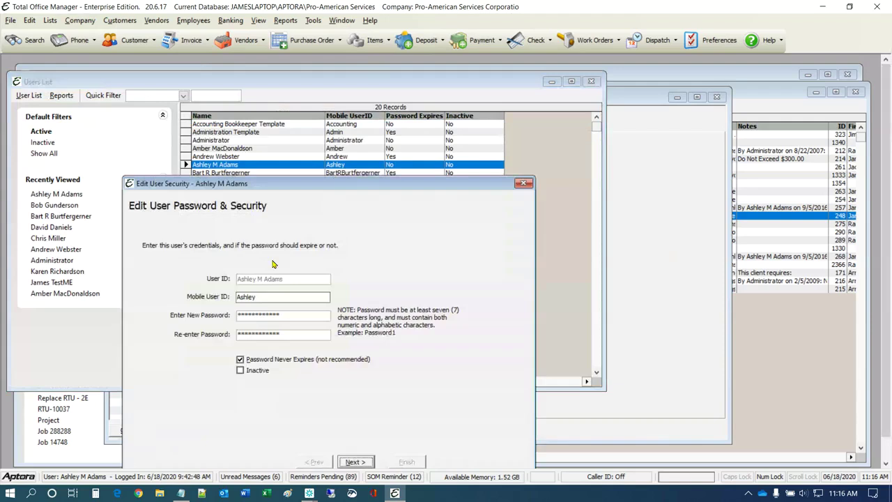
pyautogui.click(355, 462)
pyautogui.click(352, 462)
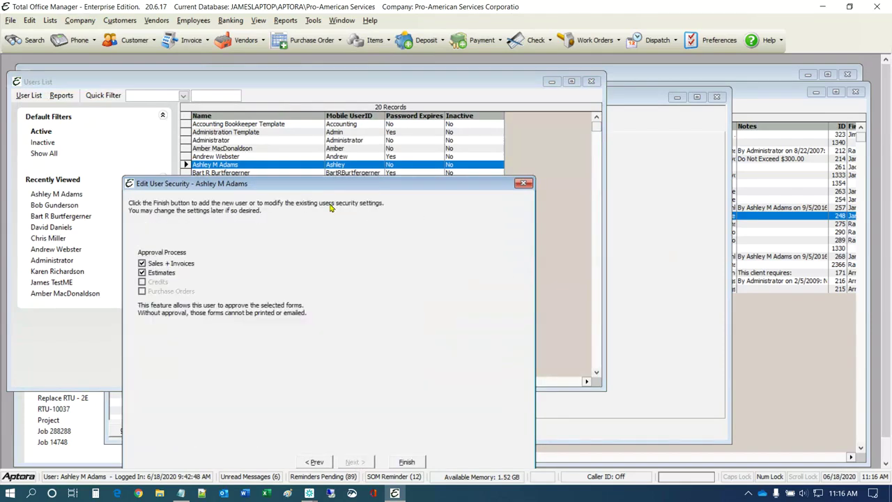
pyautogui.moveTo(322, 179); pyautogui.dragTo(263, 79)
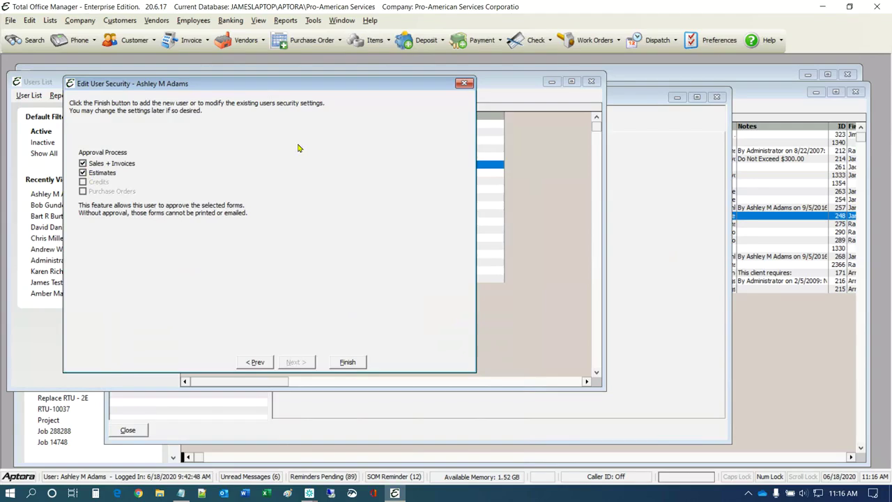
pyautogui.press('Return')
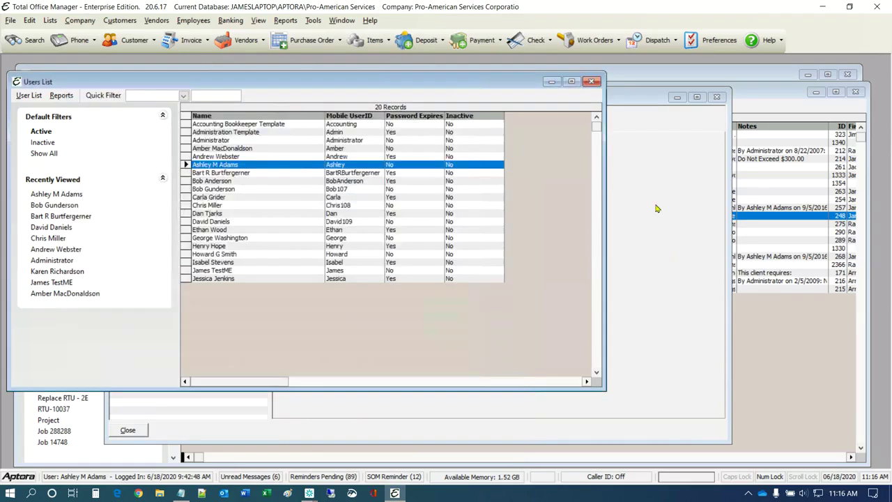
# Set company Service Agreement Batch Renewals to Extend Dates on Existing SA's, and locate the Service Agreements List among the customer commands.
pyautogui.click(143, 305)
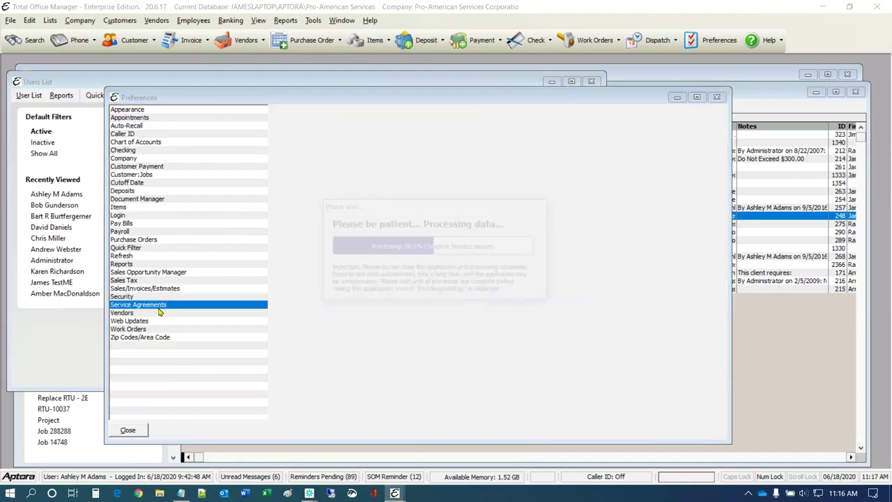
pyautogui.click(373, 128)
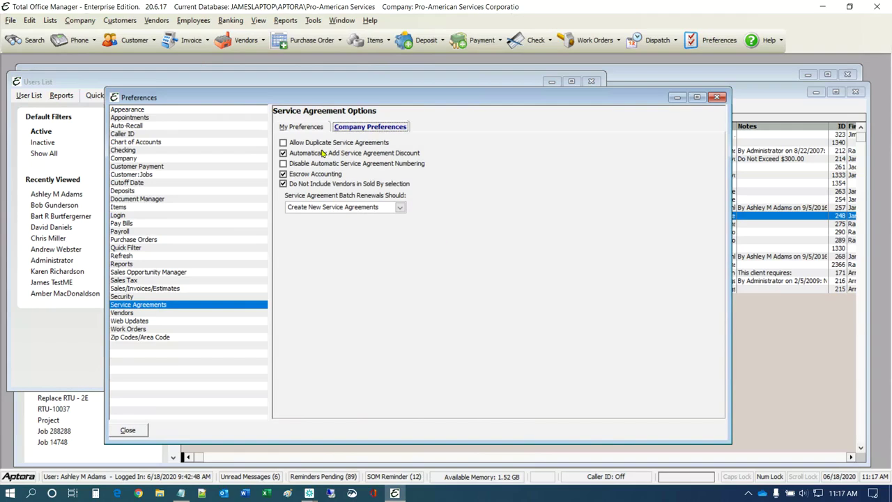
pyautogui.moveTo(408, 154)
pyautogui.click(401, 207)
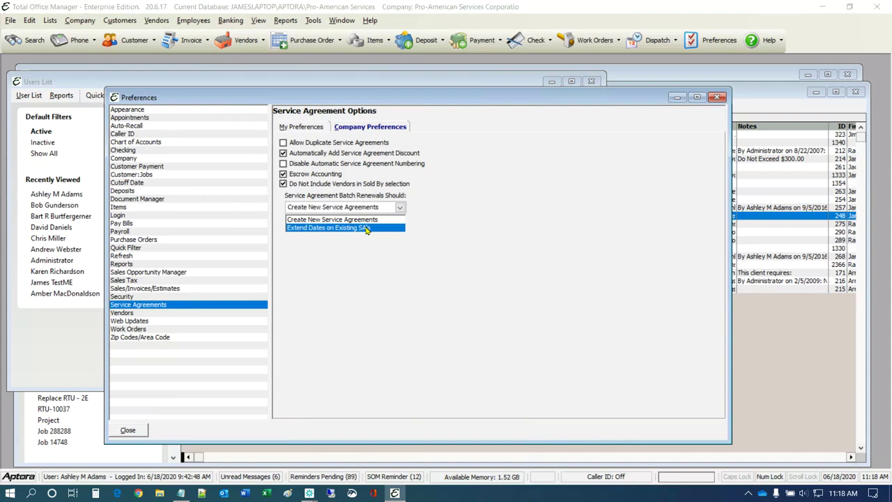
pyautogui.click(366, 227)
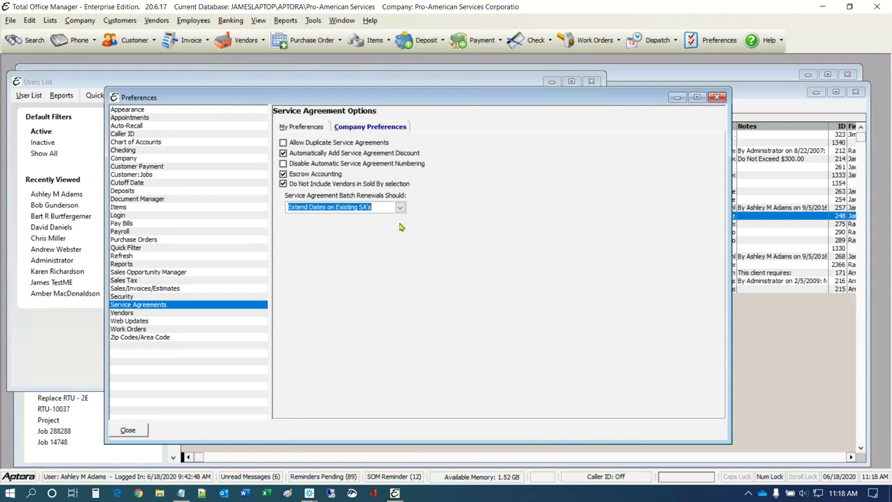
pyautogui.click(112, 21)
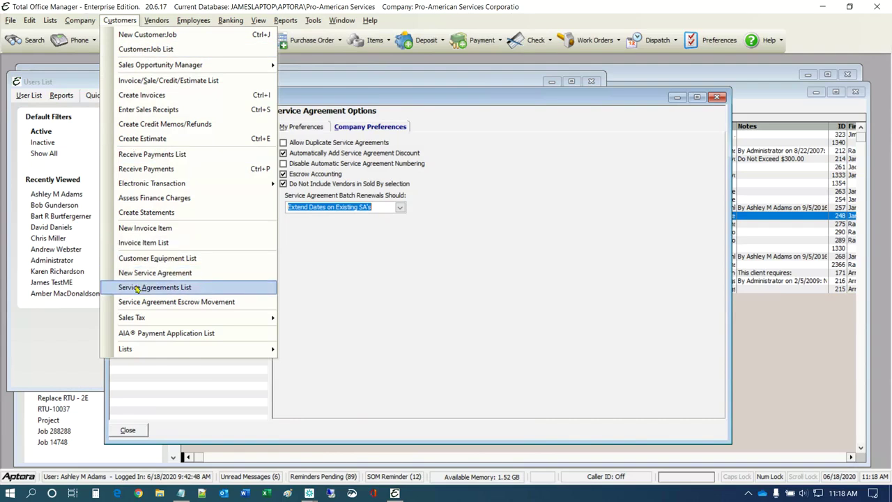
pyautogui.click(526, 211)
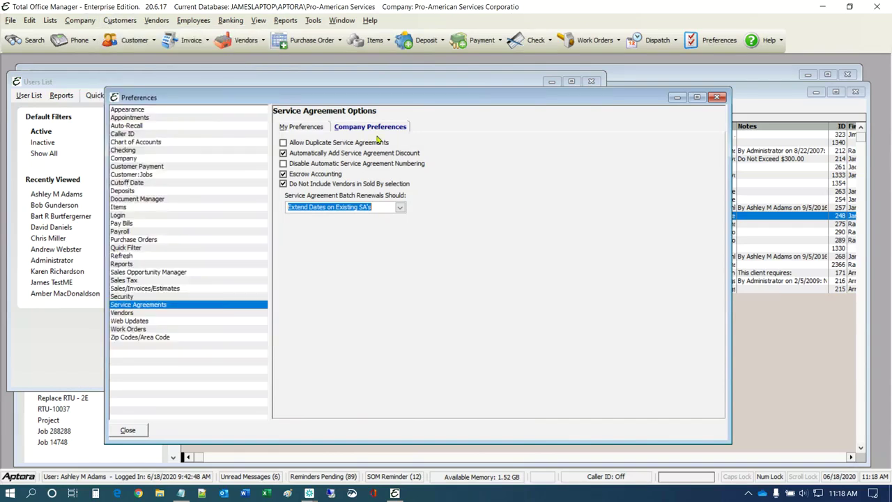
# Review the personal and company Vendors preferences, and locate the Vendor List among the vendor commands.
pyautogui.click(133, 313)
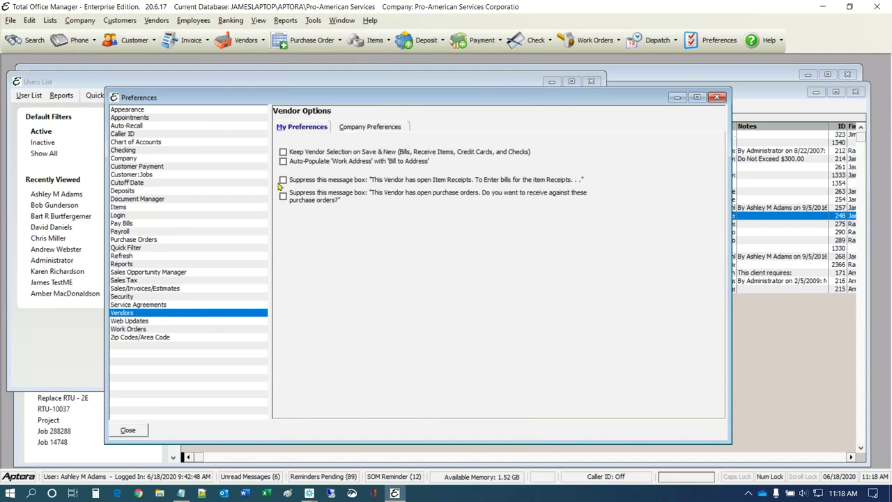
pyautogui.moveTo(299, 181)
pyautogui.click(282, 152)
pyautogui.click(282, 152)
pyautogui.click(363, 128)
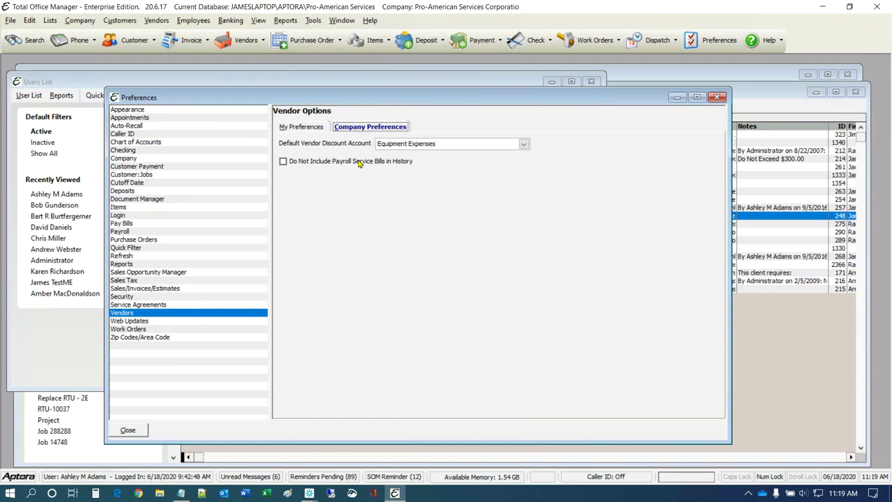
pyautogui.click(159, 21)
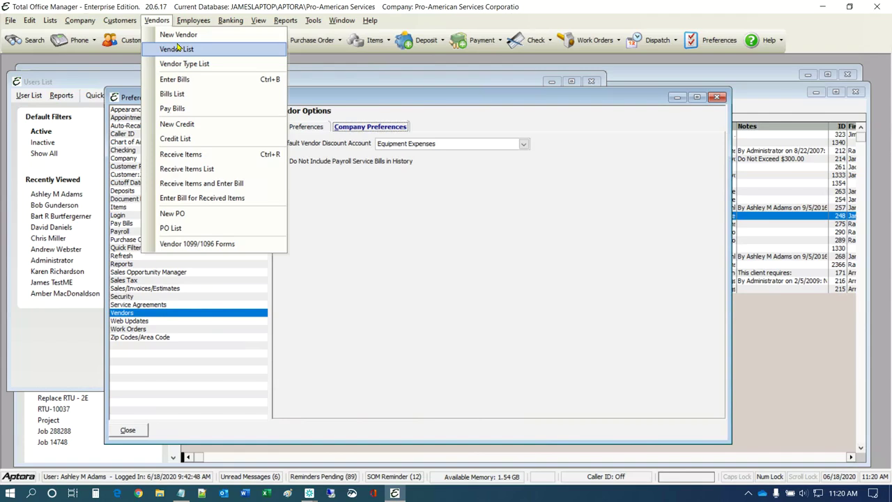
pyautogui.click(405, 290)
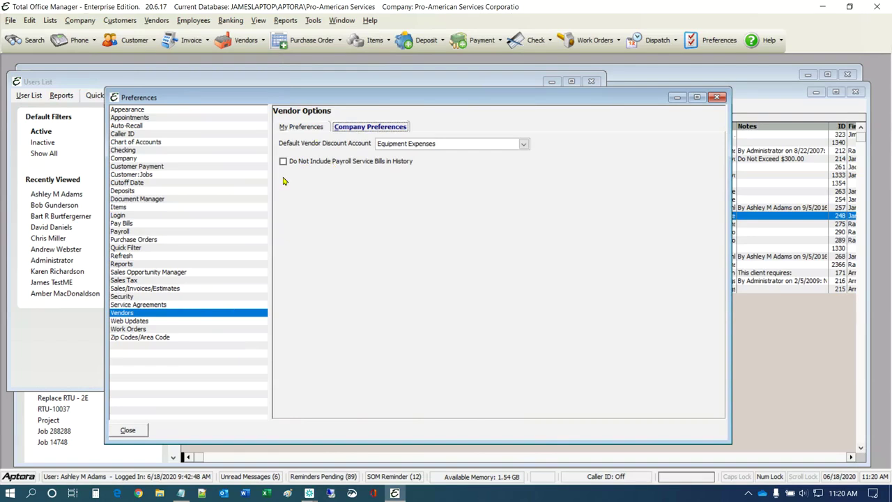
# Review the personal Web Updates reminder and the company update file path, and locate the Check for Enhancements command.
pyautogui.click(127, 321)
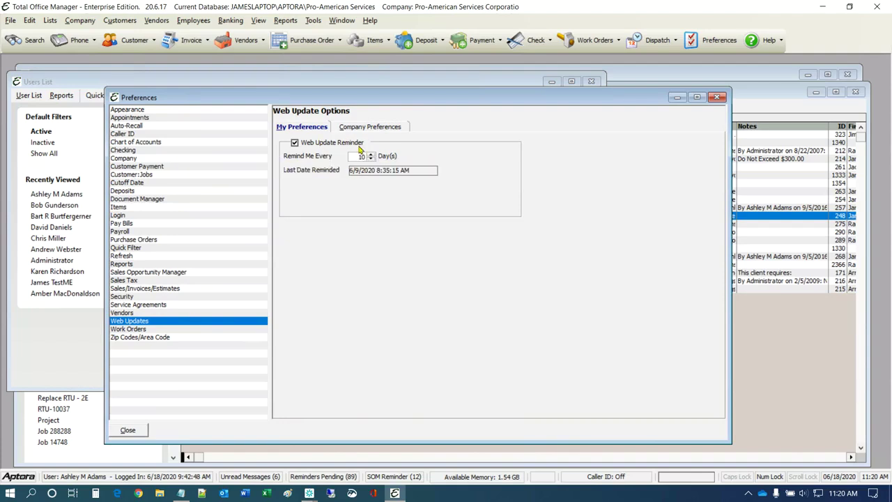
pyautogui.click(370, 20)
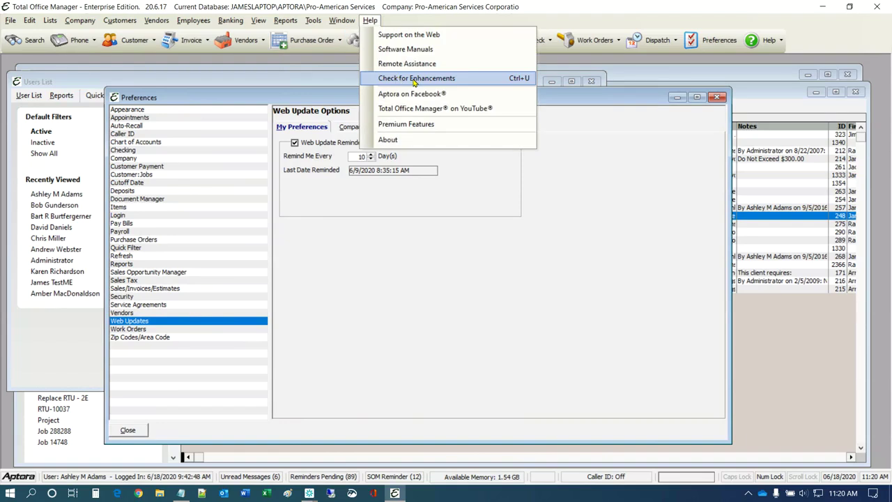
pyautogui.click(354, 130)
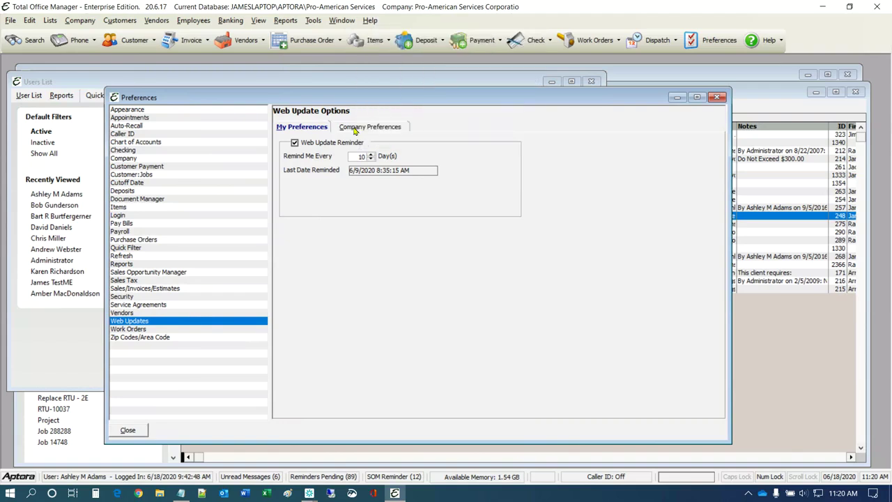
pyautogui.click(354, 129)
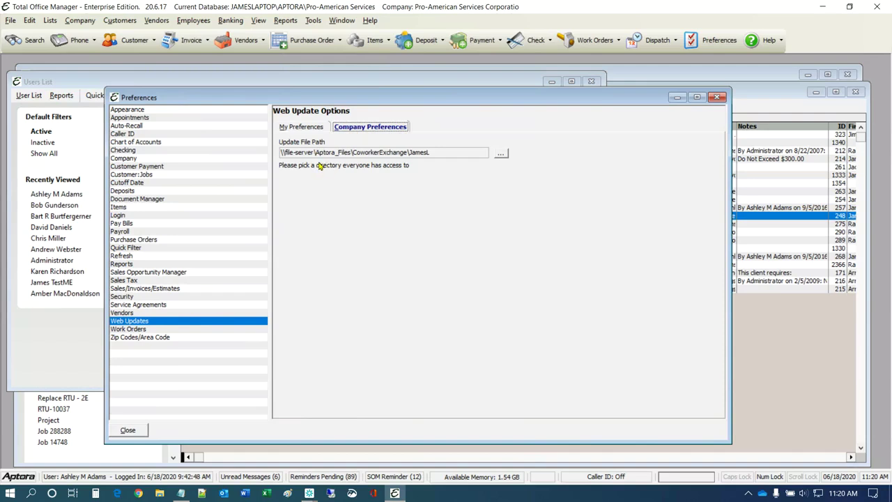
# Review the personal and company Work Orders preferences, including the default work order type, required fields and default priority.
pyautogui.click(128, 329)
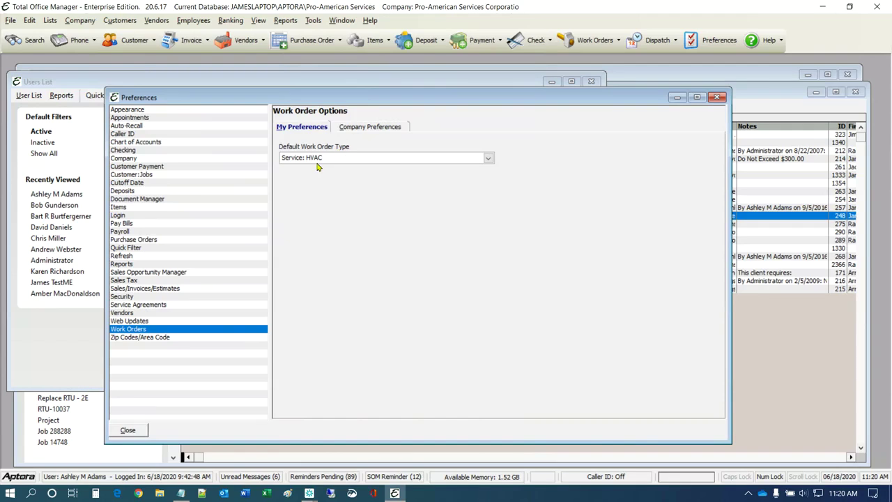
pyautogui.click(379, 130)
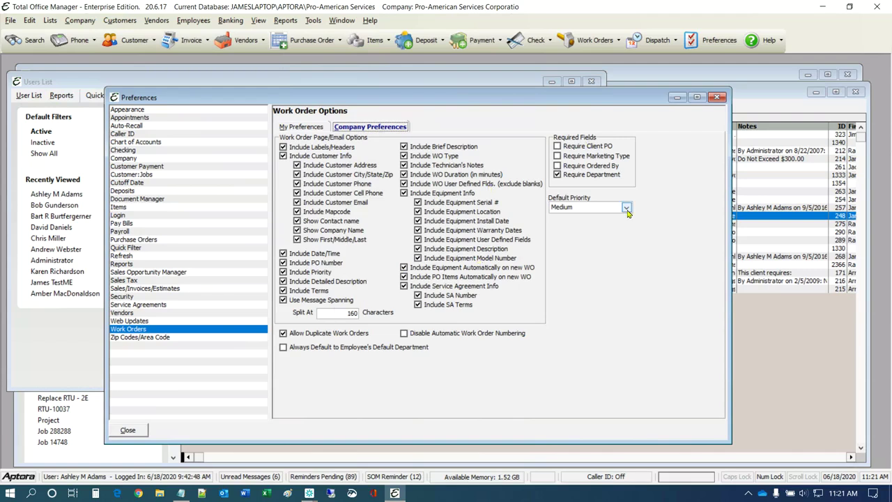
pyautogui.click(587, 209)
# Open a New Employee form and examine the choices for Default Department.
pyautogui.click(185, 20)
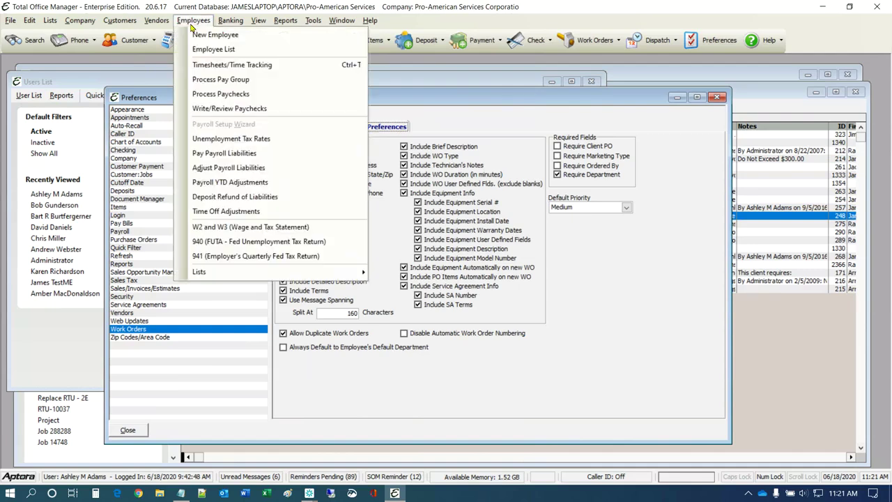
pyautogui.click(197, 256)
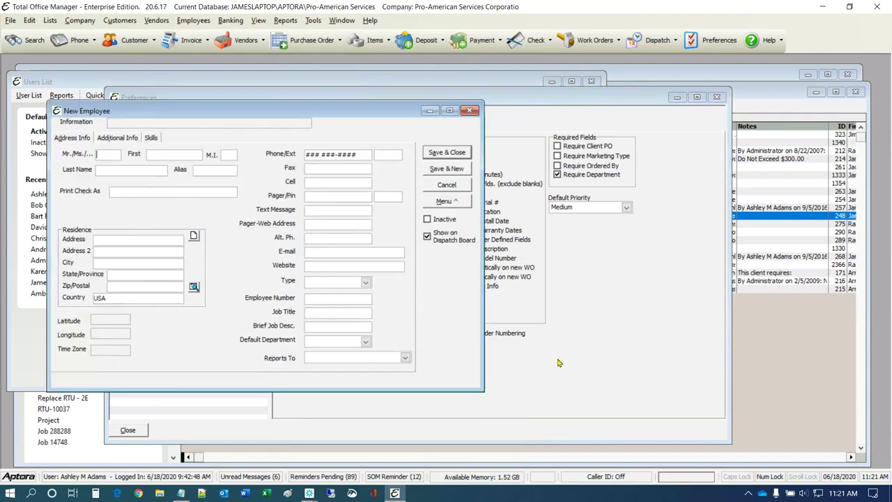
pyautogui.click(365, 342)
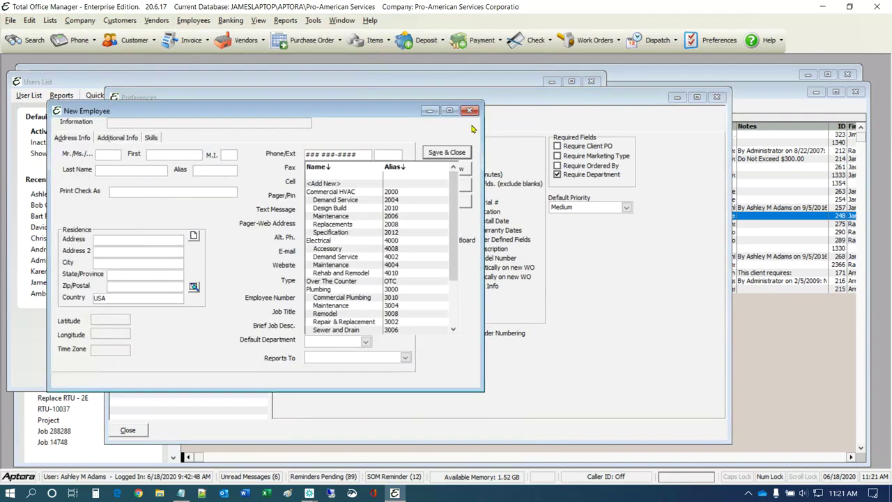
# Close the New Employee form, then review the personal and company Zip Codes/Area Code preferences and locate the Zip Codes tool.
pyautogui.click(471, 111)
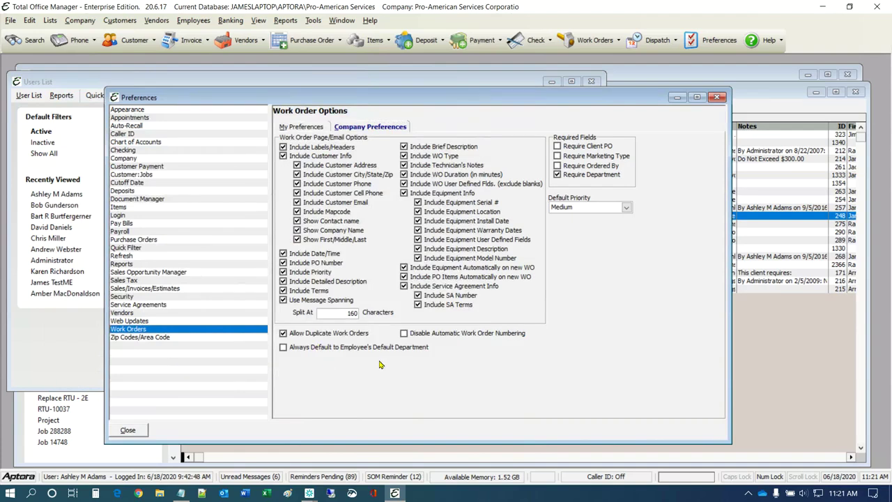
pyautogui.click(129, 340)
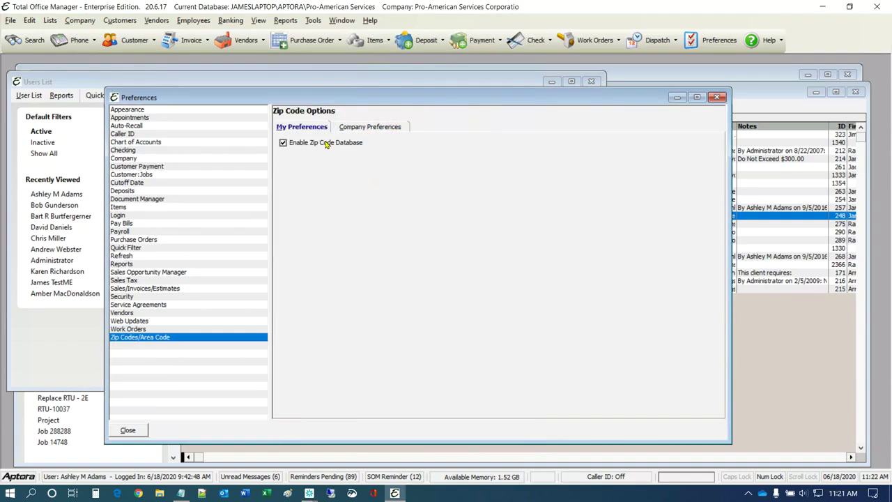
pyautogui.moveTo(327, 144)
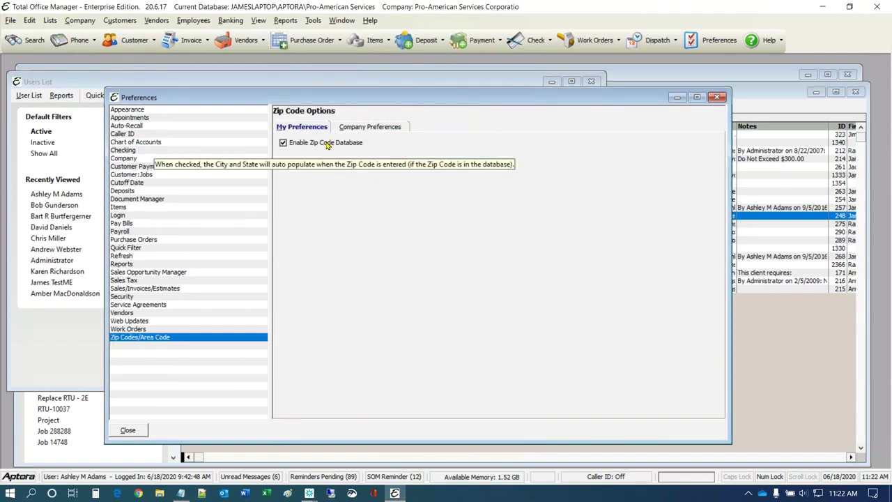
pyautogui.click(358, 127)
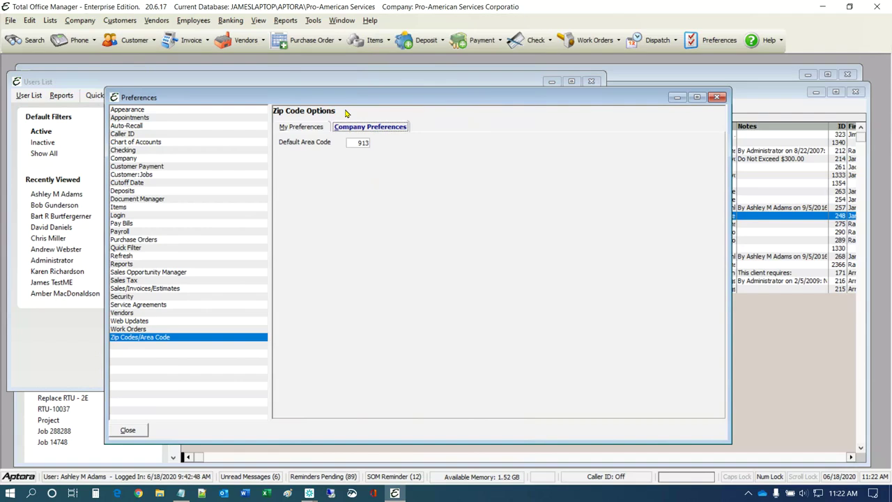
pyautogui.click(313, 20)
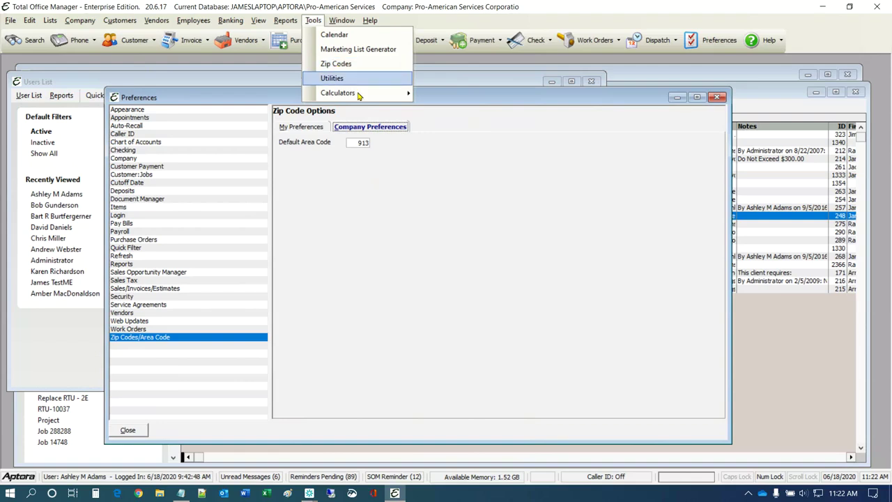
pyautogui.click(427, 200)
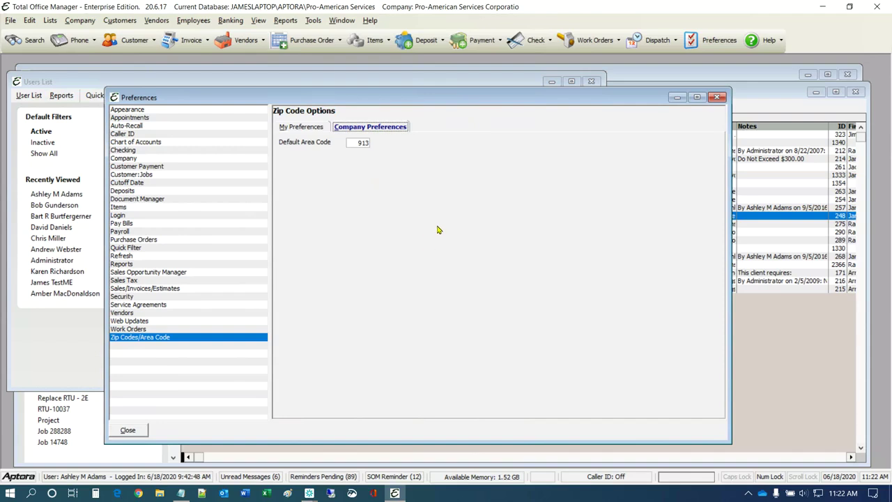
# Open a new Receive Items form, locate Form Preferences among its context commands, and close the form.
pyautogui.click(122, 20)
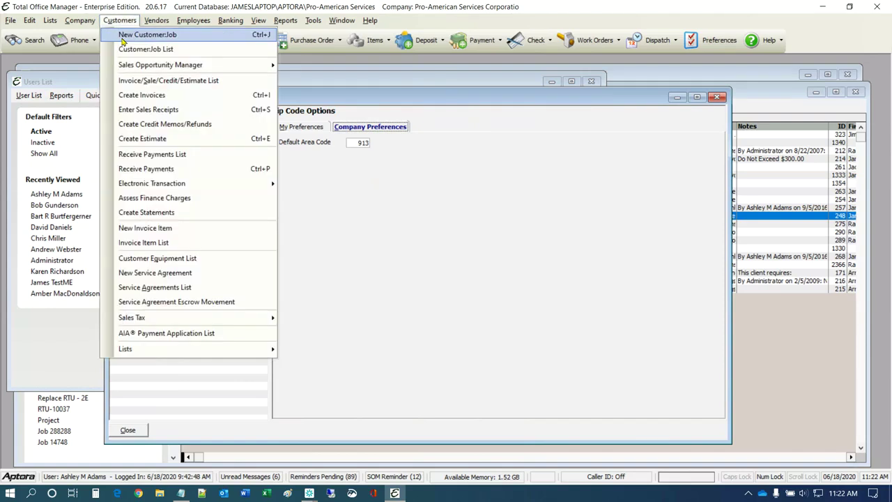
pyautogui.click(120, 20)
pyautogui.click(77, 22)
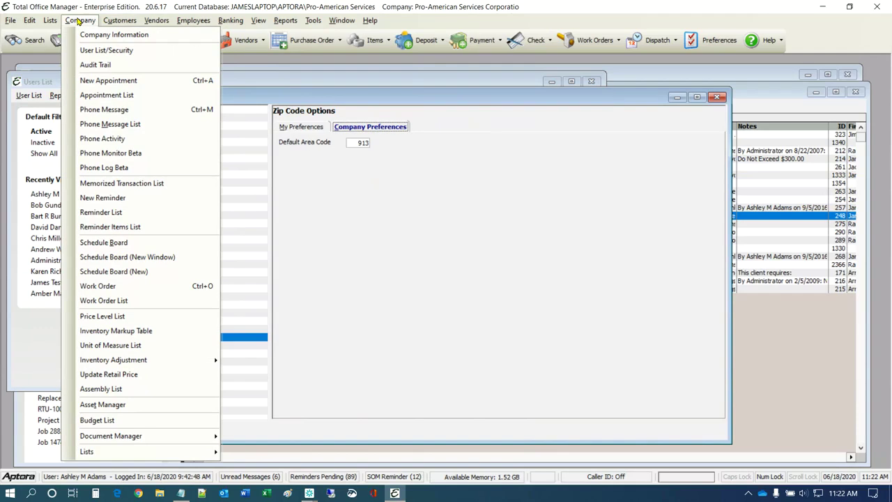
pyautogui.moveTo(123, 20)
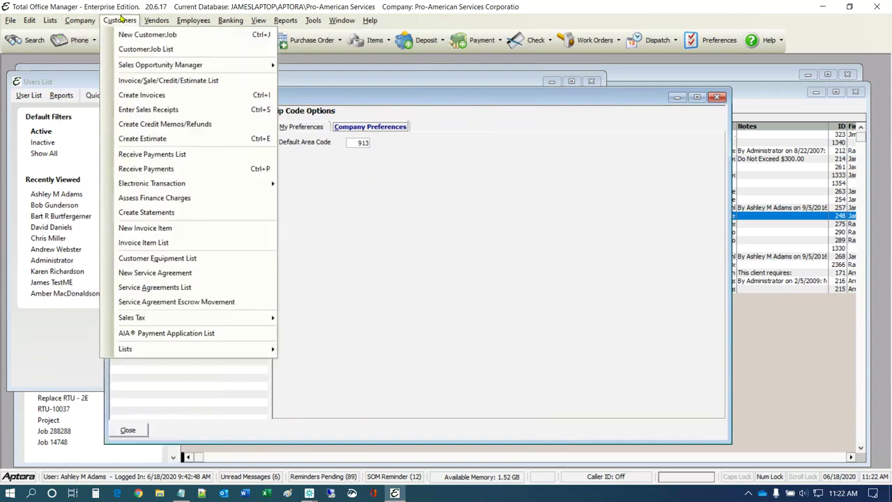
pyautogui.moveTo(155, 21)
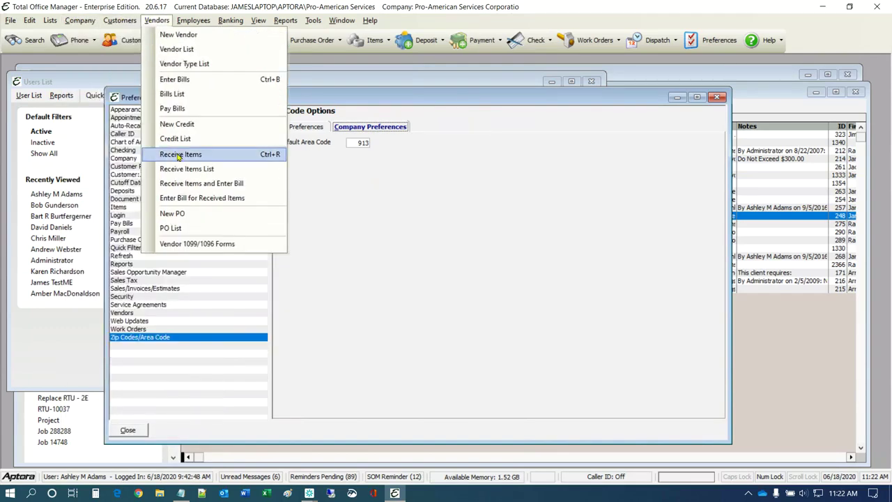
pyautogui.click(178, 156)
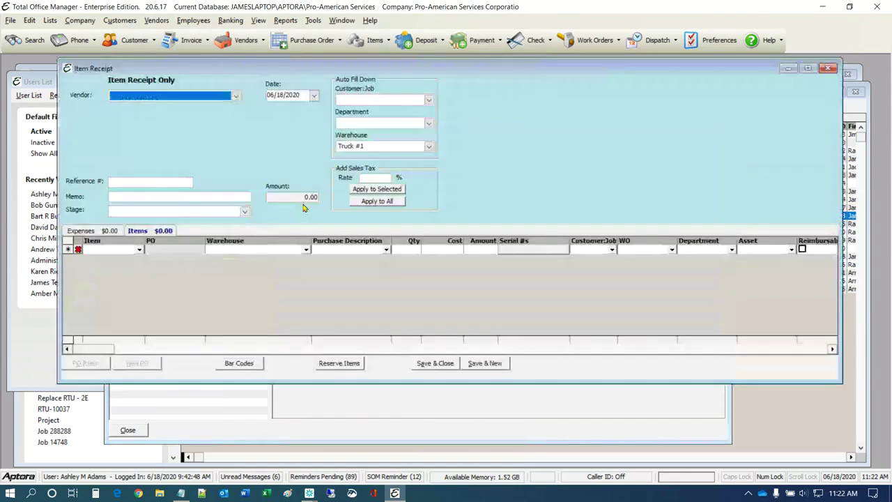
pyautogui.rightClick(502, 145)
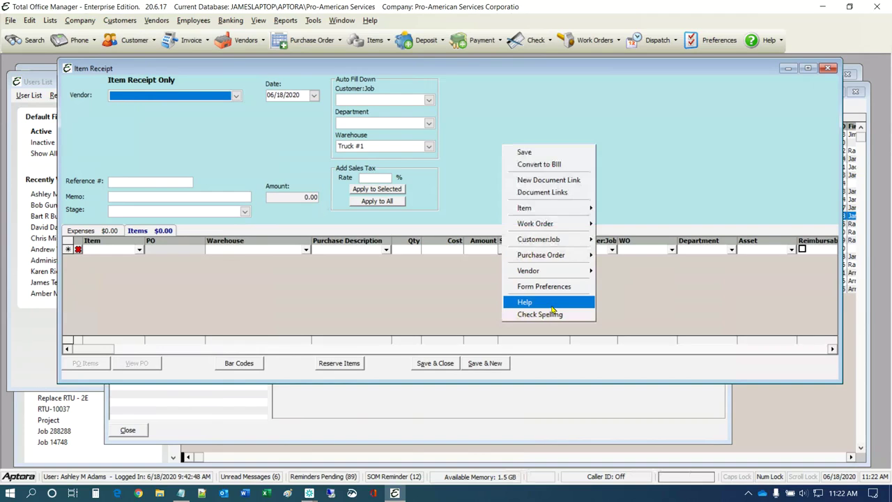
pyautogui.click(722, 146)
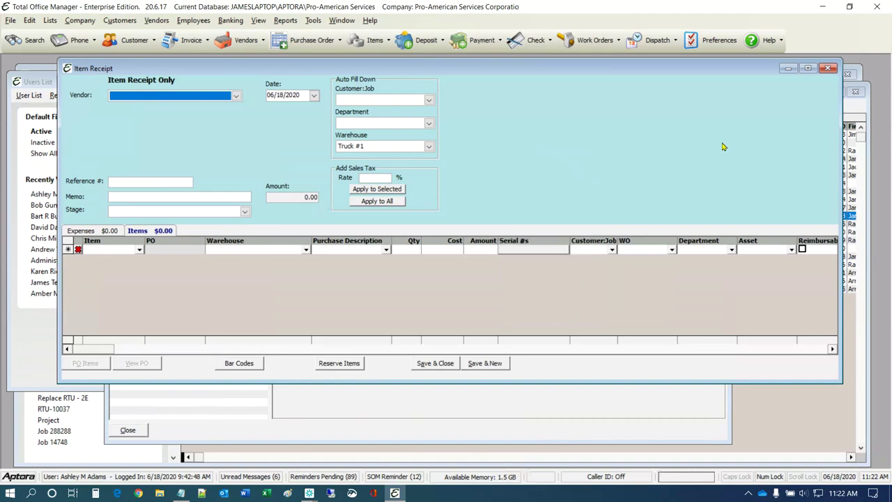
pyautogui.click(826, 67)
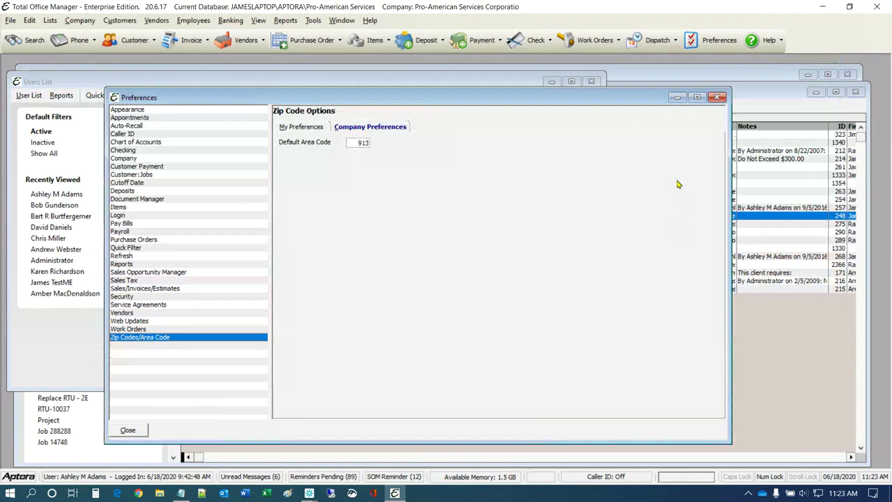
# Close the Preferences window and examine the Form Preferences choices of the Customer:Job List, including Show Columns and Find As You Type.
pyautogui.click(717, 98)
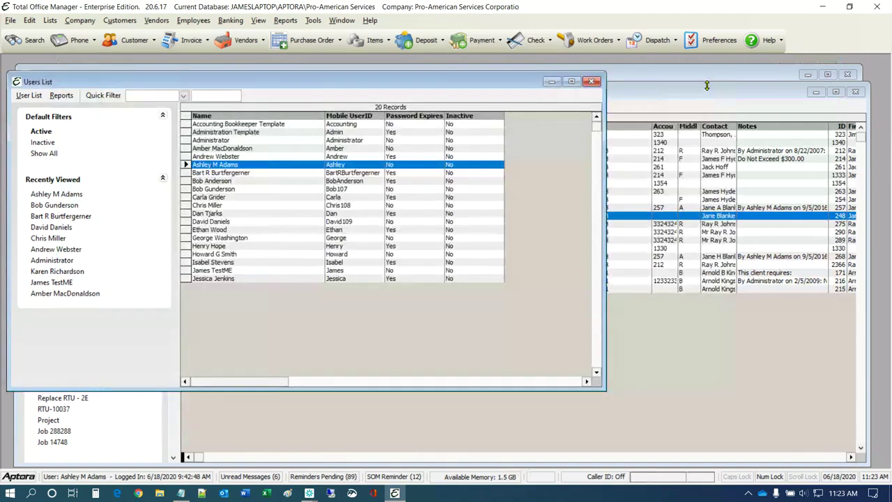
pyautogui.click(707, 95)
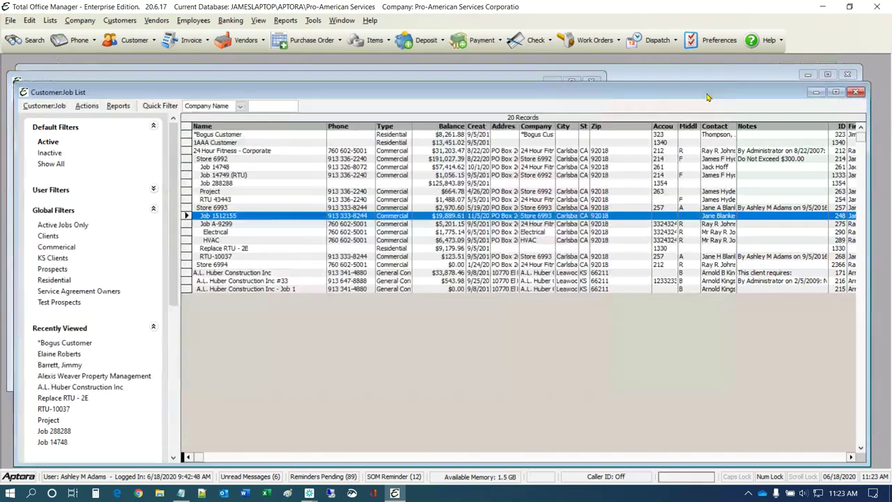
pyautogui.click(44, 106)
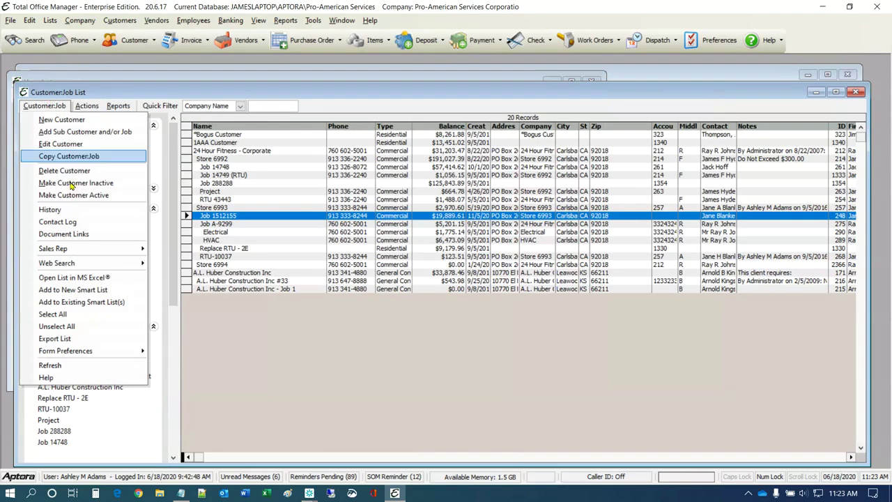
pyautogui.moveTo(102, 355)
pyautogui.moveTo(185, 364)
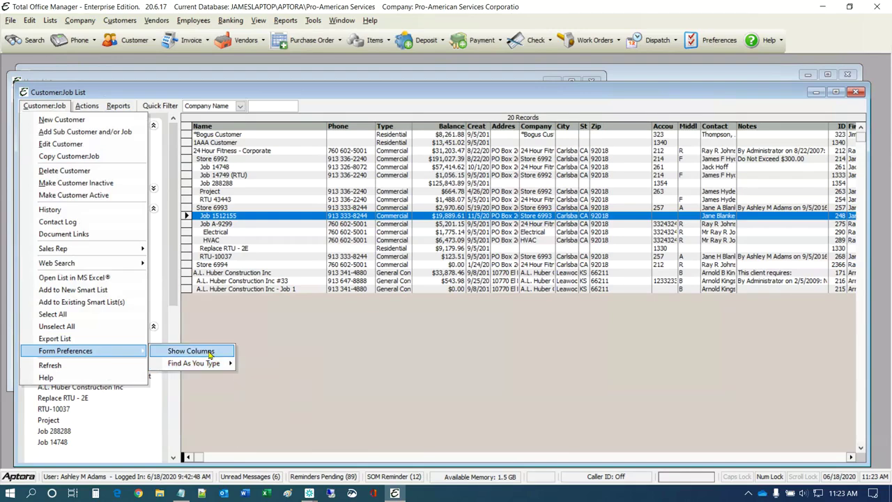
pyautogui.click(279, 241)
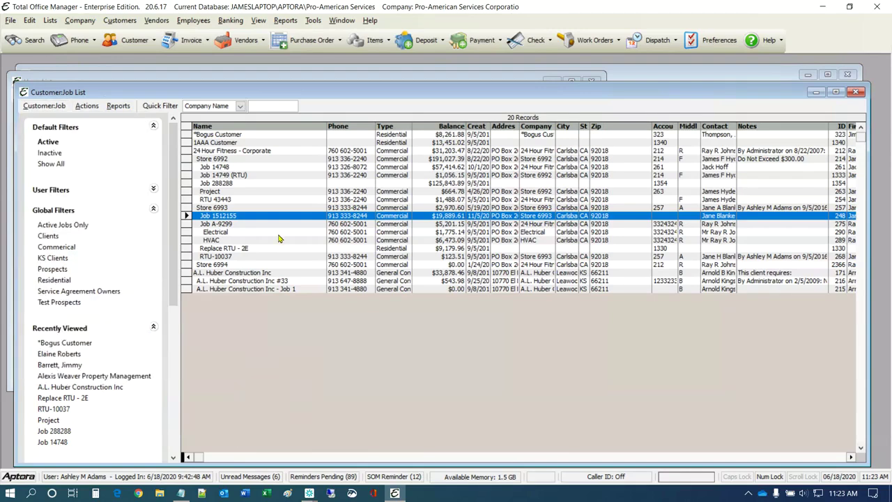
pyautogui.click(279, 235)
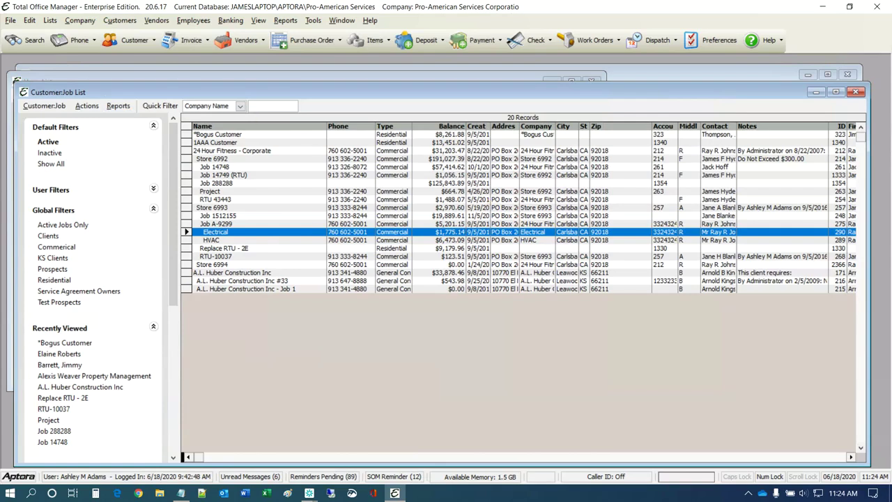
pyautogui.hotkey('alt', 'Tab')
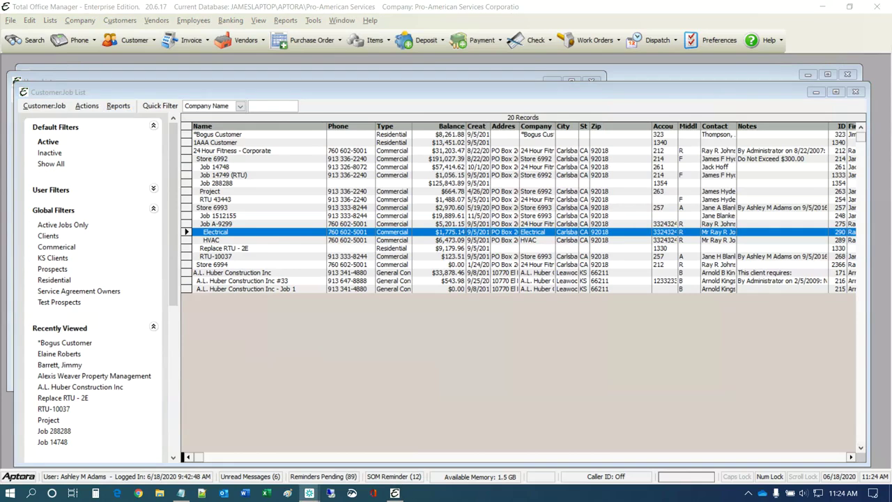